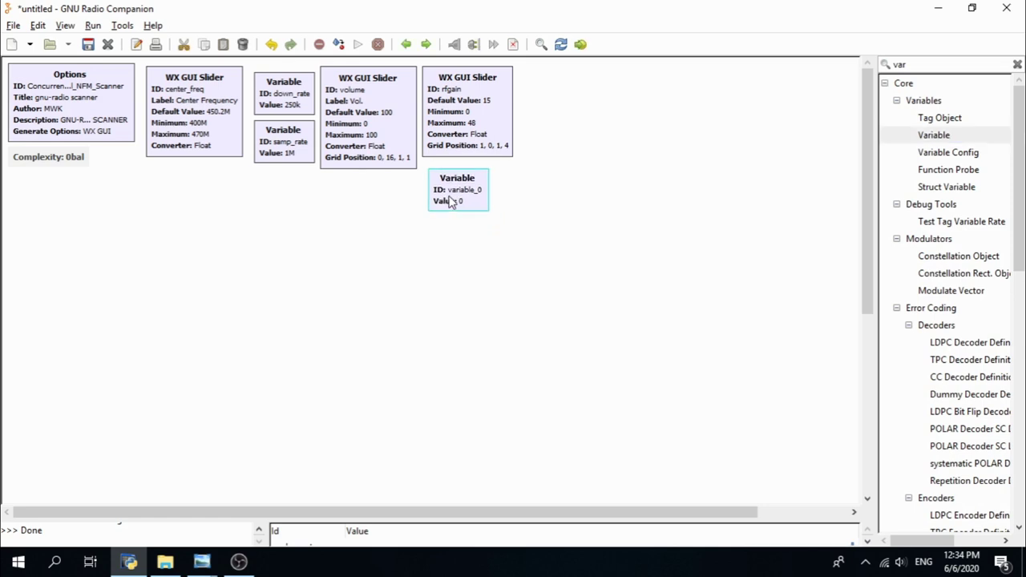
# Step: Set the ID of the new Variable block below the rfgain slider to channel_width
pyautogui.doubleClick(447, 203)
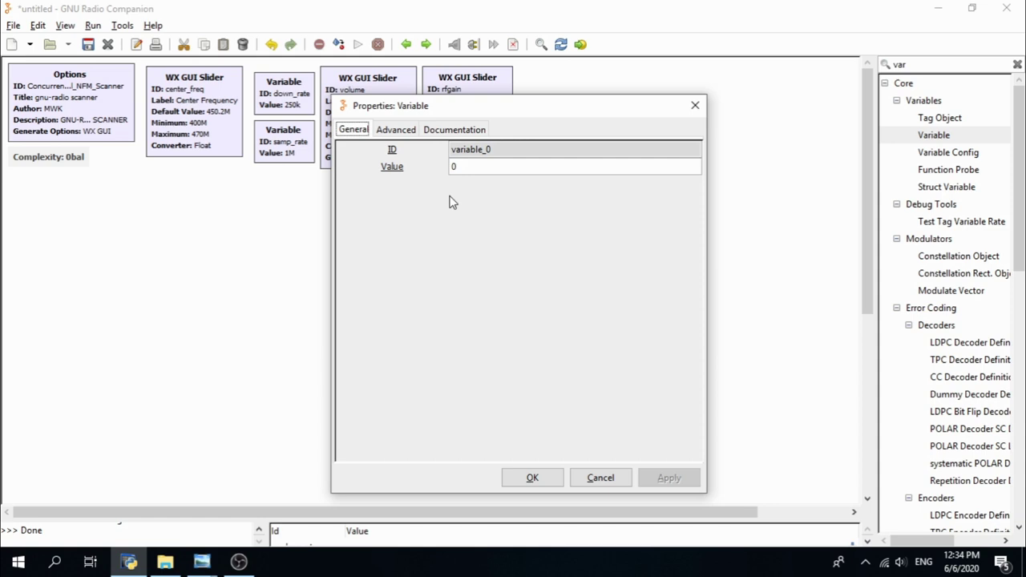
pyautogui.doubleClick(516, 156)
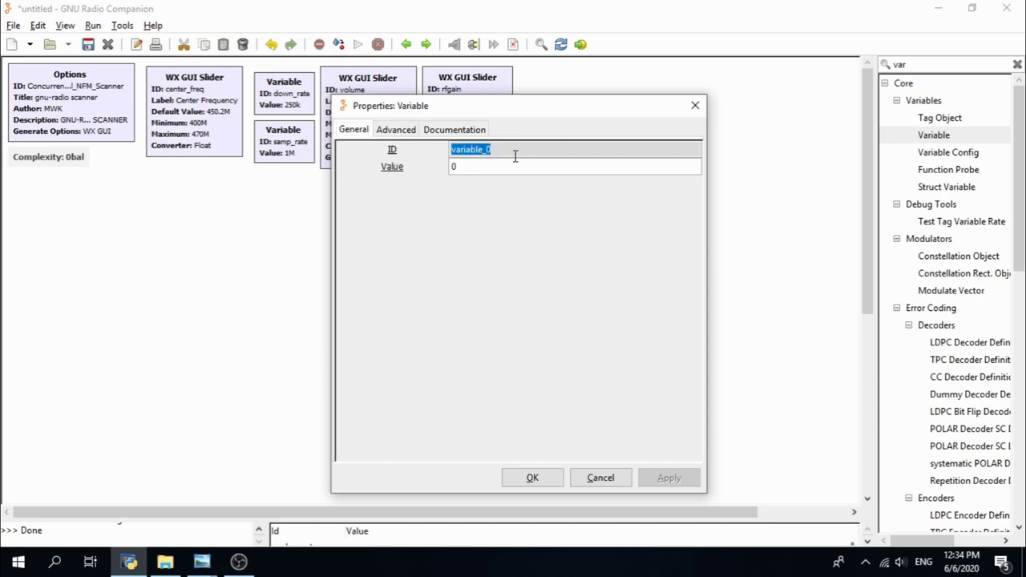
pyautogui.write('cha')
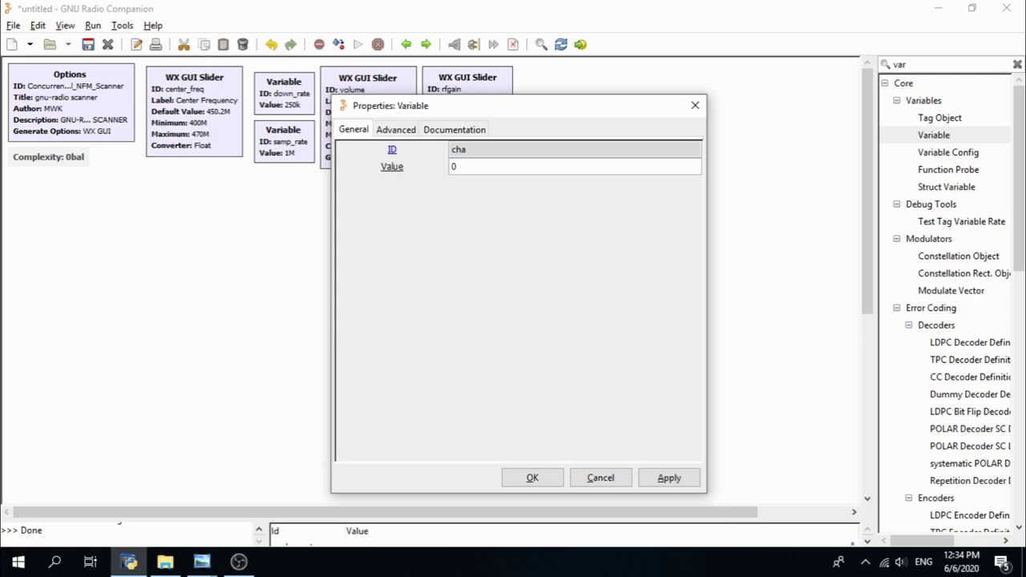
pyautogui.write('nnel')
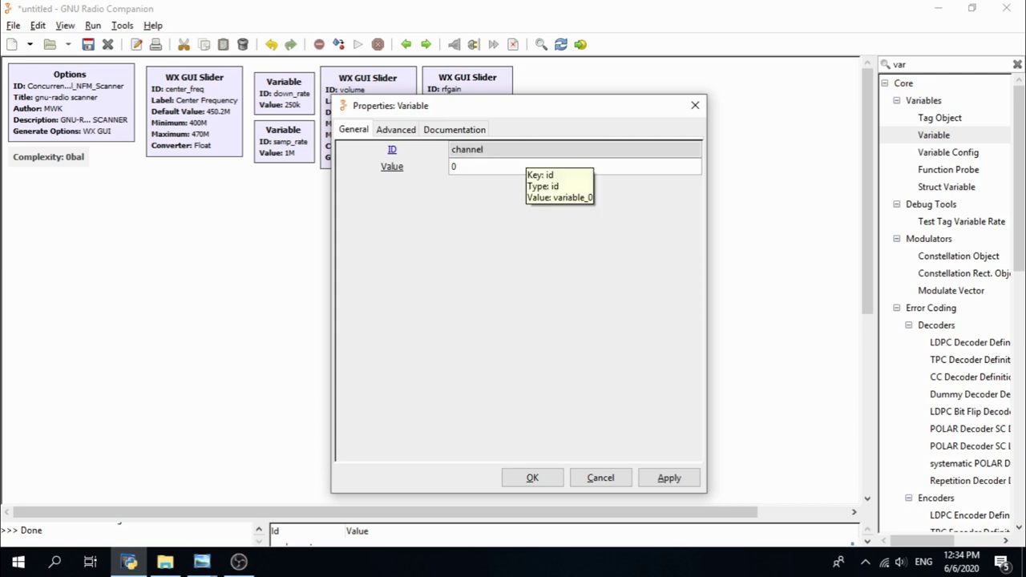
pyautogui.write('_width')
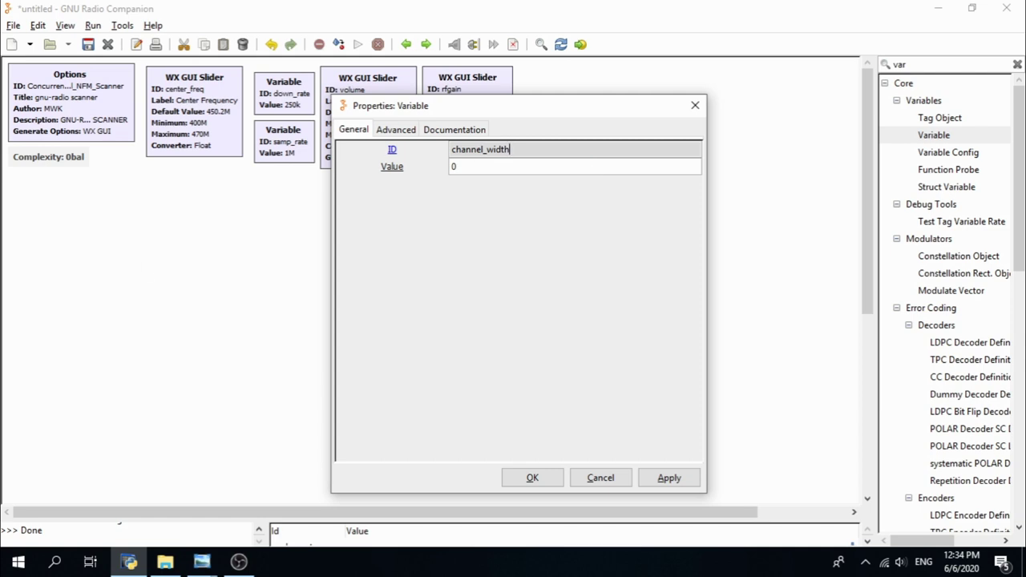
pyautogui.click(239, 561)
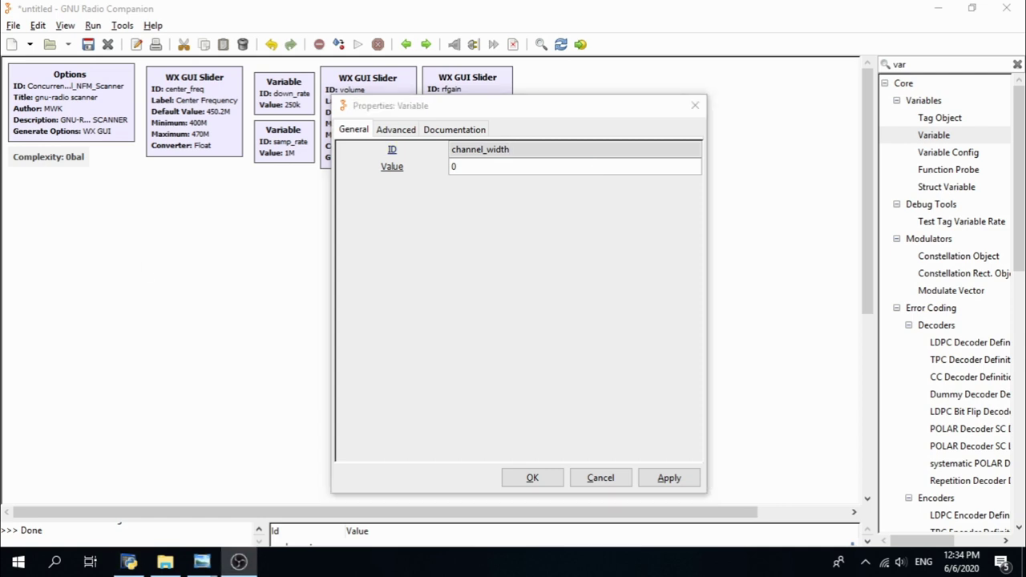
pyautogui.click(128, 561)
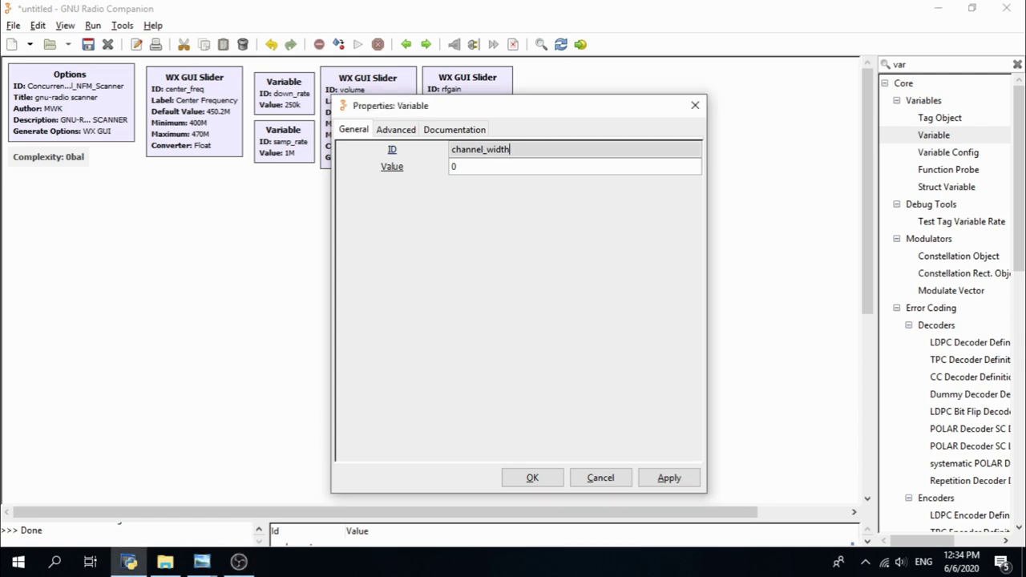
# Step: Set the channel_width variable's value to 250e3 and accept its properties
pyautogui.doubleClick(463, 166)
pyautogui.write('250')
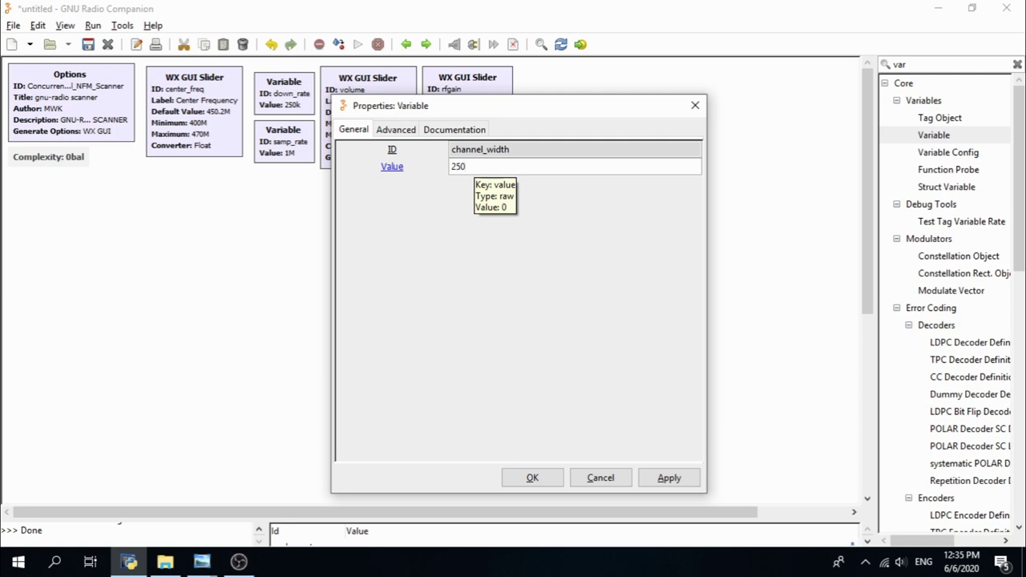
pyautogui.write('e3')
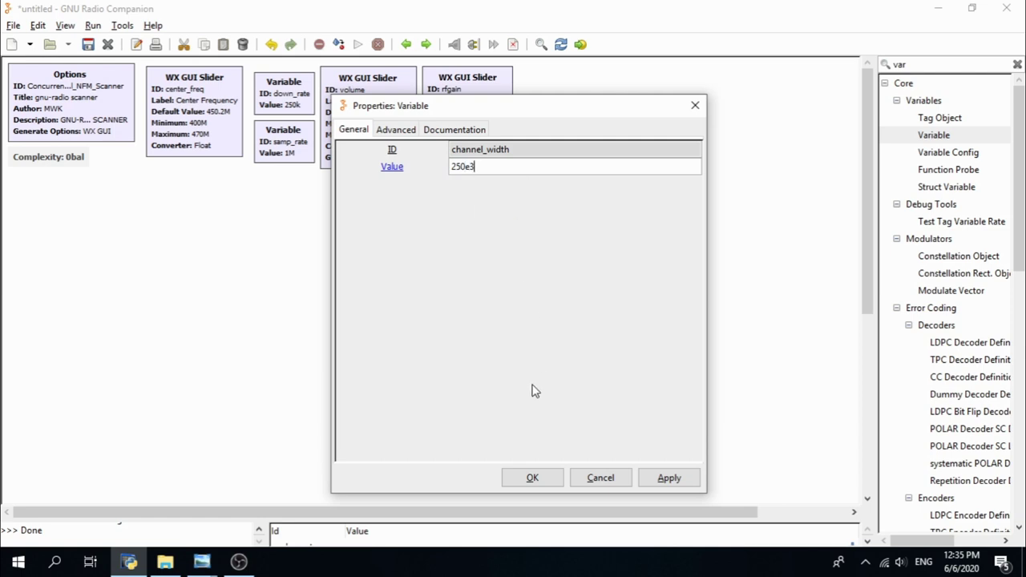
pyautogui.click(531, 477)
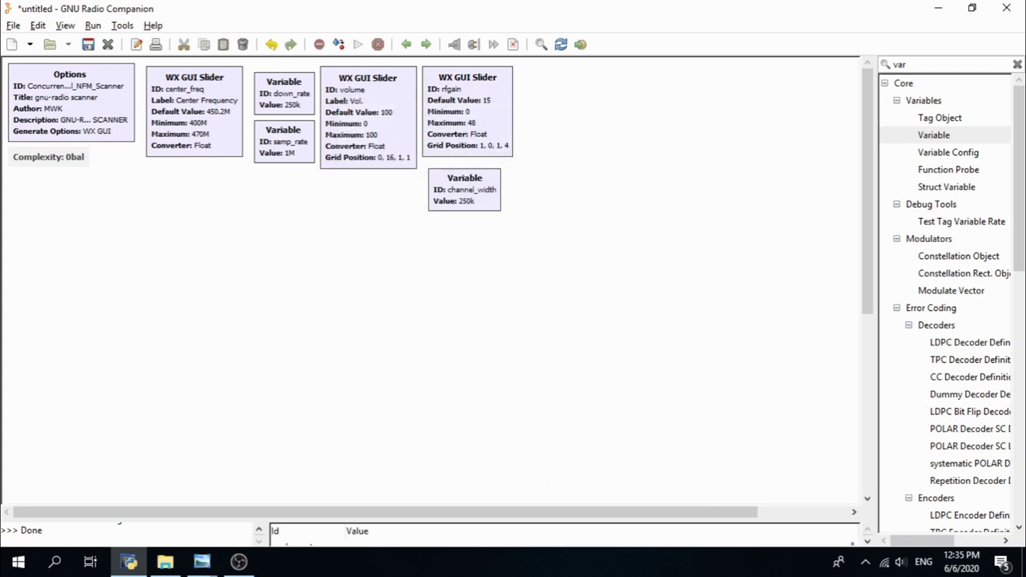
# Step: Find the WX GUI Slider block, add it to the flowgraph and place it beside the rfgain slider
pyautogui.hotkey('alt', 'Tab')
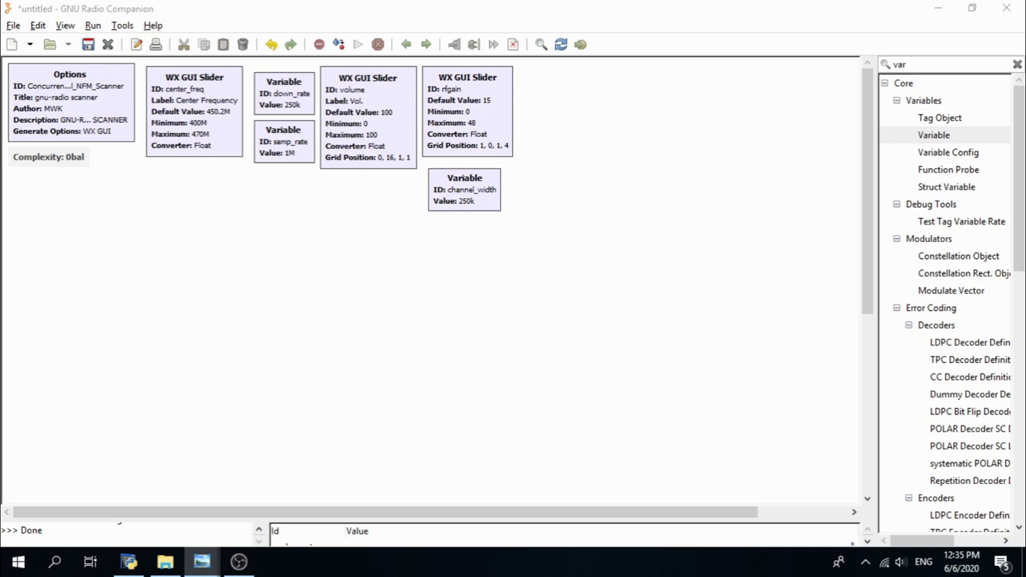
pyautogui.click(930, 64)
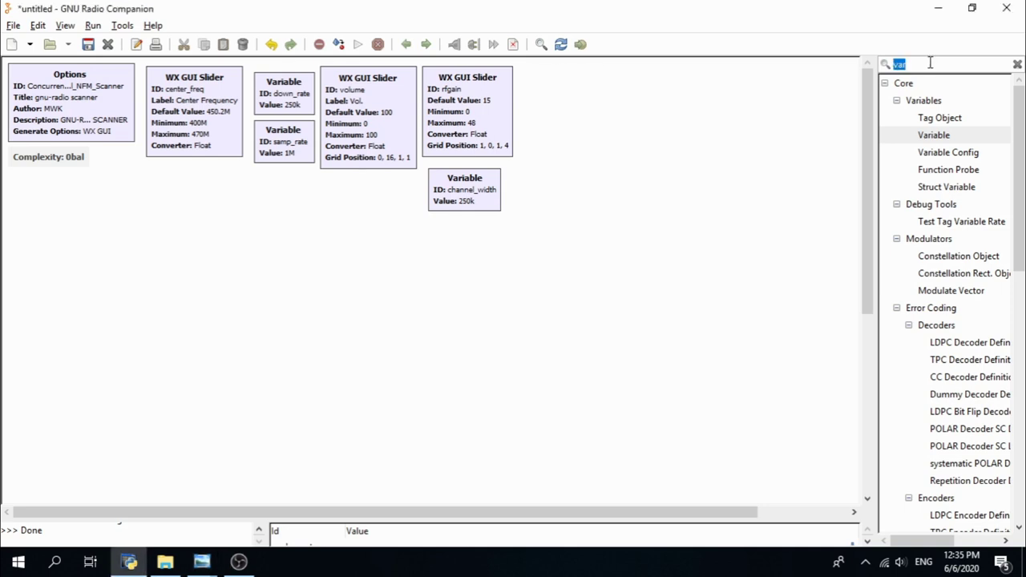
pyautogui.write('wx')
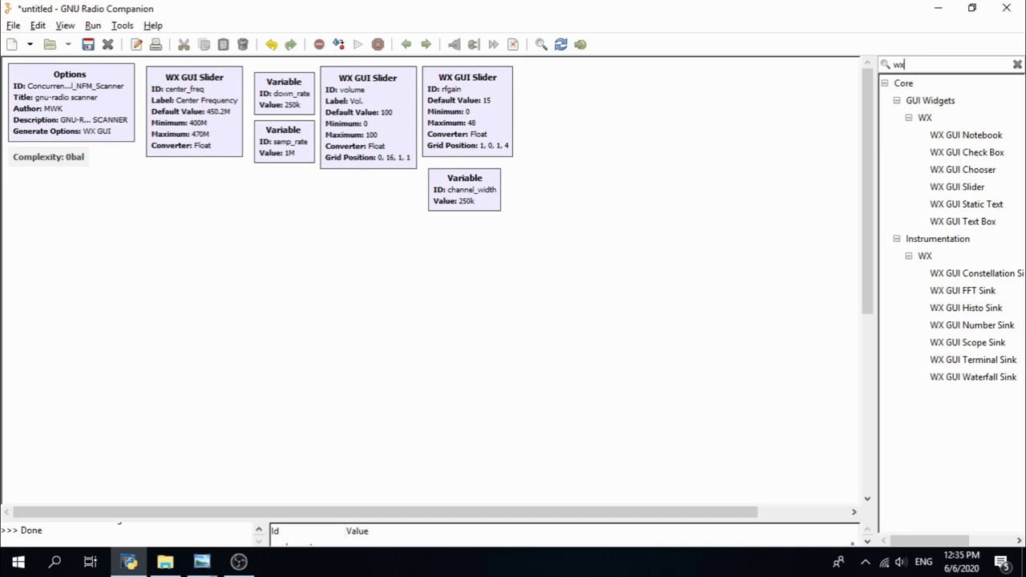
pyautogui.doubleClick(980, 189)
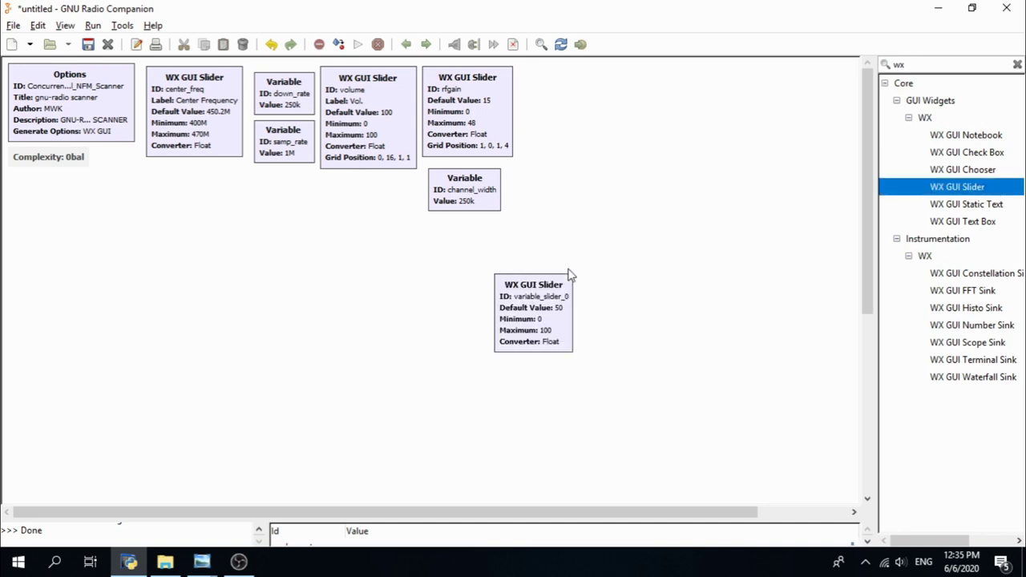
pyautogui.moveTo(543, 297); pyautogui.dragTo(574, 90)
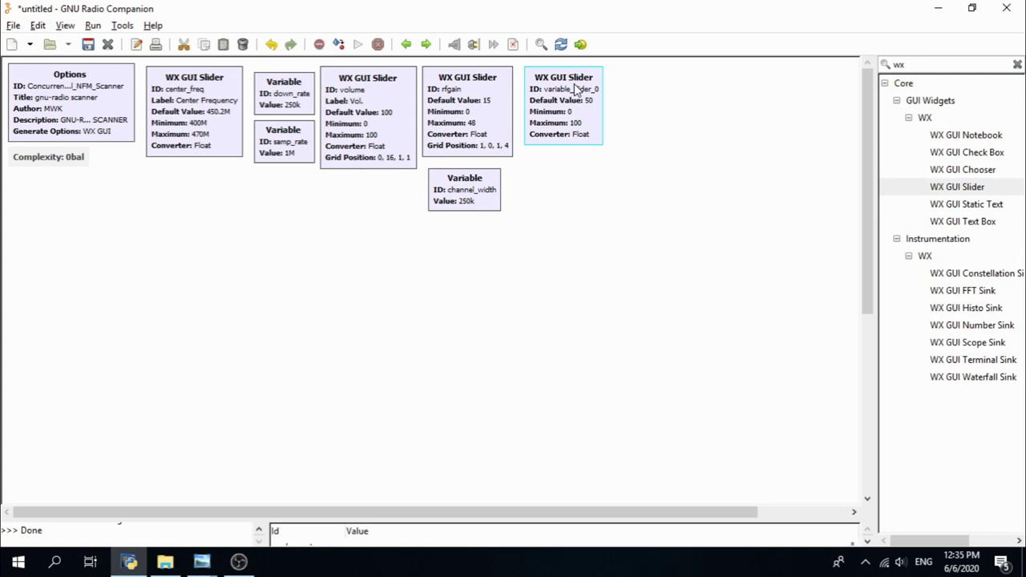
# Step: Set the ID of the newly added WX GUI Slider to channel_freq1
pyautogui.doubleClick(574, 90)
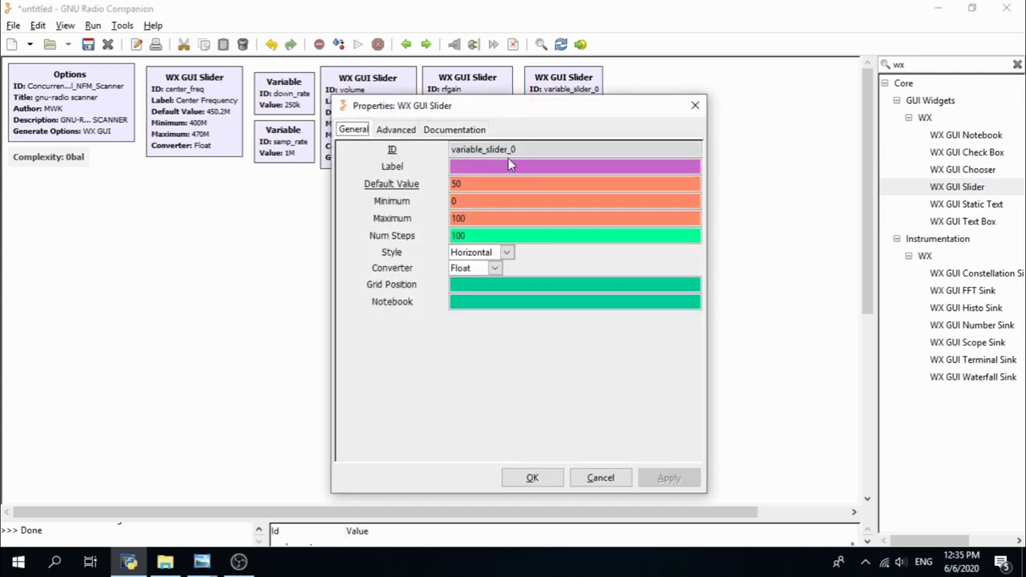
pyautogui.click(524, 149)
pyautogui.doubleClick(524, 149)
pyautogui.click(525, 149)
pyautogui.hotkey('shift', 'Left')
pyautogui.doubleClick(524, 149)
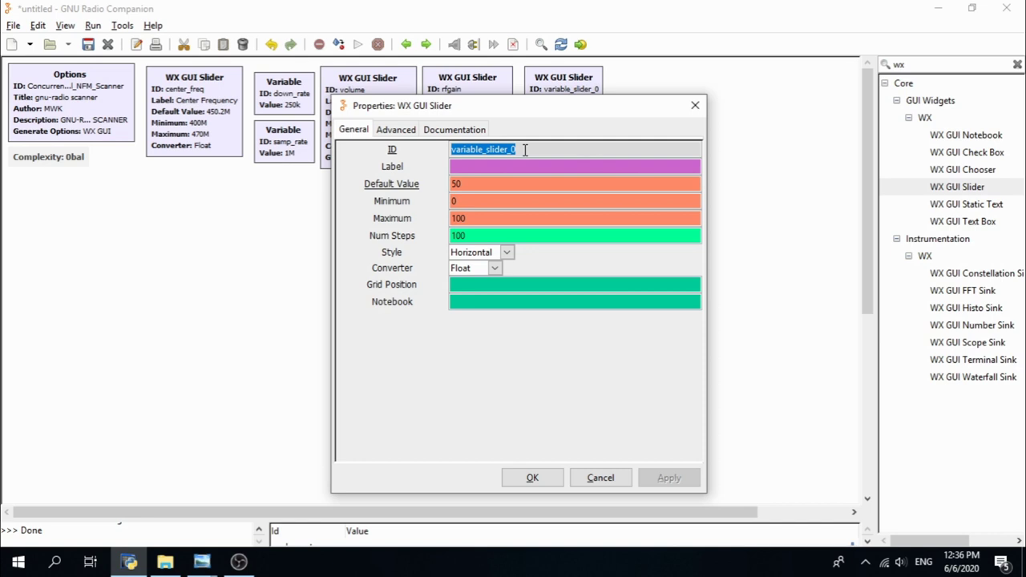
pyautogui.click(525, 149)
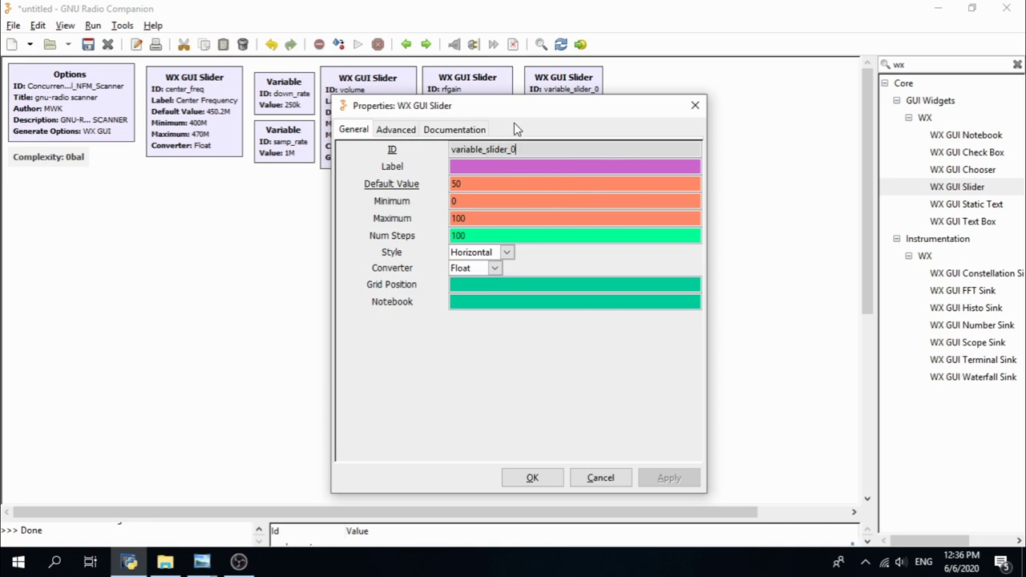
pyautogui.click(527, 149)
pyautogui.doubleClick(529, 149)
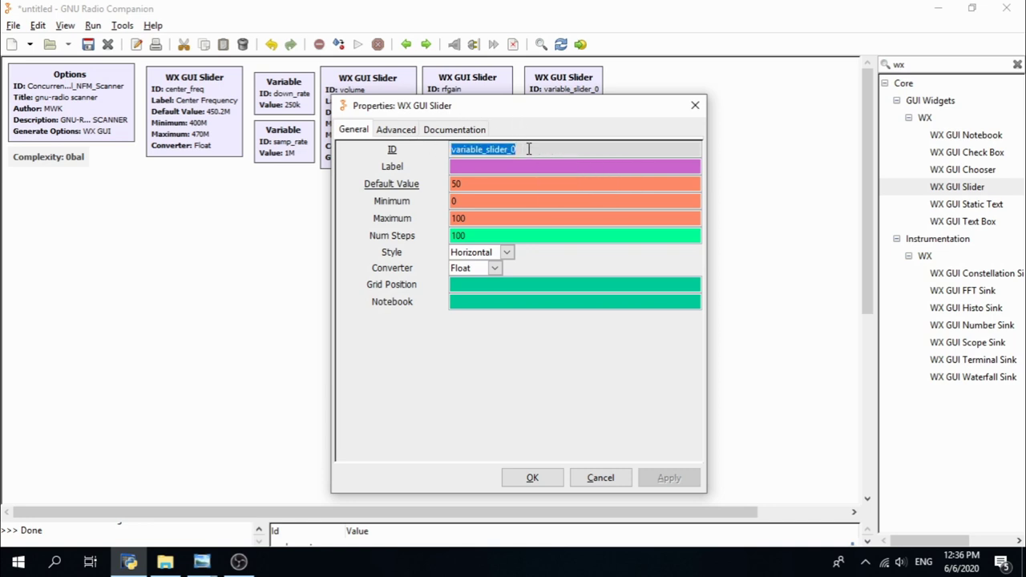
pyautogui.write('c')
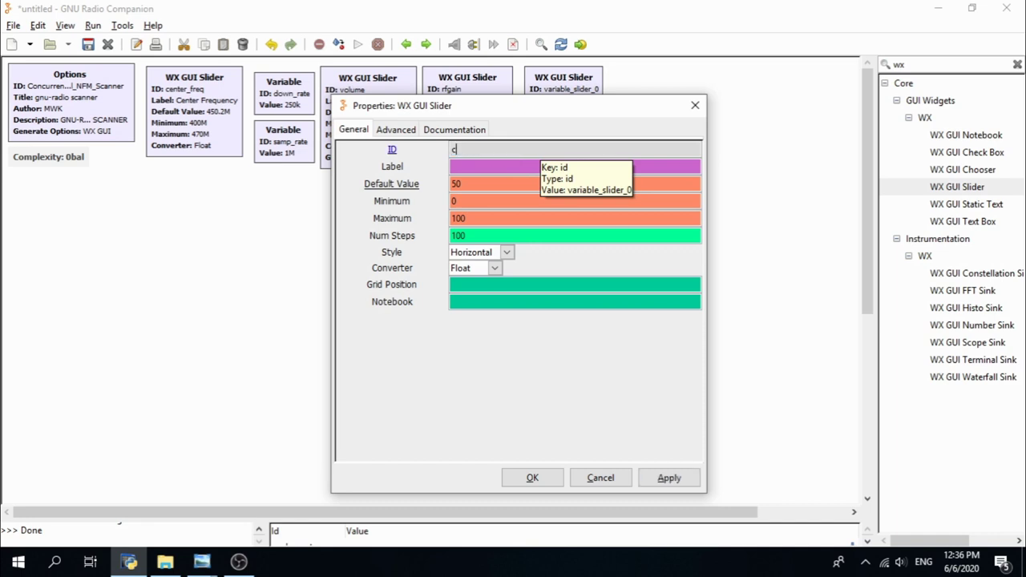
pyautogui.write('hannel_freq1')
# Step: Label the channel_freq1 slider "VFO Freq 1"
pyautogui.click(500, 166)
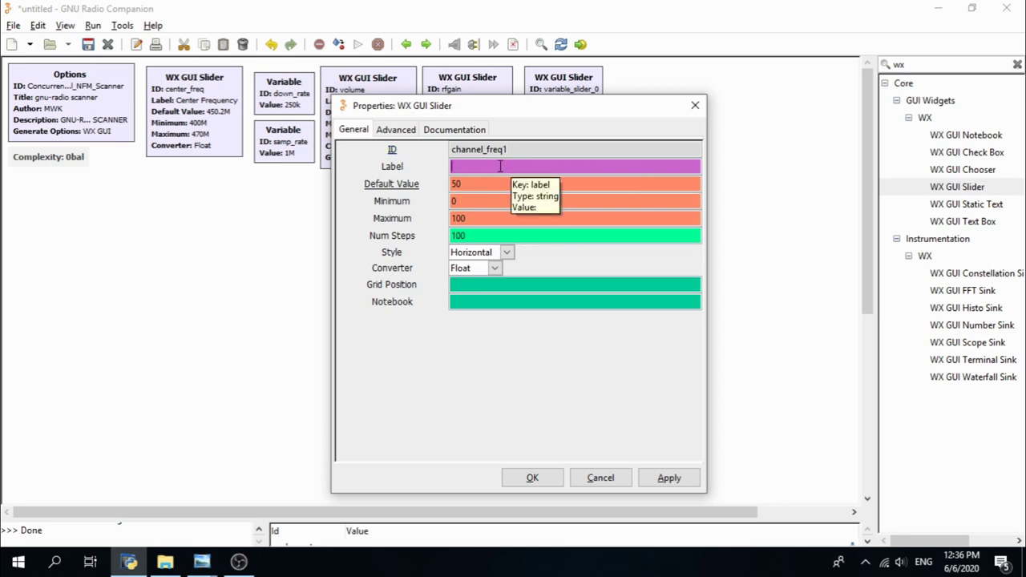
pyautogui.write('V')
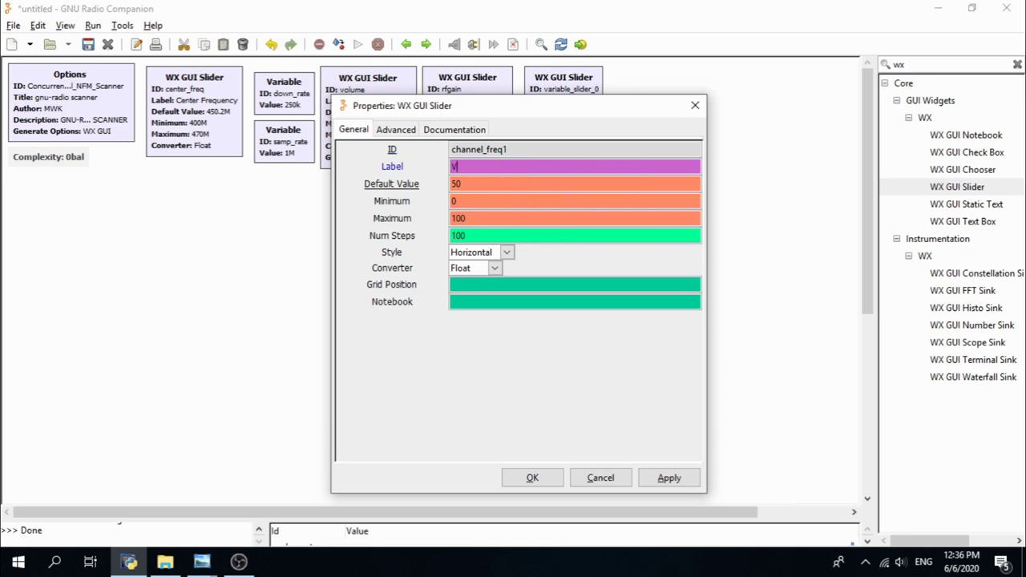
pyautogui.write('FO Freq 1')
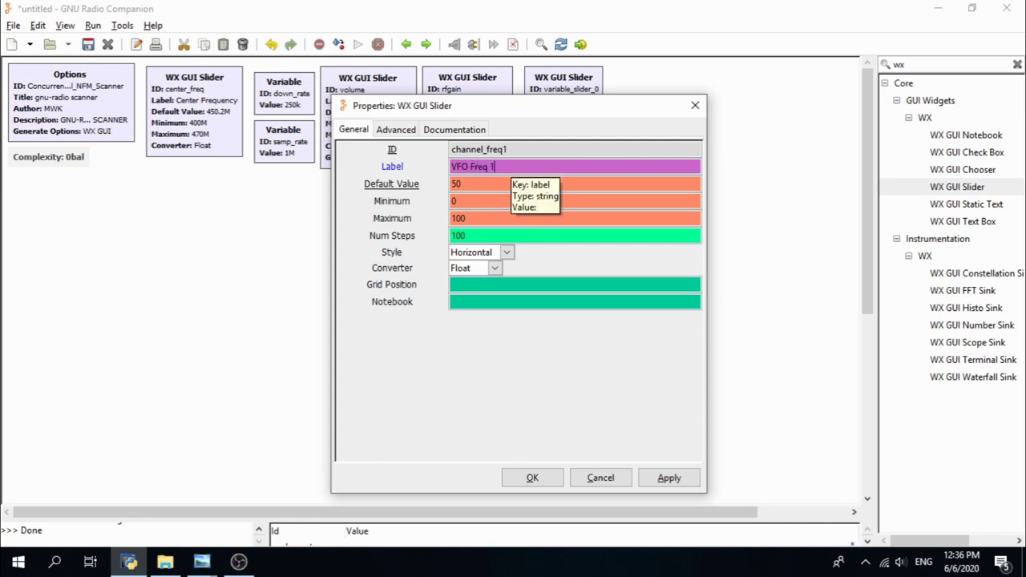
# Step: Give the channel_freq1 slider a default value of 450.6e6, with a range from minimum 400e6 to maximum 470e6
pyautogui.doubleClick(480, 183)
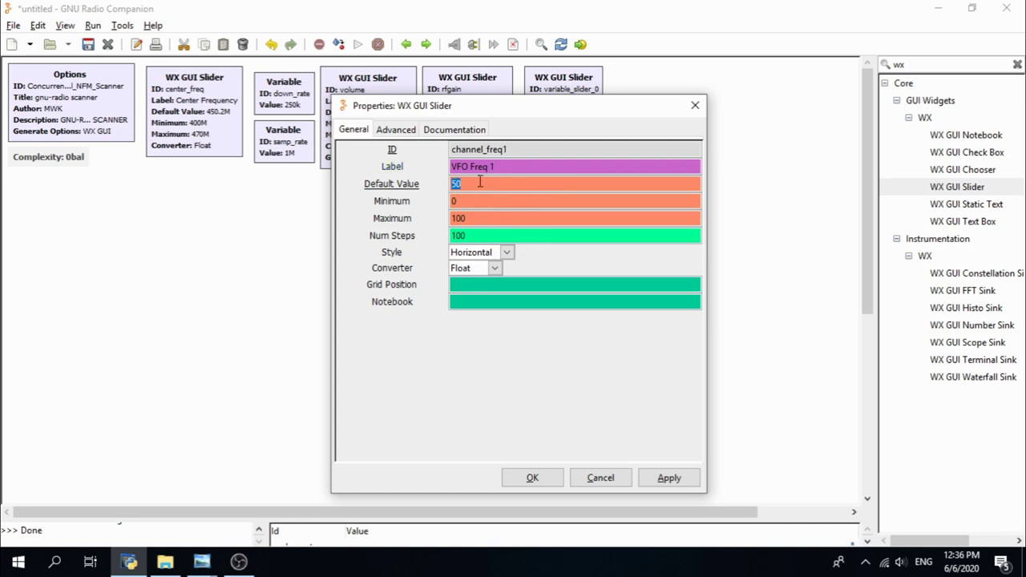
pyautogui.write('450.6')
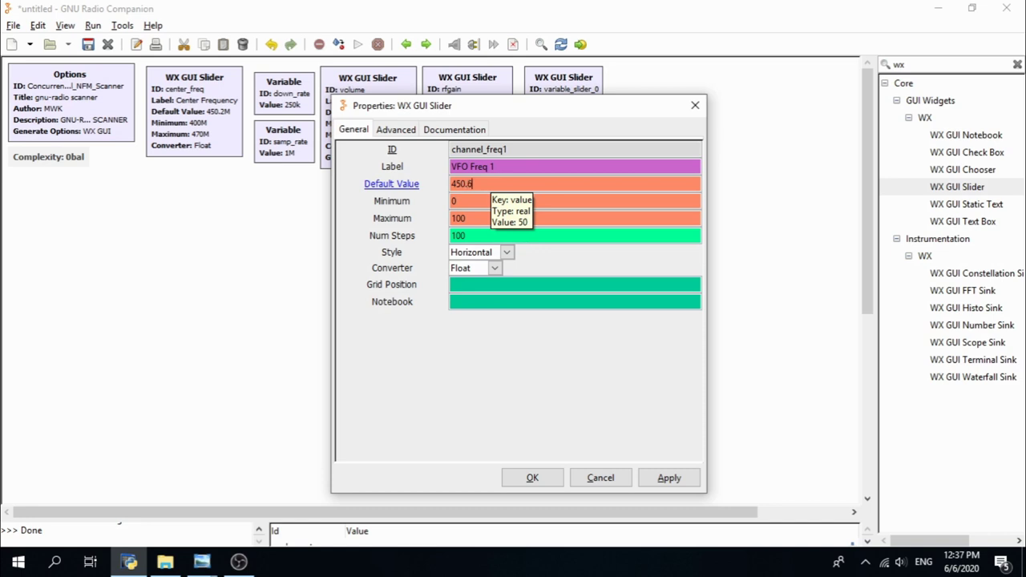
pyautogui.write('e6')
pyautogui.click(463, 201)
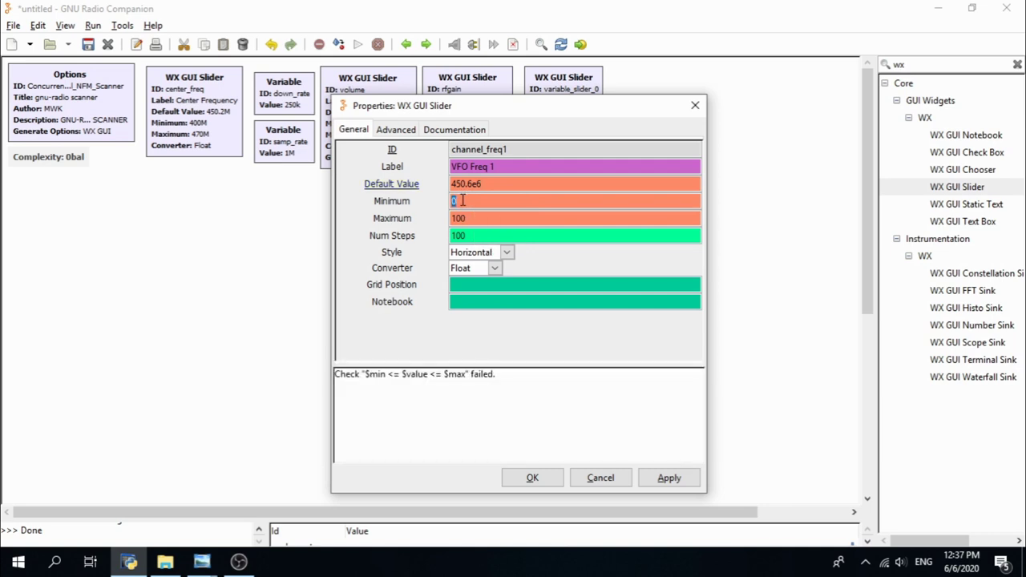
pyautogui.write('400e6')
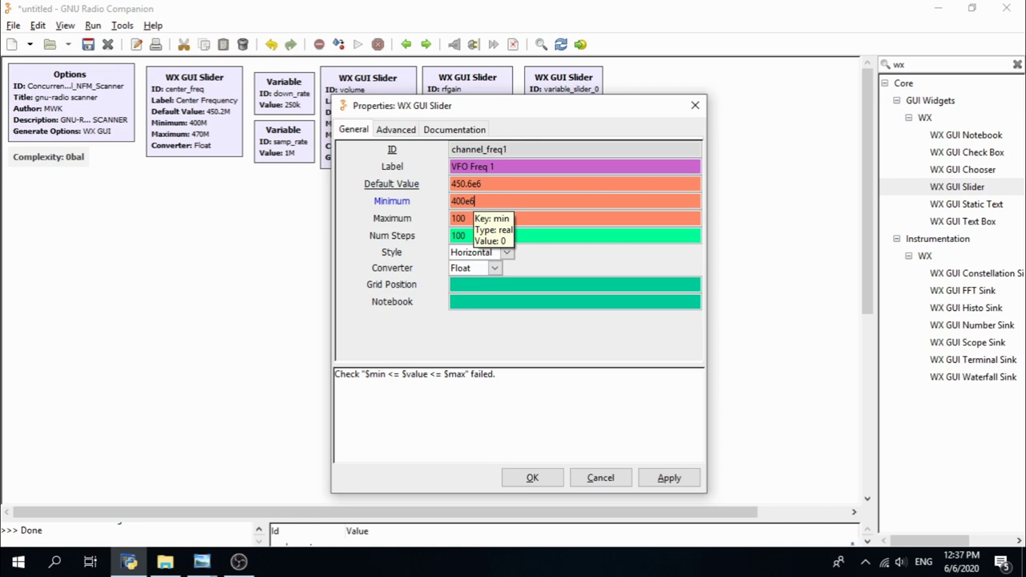
pyautogui.click(471, 218)
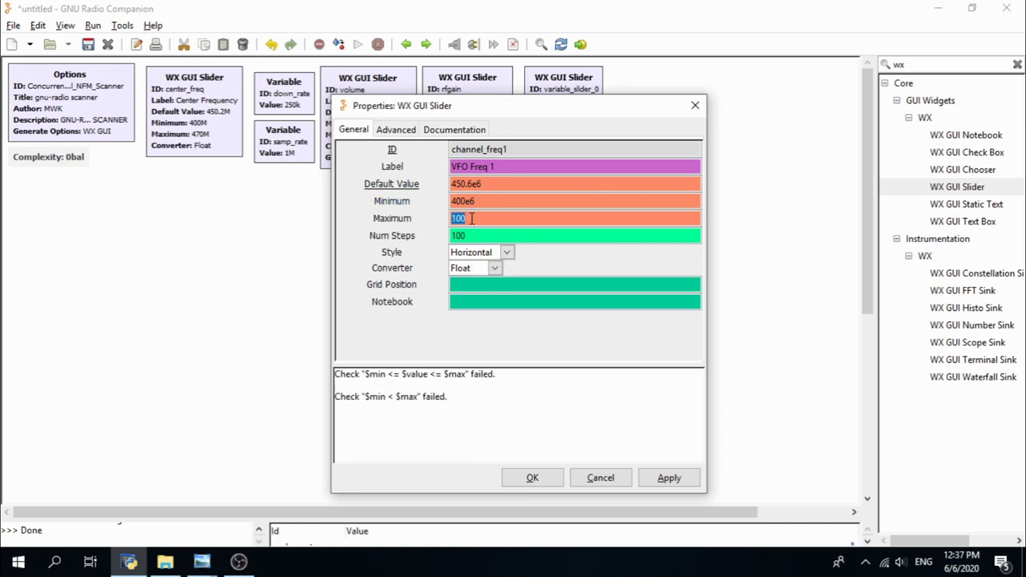
pyautogui.write('470e6')
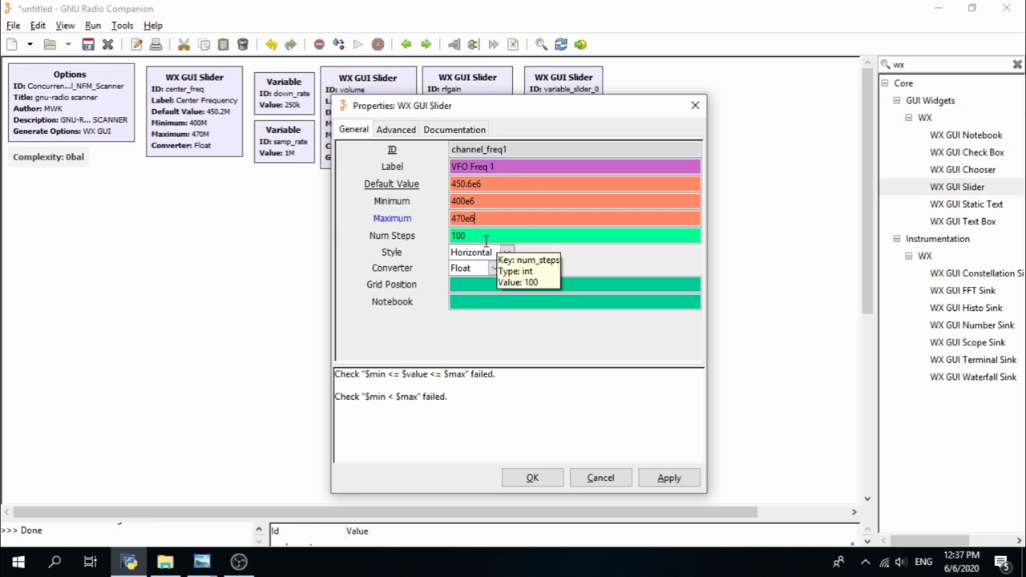
# Step: Set the channel_freq1 slider's grid position to 2,0,1,4 and accept its properties
pyautogui.click(484, 284)
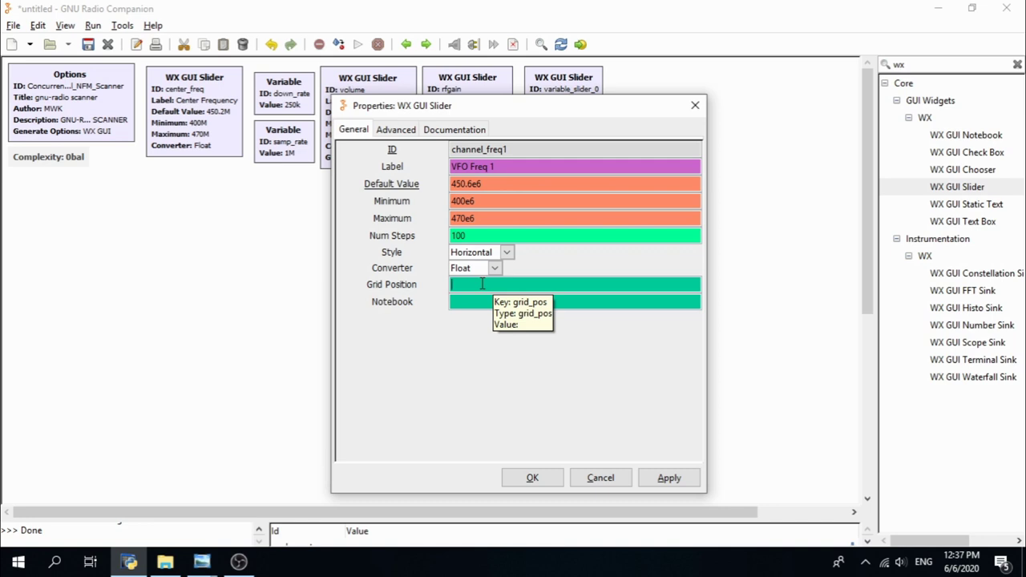
pyautogui.write('2,0,1,4')
pyautogui.click(457, 289)
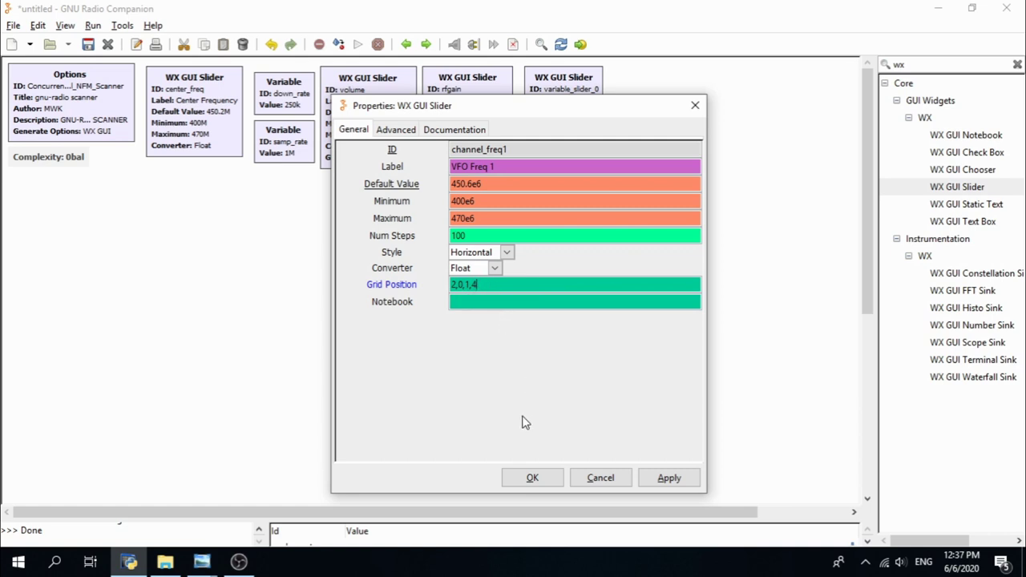
pyautogui.click(533, 478)
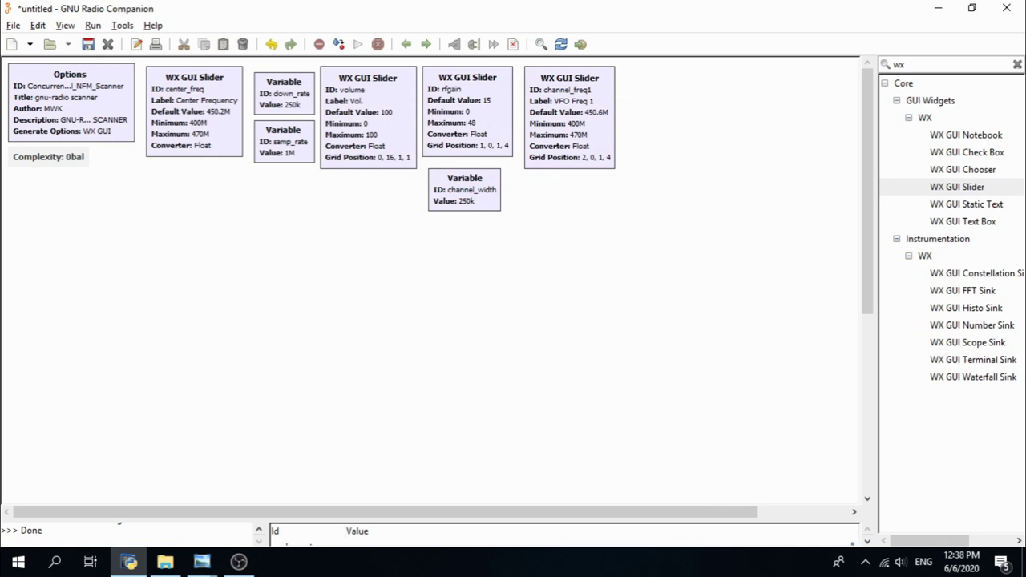
# Step: Add another WX GUI Slider and place it in the top row beside the channel_freq1 slider
pyautogui.hotkey('alt', 'Tab')
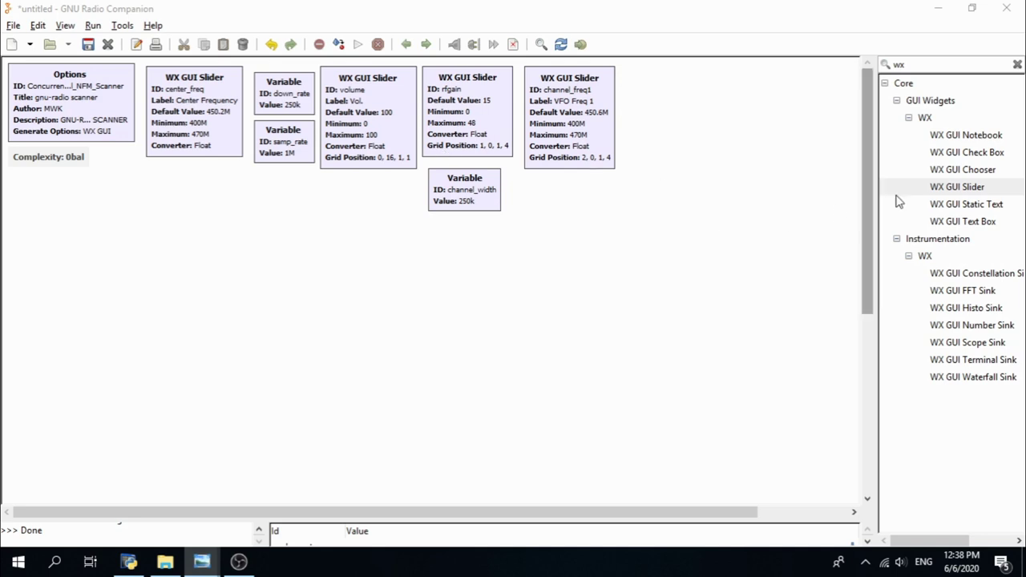
pyautogui.doubleClick(934, 189)
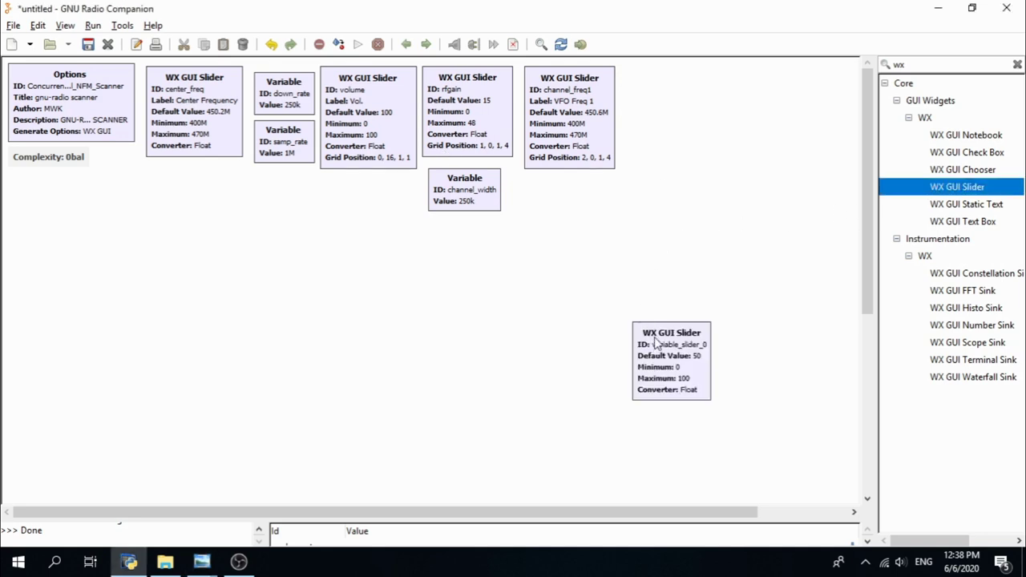
pyautogui.moveTo(662, 332); pyautogui.dragTo(656, 91)
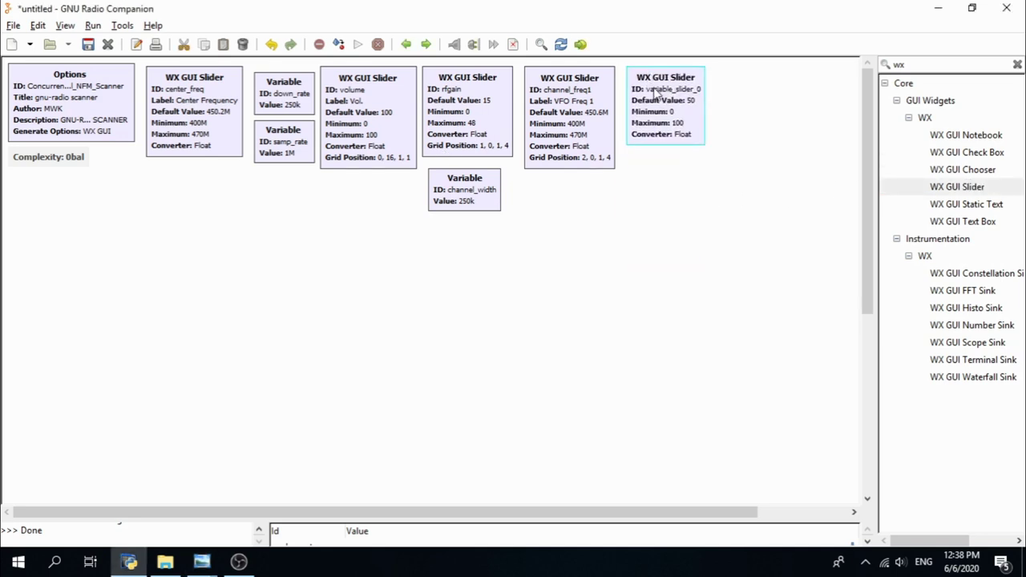
# Step: Set the newly added WX GUI Slider's ID to channel_freq2 and its label to "VFO Freq 2"
pyautogui.doubleClick(656, 91)
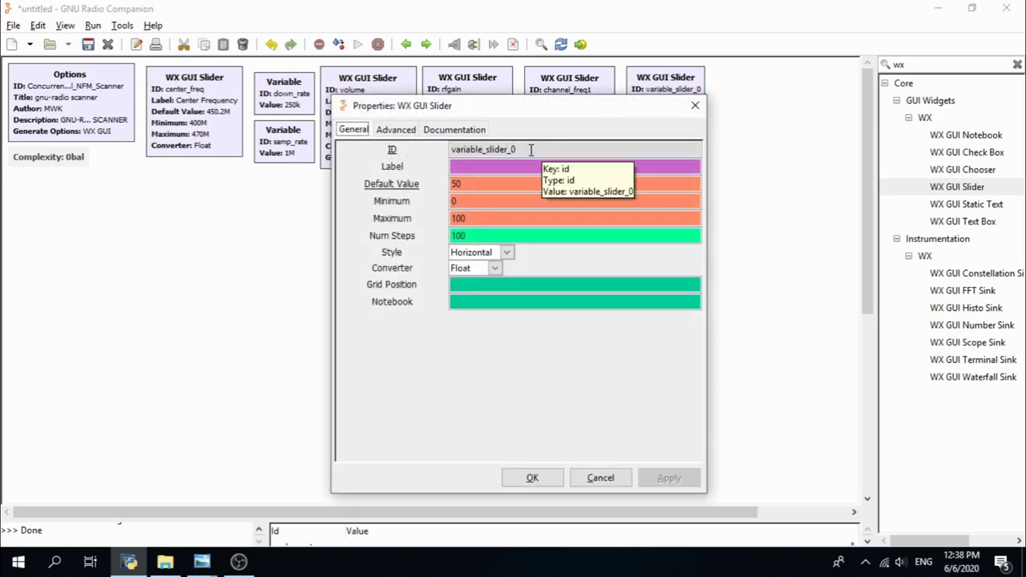
pyautogui.moveTo(521, 109); pyautogui.dragTo(614, 165)
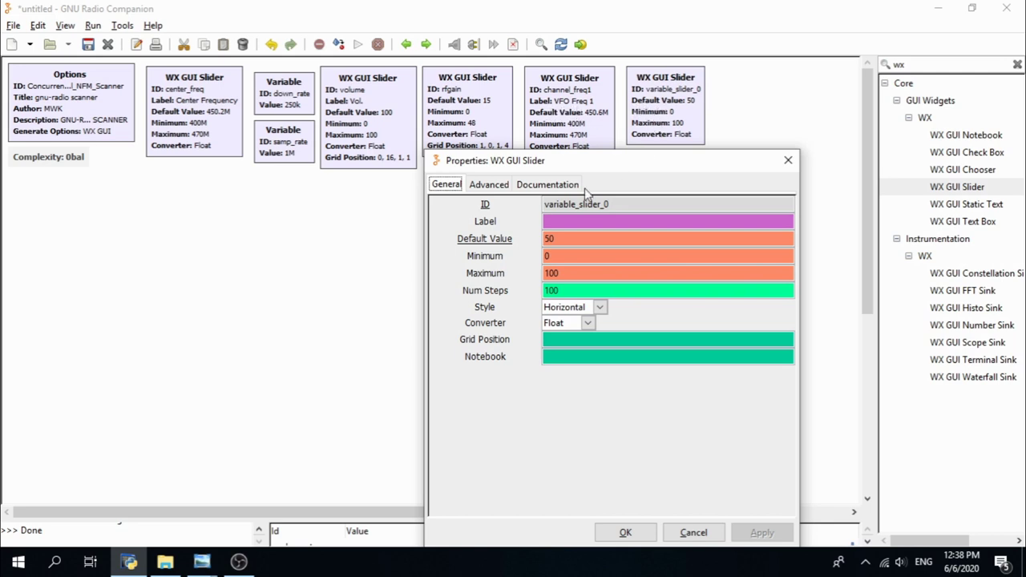
pyautogui.doubleClick(617, 205)
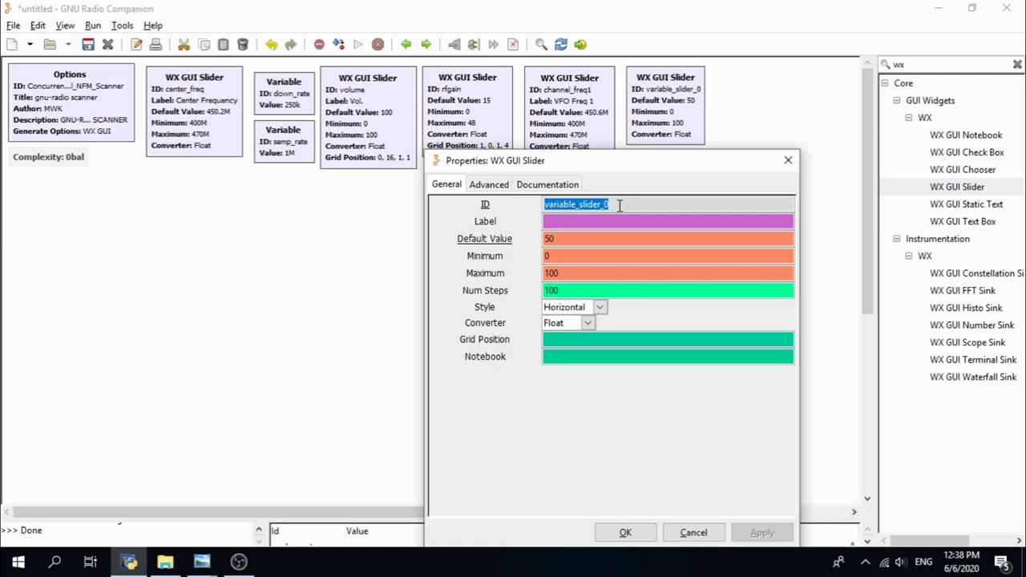
pyautogui.write('c')
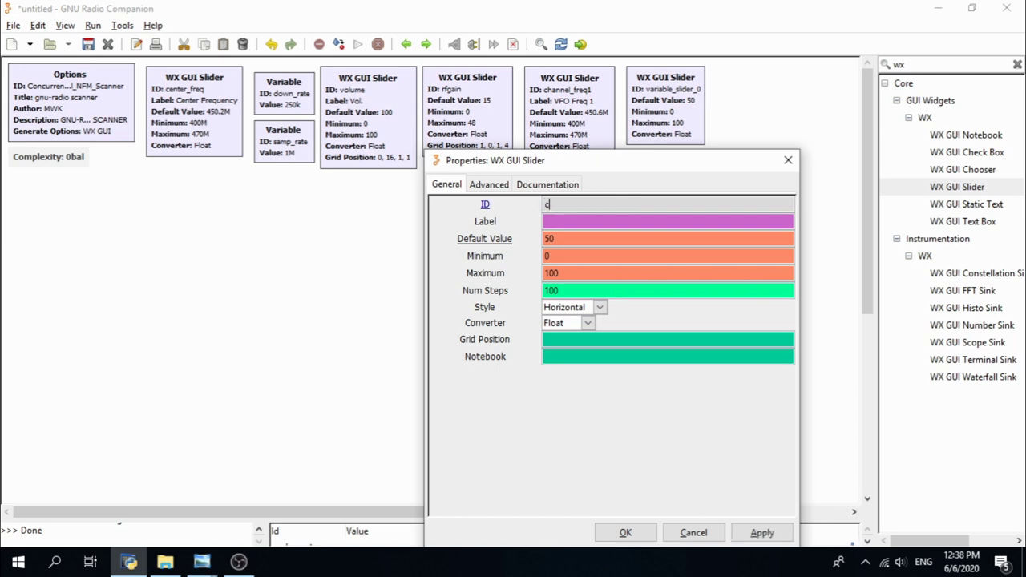
pyautogui.write('hannel')
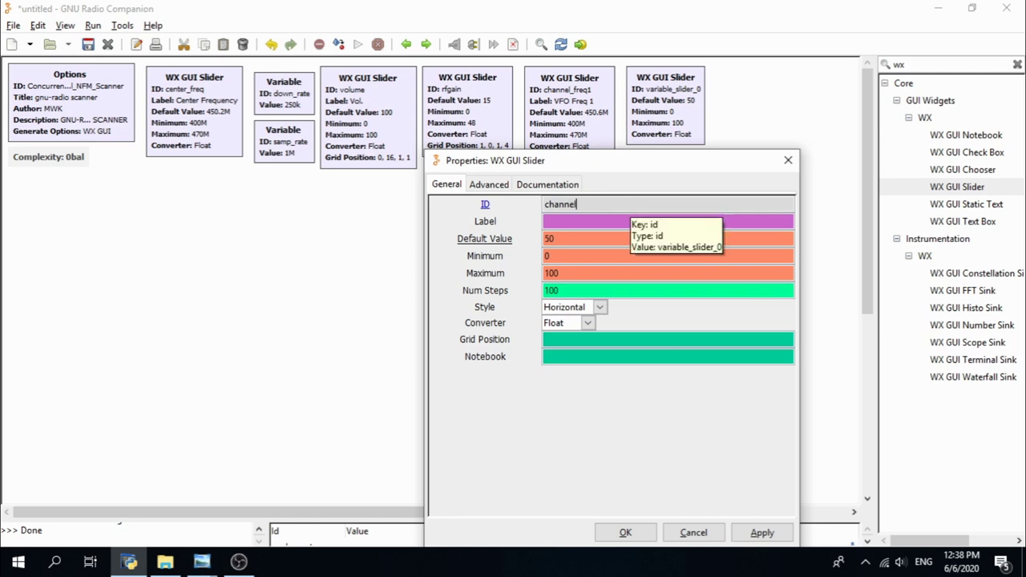
pyautogui.write('_freq2')
pyautogui.click(601, 223)
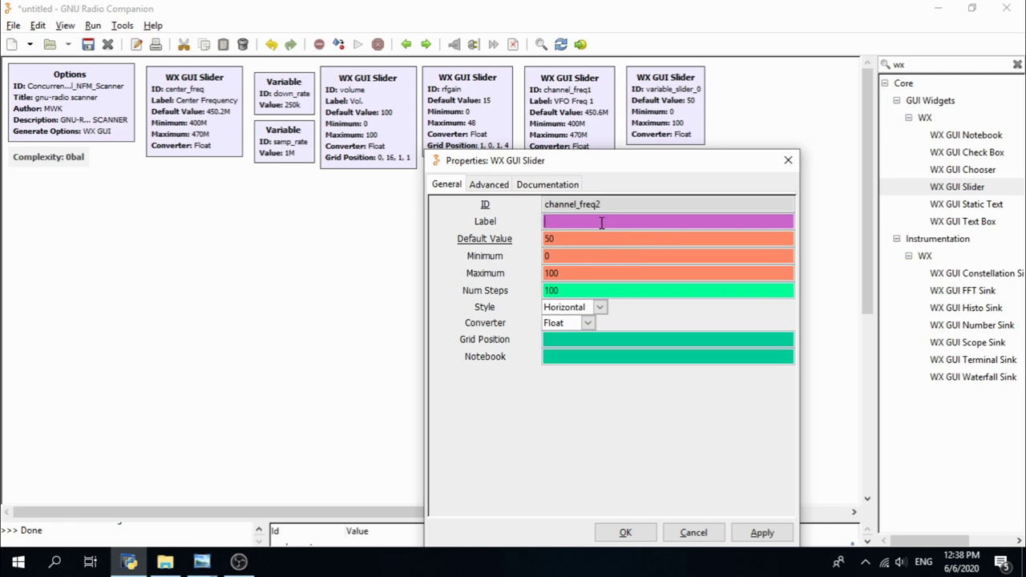
pyautogui.write('VFO Freq 2')
# Step: Give the channel_freq2 slider a default value of 449.8e6, with a range from minimum 400e6 to maximum 470e6
pyautogui.doubleClick(566, 240)
pyautogui.write('449.8')
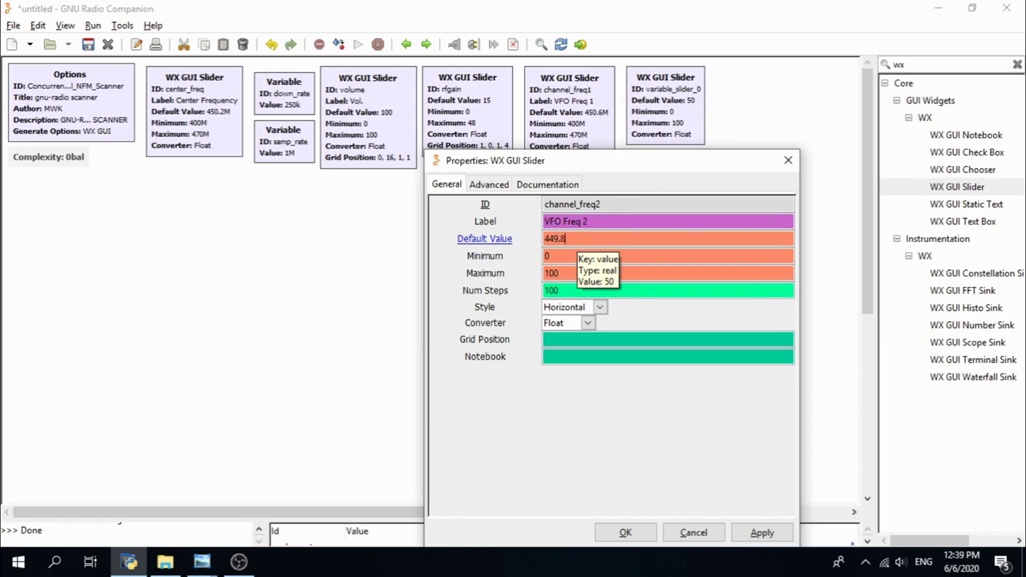
pyautogui.write('e6')
pyautogui.doubleClick(563, 258)
pyautogui.write('4')
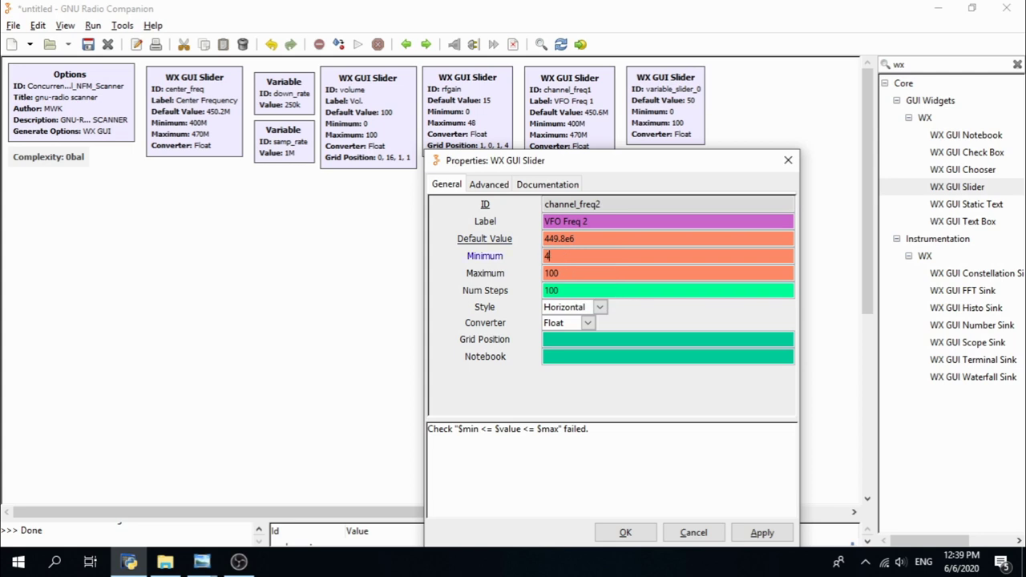
pyautogui.write('00e6')
pyautogui.doubleClick(582, 274)
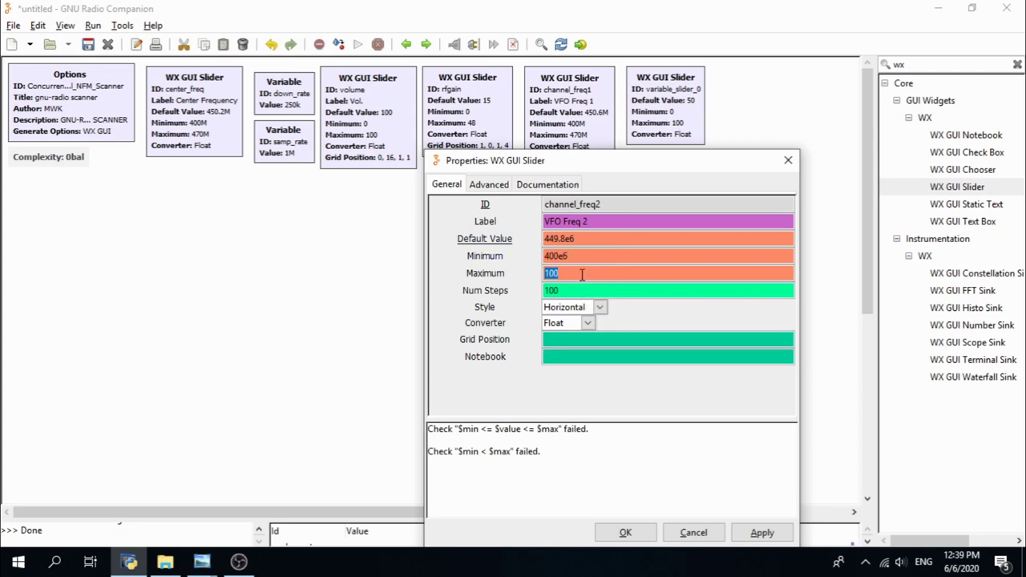
pyautogui.write('470e')
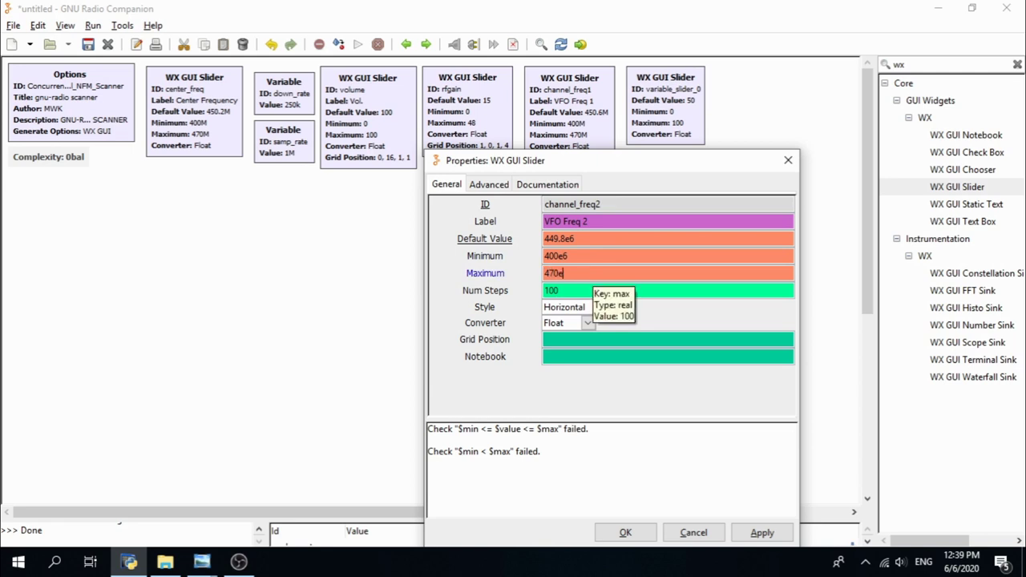
pyautogui.write('6')
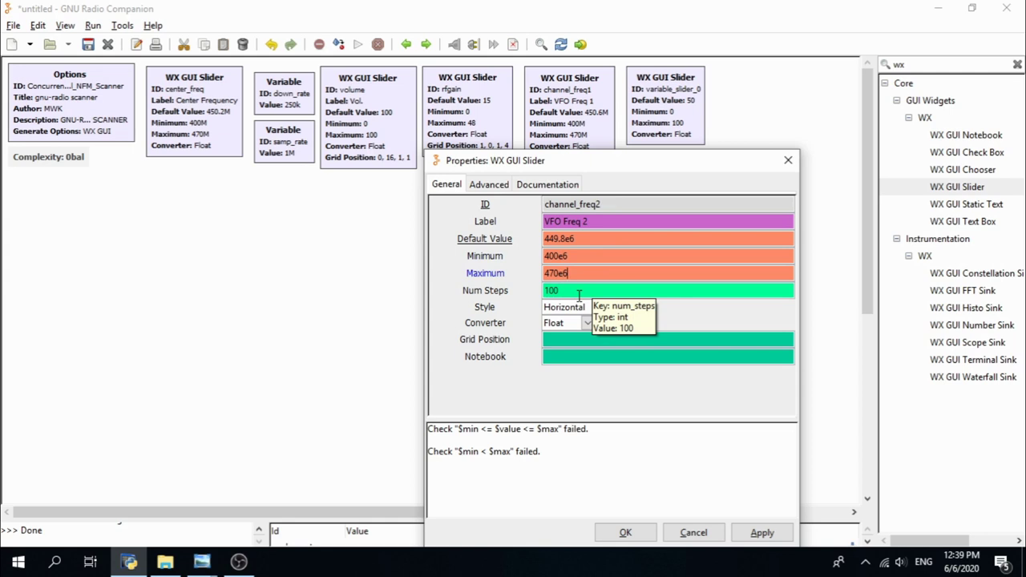
# Step: Set the channel_freq2 slider's grid position to 3,0,1,4 and accept its properties
pyautogui.click(565, 339)
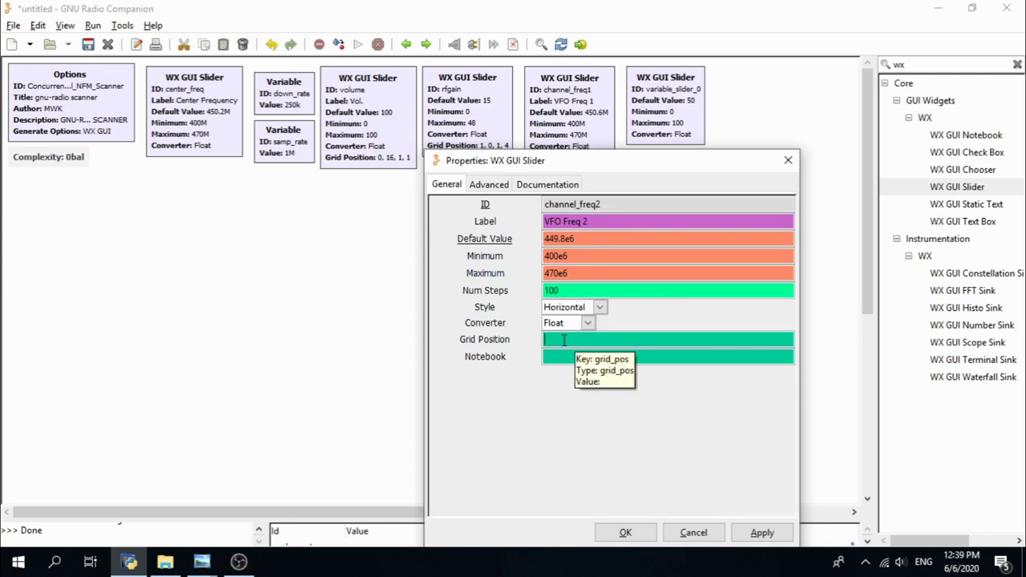
pyautogui.write('3,0,1,4')
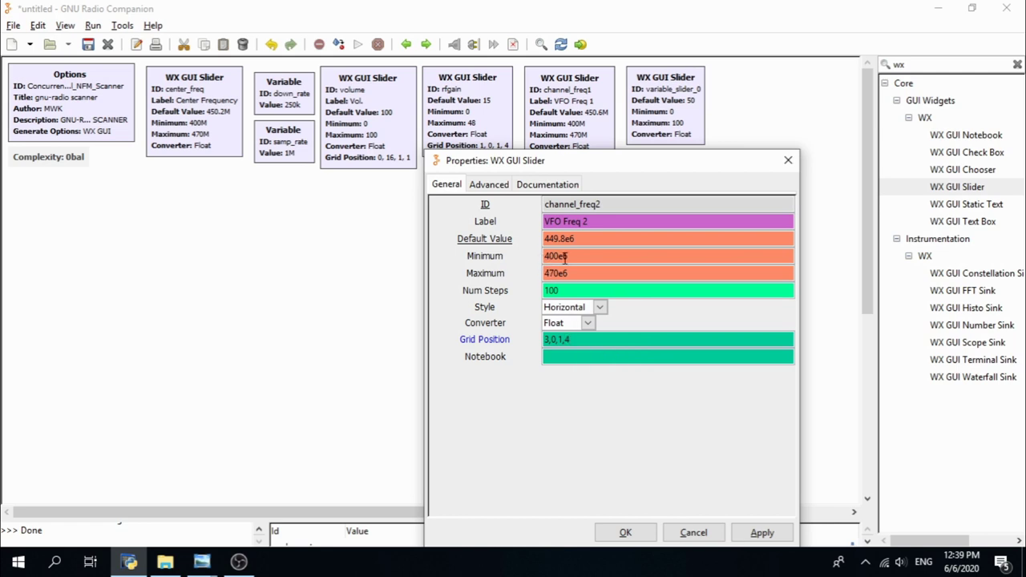
pyautogui.click(623, 531)
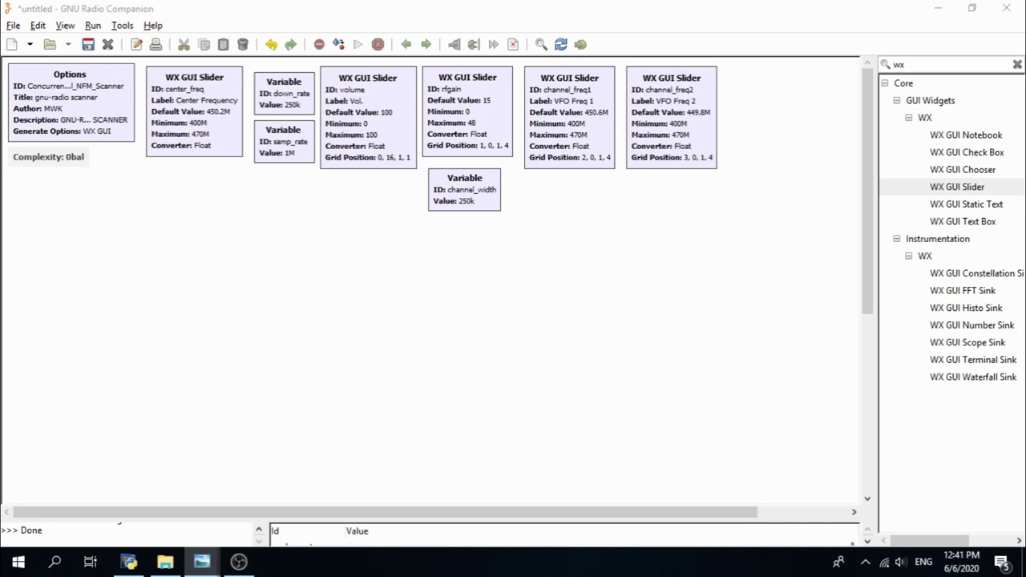
# Step: Add a WX GUI Slider beside the channel_freq2 slider, with the ID sql_lev and the label "SQL"
pyautogui.doubleClick(974, 188)
pyautogui.moveTo(624, 303); pyautogui.dragTo(766, 94)
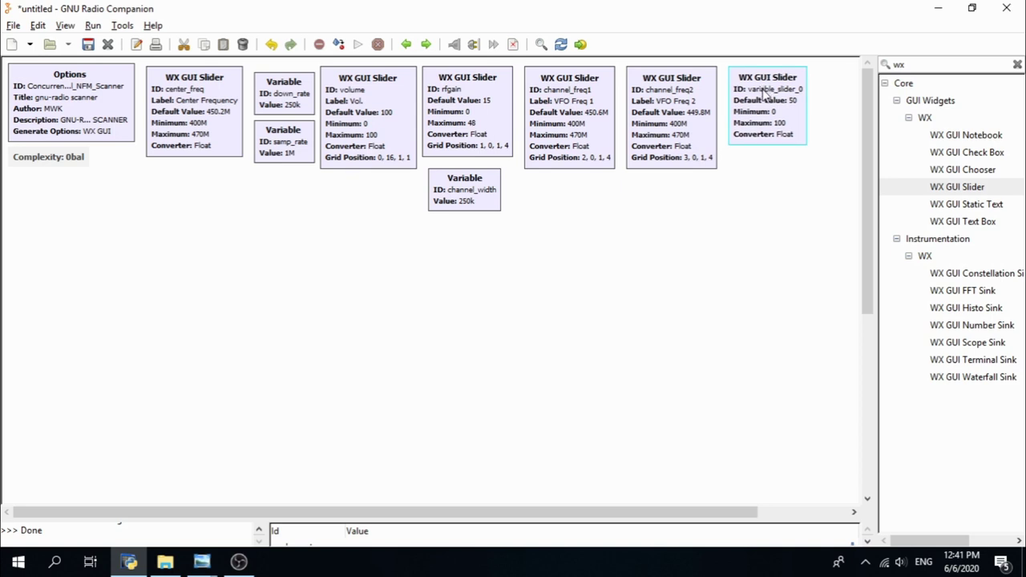
pyautogui.doubleClick(766, 94)
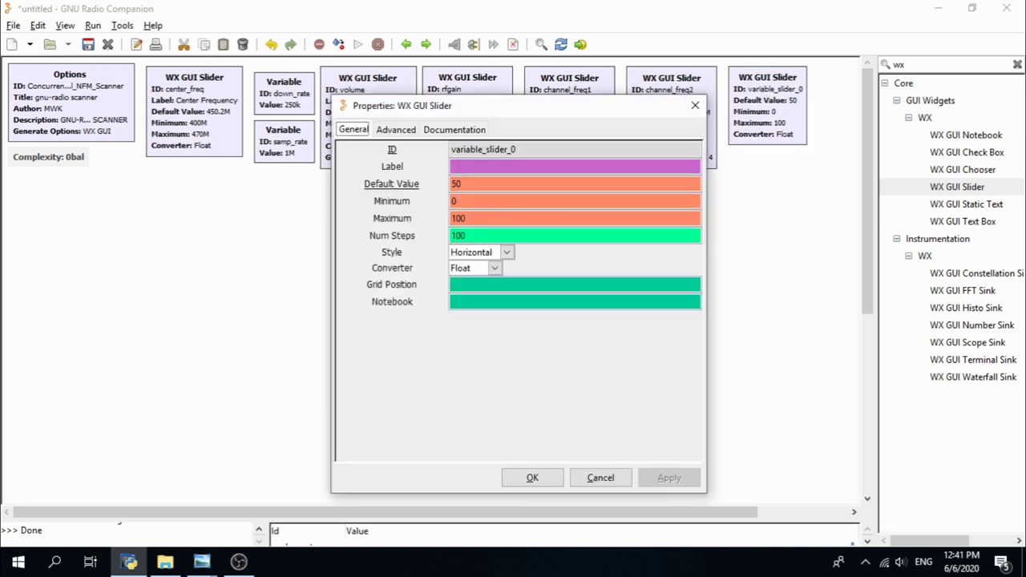
pyautogui.hotkey('alt', 'Tab')
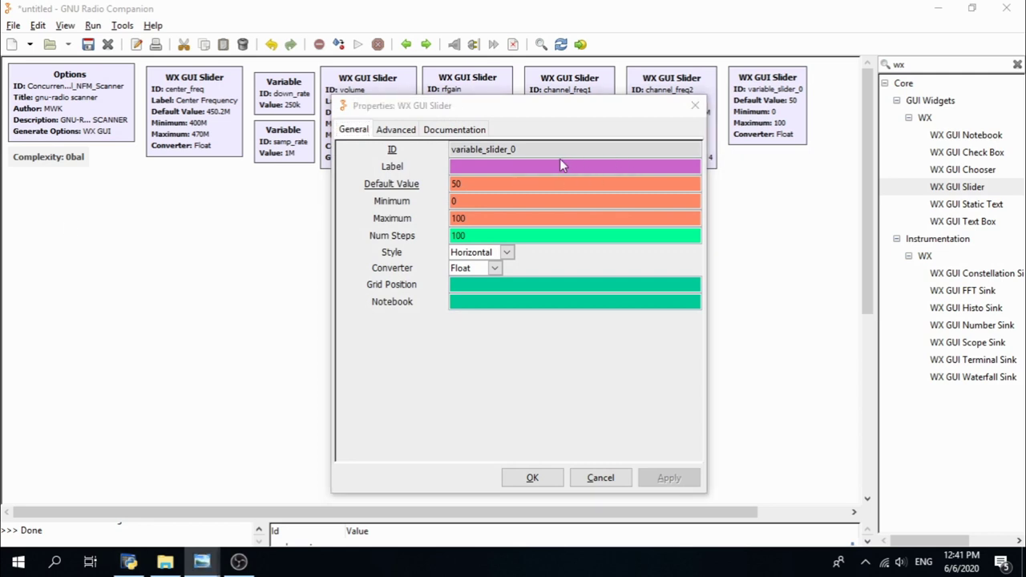
pyautogui.click(392, 151)
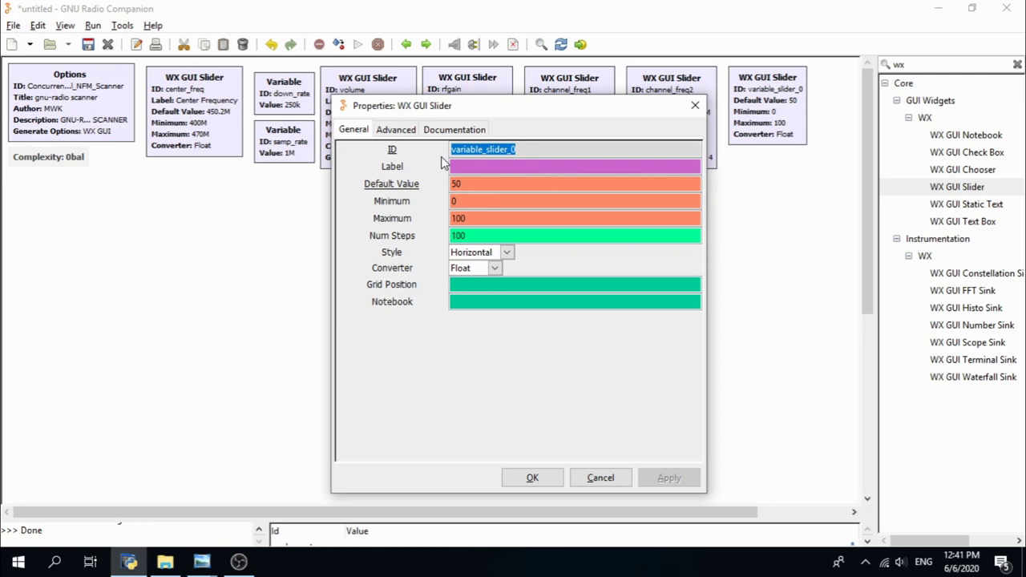
pyautogui.write('sql')
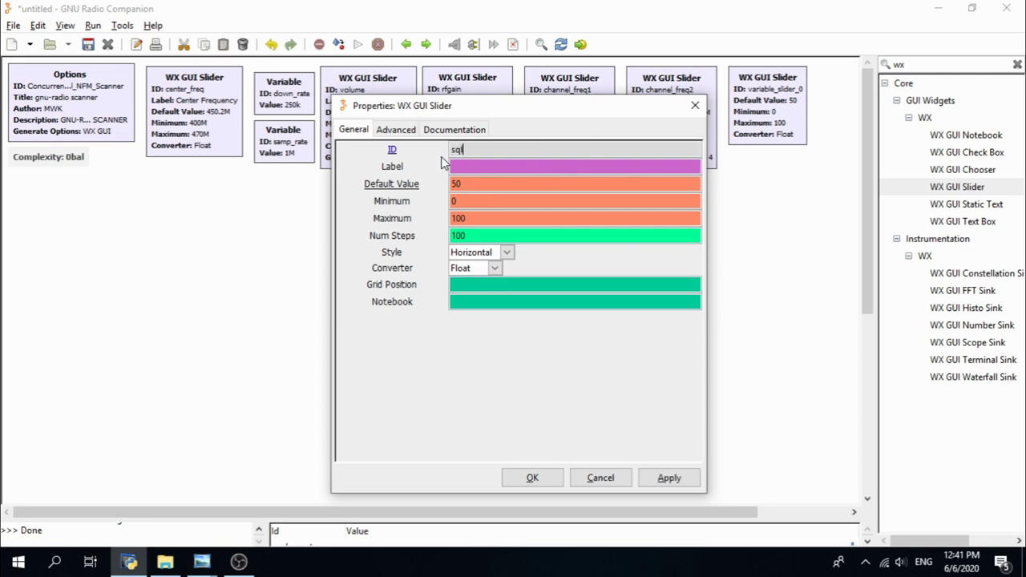
pyautogui.write('_')
pyautogui.write('lev')
pyautogui.write('SQL')
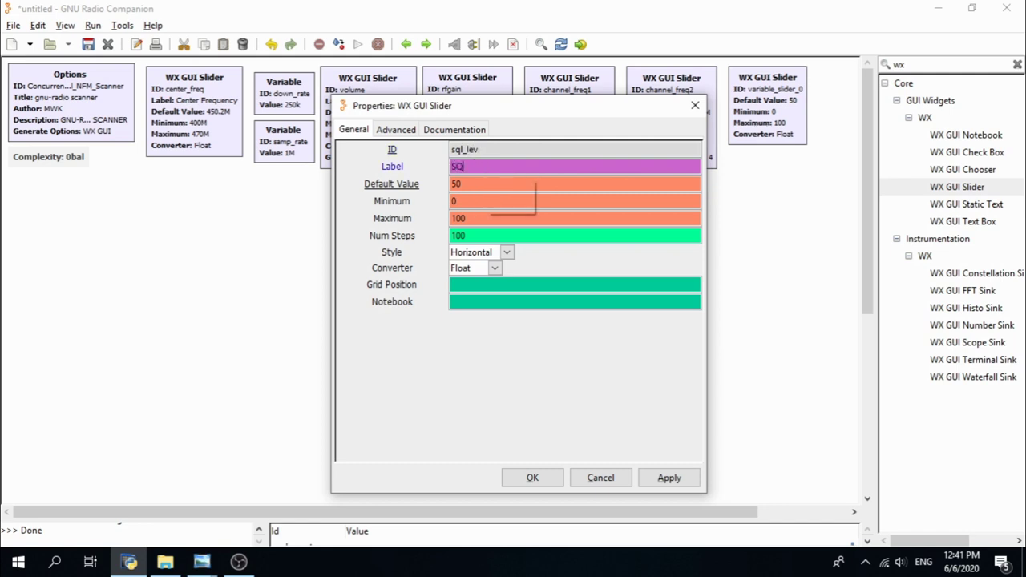
# Step: Give the sql_lev slider a default value of -50, a minimum of -100 and 200 steps
pyautogui.doubleClick(461, 183)
pyautogui.write('-50')
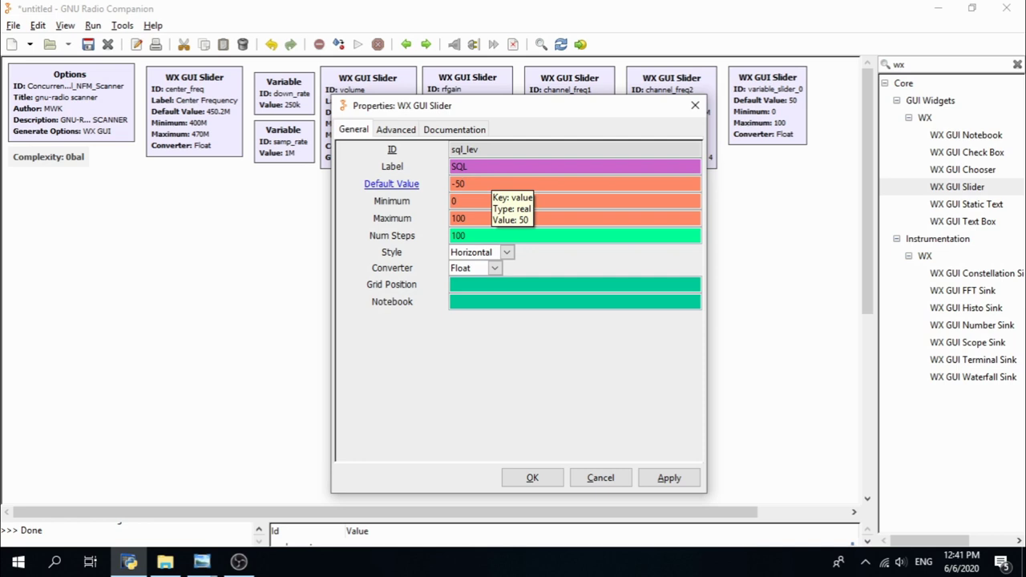
pyautogui.doubleClick(472, 199)
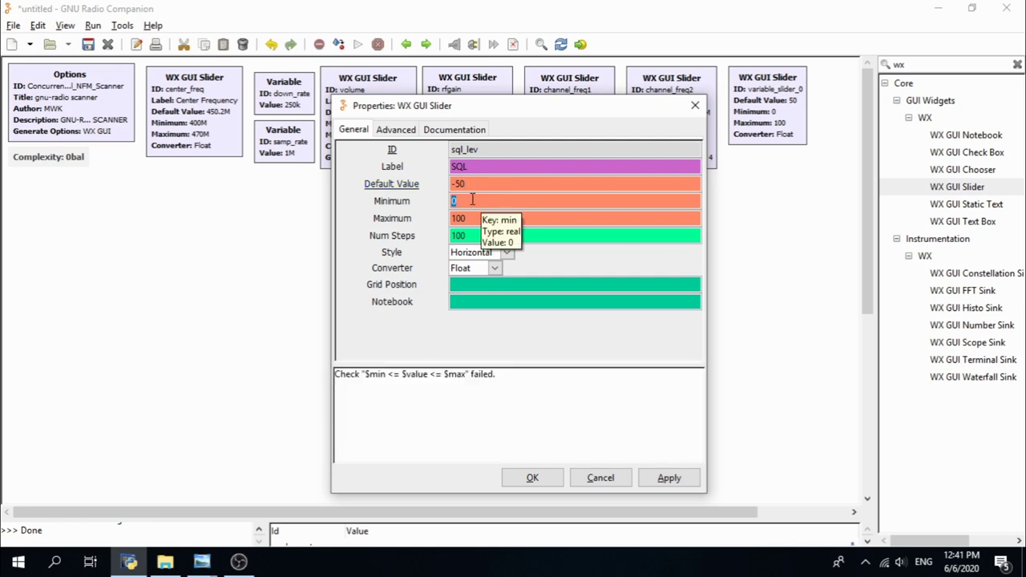
pyautogui.write('-')
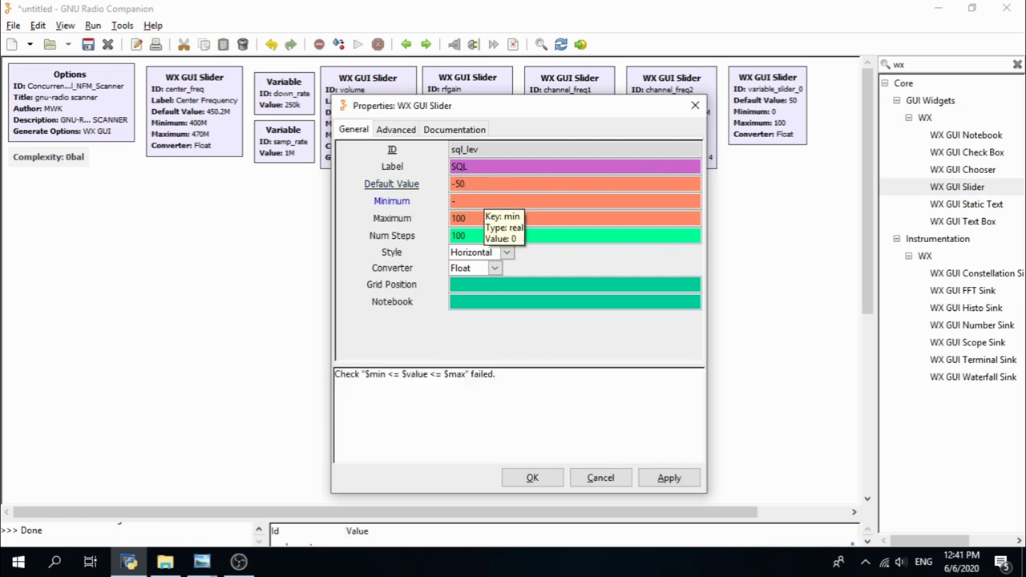
pyautogui.write('100')
pyautogui.doubleClick(468, 236)
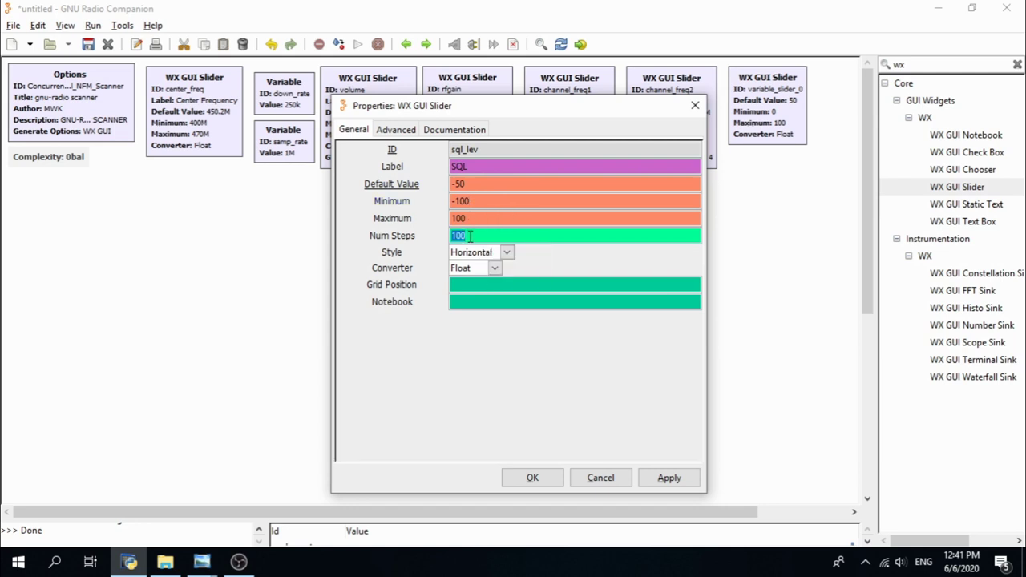
pyautogui.write('200')
# Step: Set the sql_lev slider's grid position to 1,12,1,4 and accept its properties
pyautogui.hotkey('alt', 'Tab')
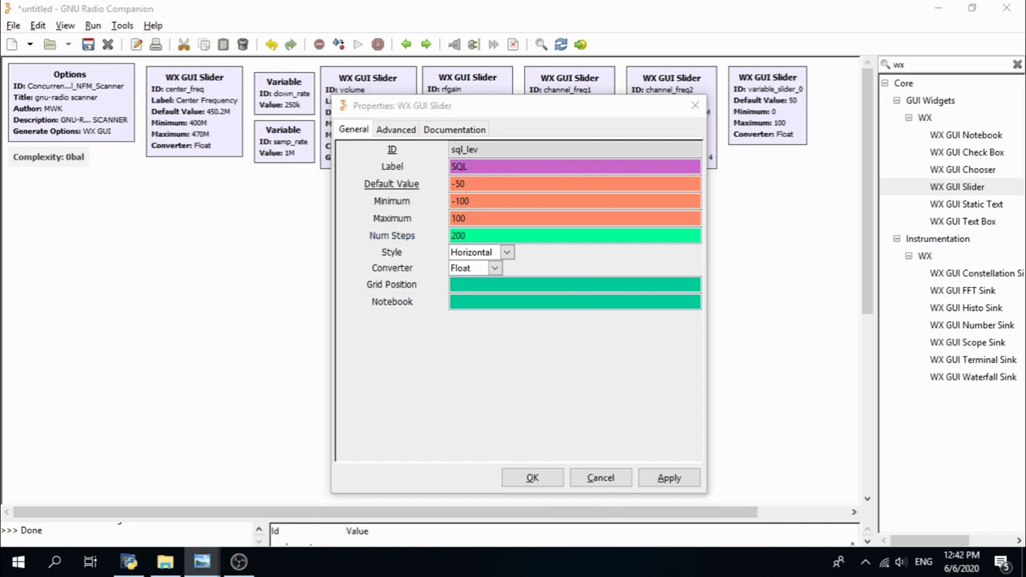
pyautogui.click(463, 283)
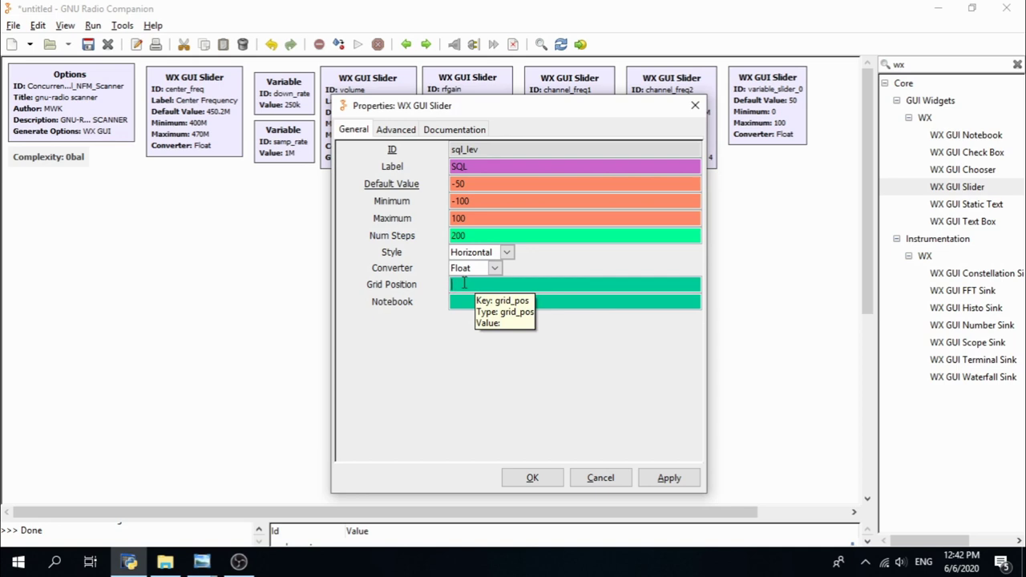
pyautogui.write('1,1')
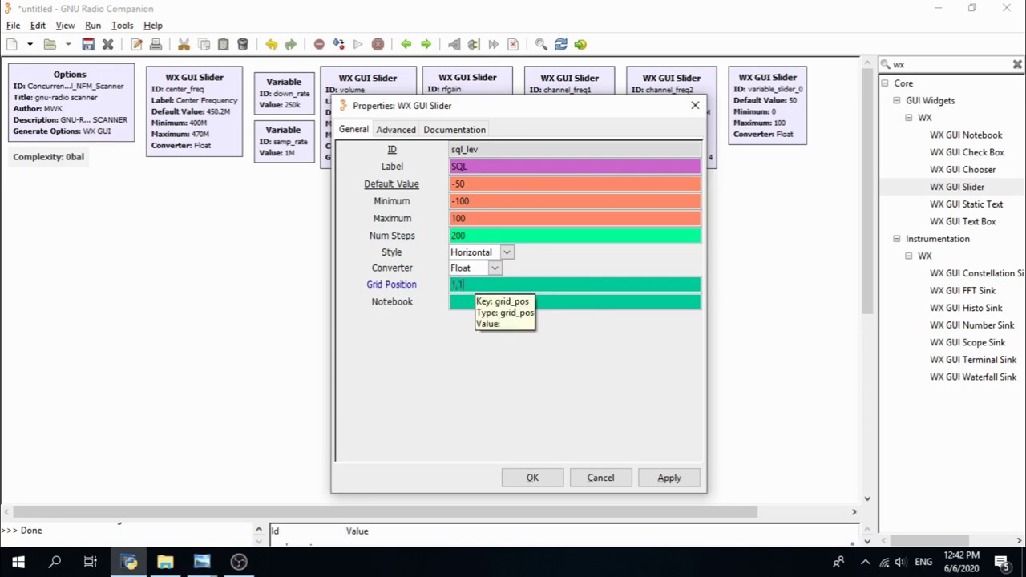
pyautogui.write('2, 1,4')
pyautogui.click(533, 479)
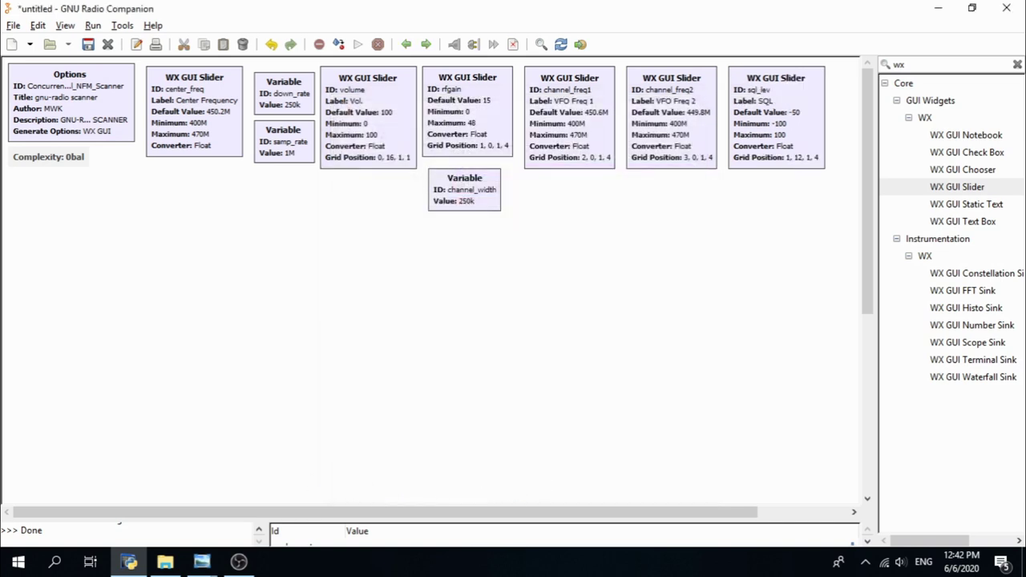
# Step: Add another WX GUI Slider and place it in the top row beside the sql_lev slider
pyautogui.click(201, 561)
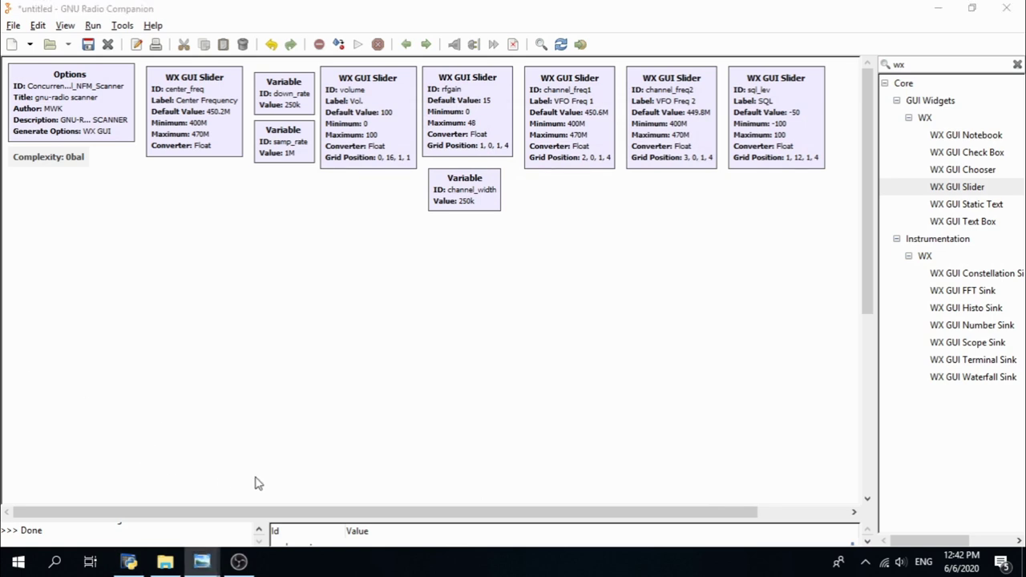
pyautogui.moveTo(265, 517); pyautogui.dragTo(355, 517)
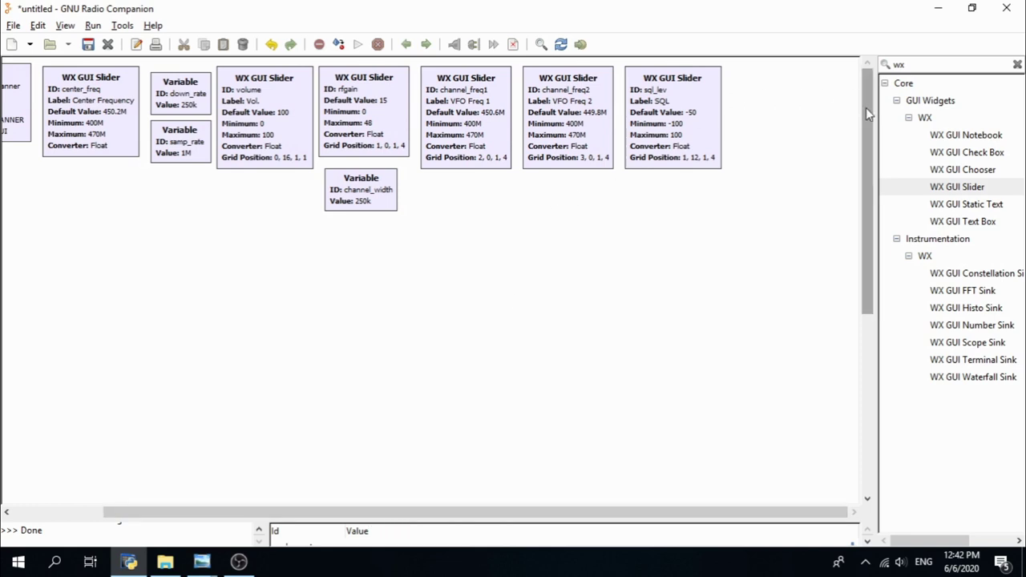
pyautogui.doubleClick(965, 189)
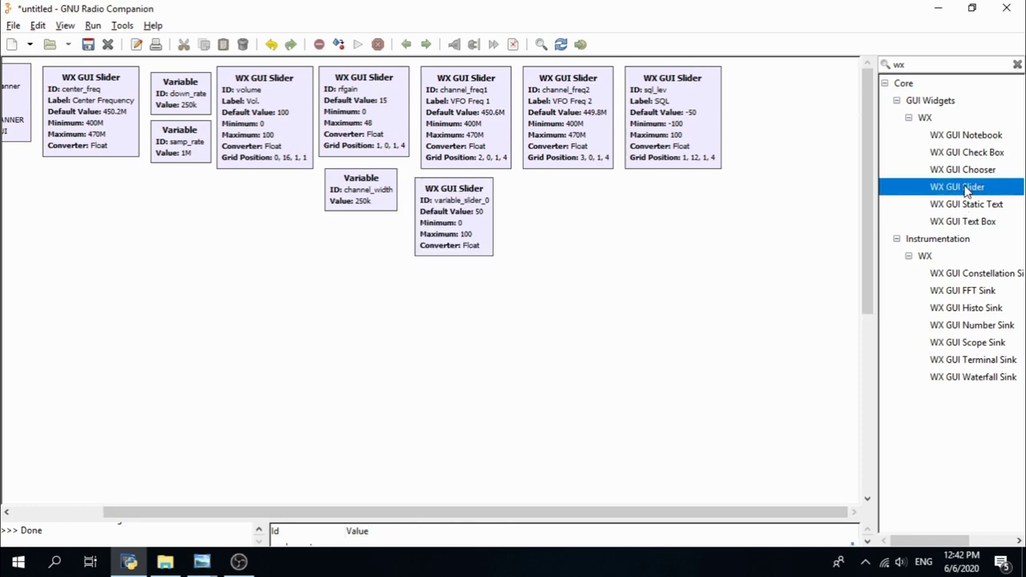
pyautogui.moveTo(477, 224); pyautogui.dragTo(785, 112)
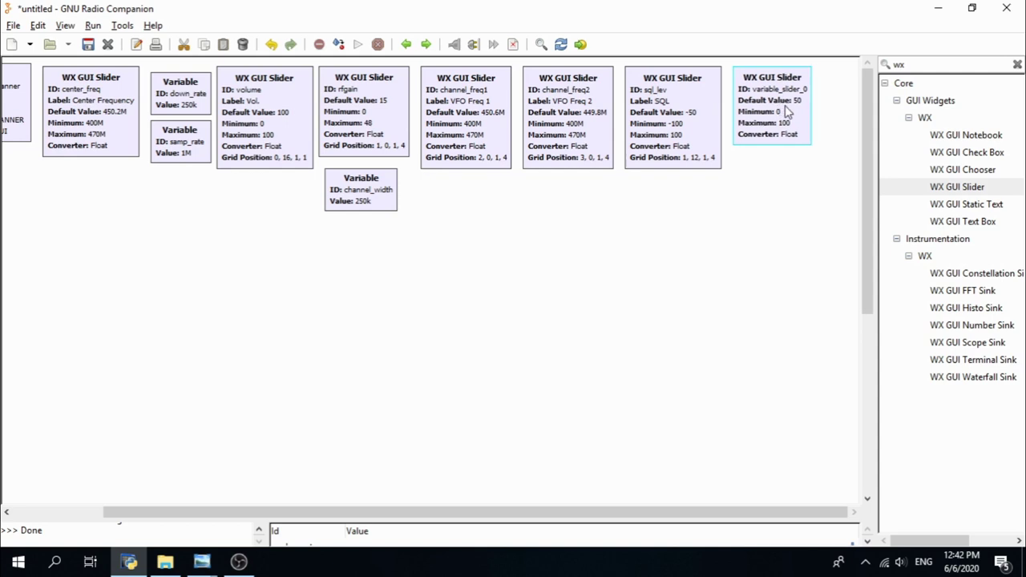
# Step: Give the new WX GUI Slider beside sql_lev the ID ppm_correction and the label "PPM Corr."
pyautogui.doubleClick(786, 113)
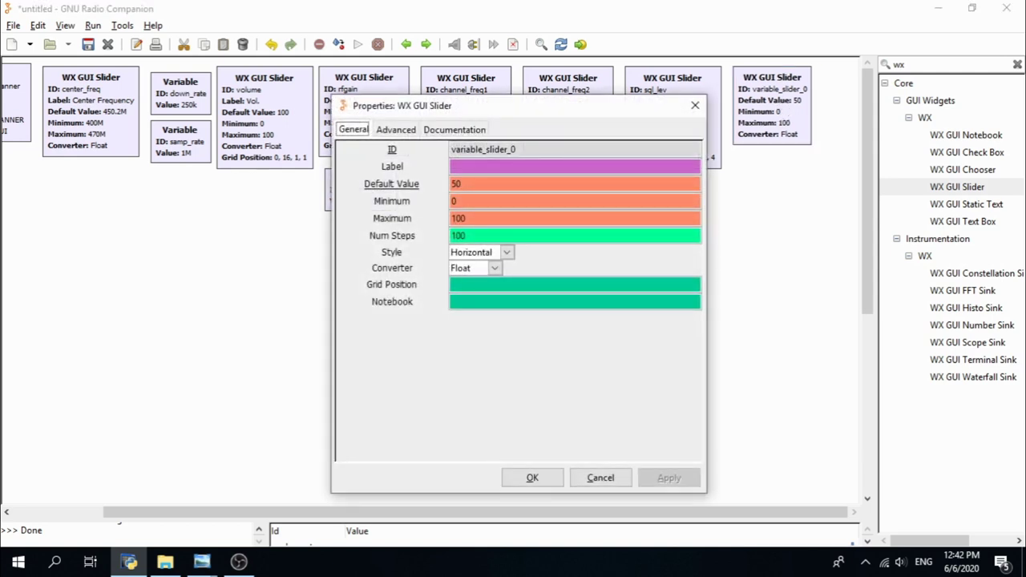
pyautogui.hotkey('alt', 'Tab')
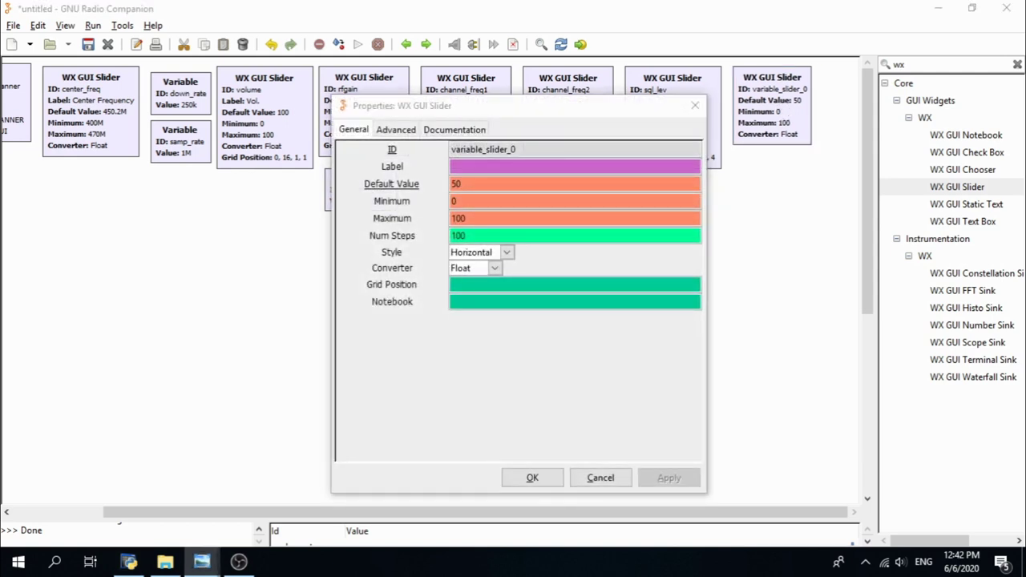
pyautogui.hotkey('alt', 'Tab')
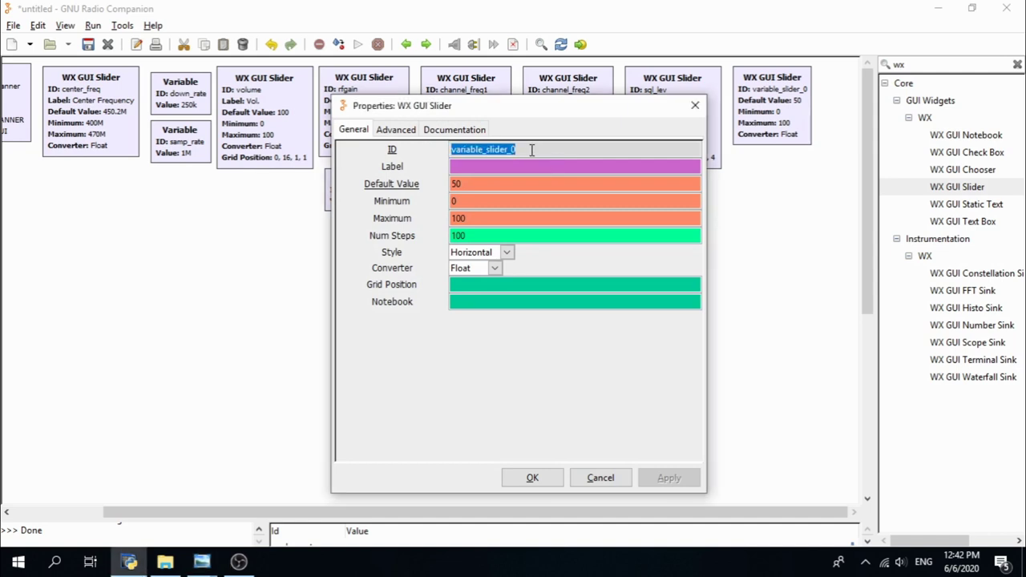
pyautogui.write('ppm_')
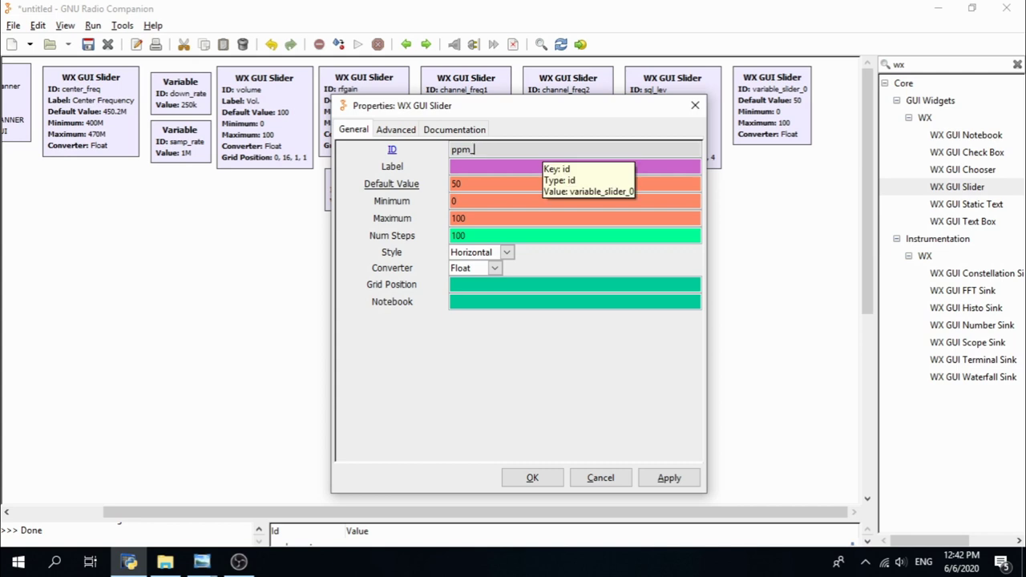
pyautogui.write('correction')
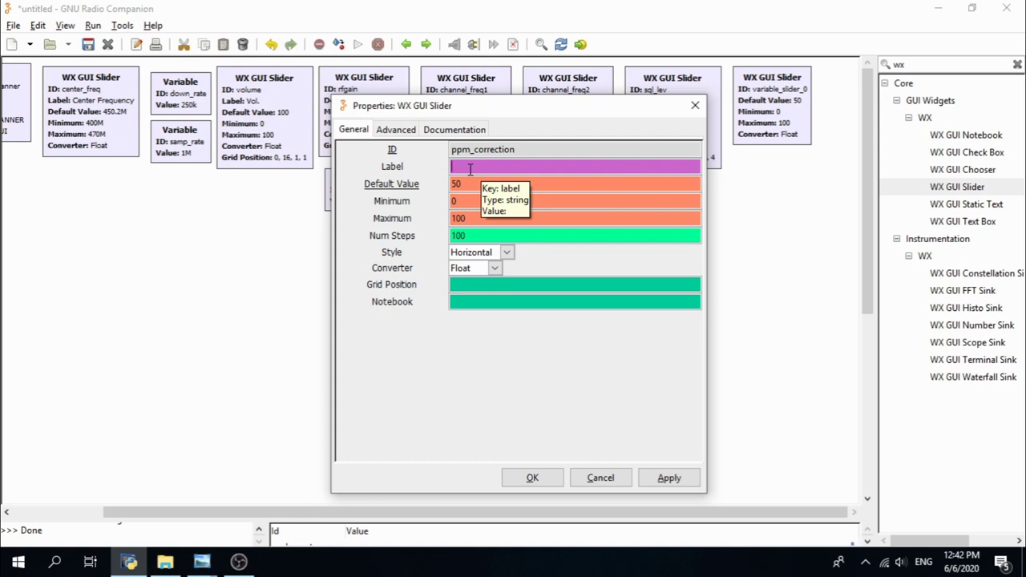
pyautogui.write('PPM Corr.')
# Step: Give the ppm_correction slider a default value of 0, a minimum of -60, a maximum of 60 and 1000 steps
pyautogui.press('Tab')
pyautogui.write('0')
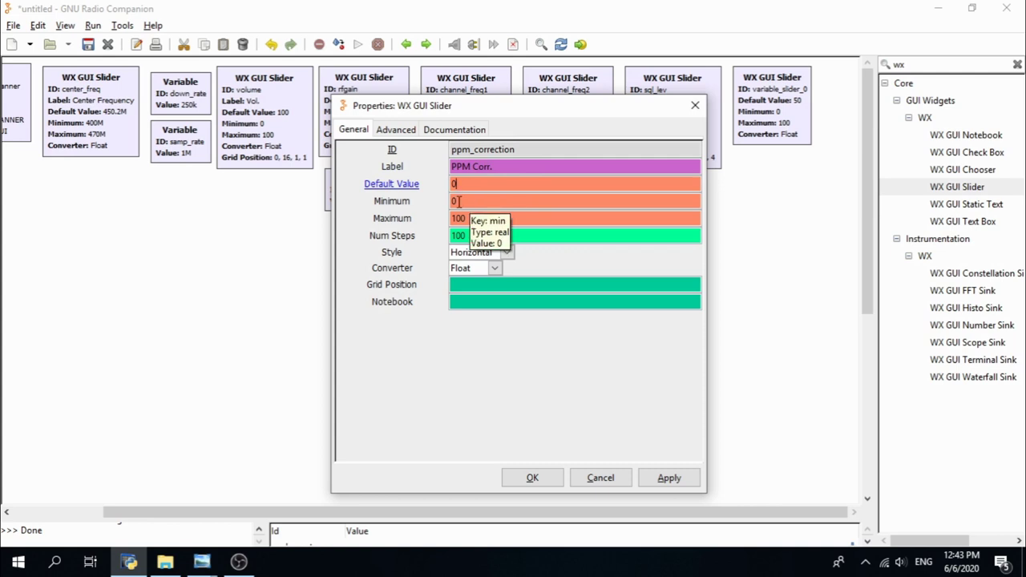
pyautogui.press('Tab')
pyautogui.write('-60')
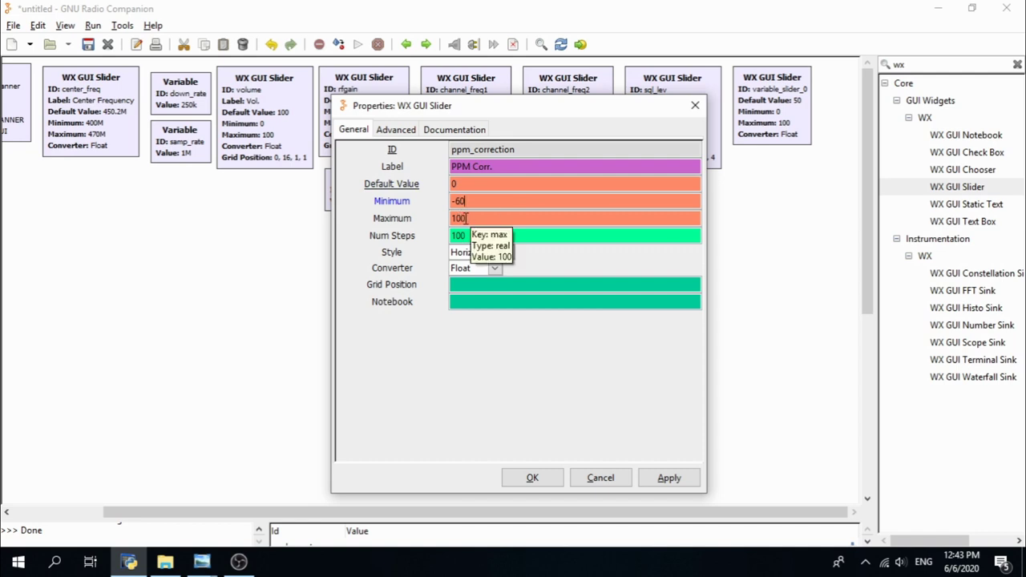
pyautogui.press('Tab')
pyautogui.write('60')
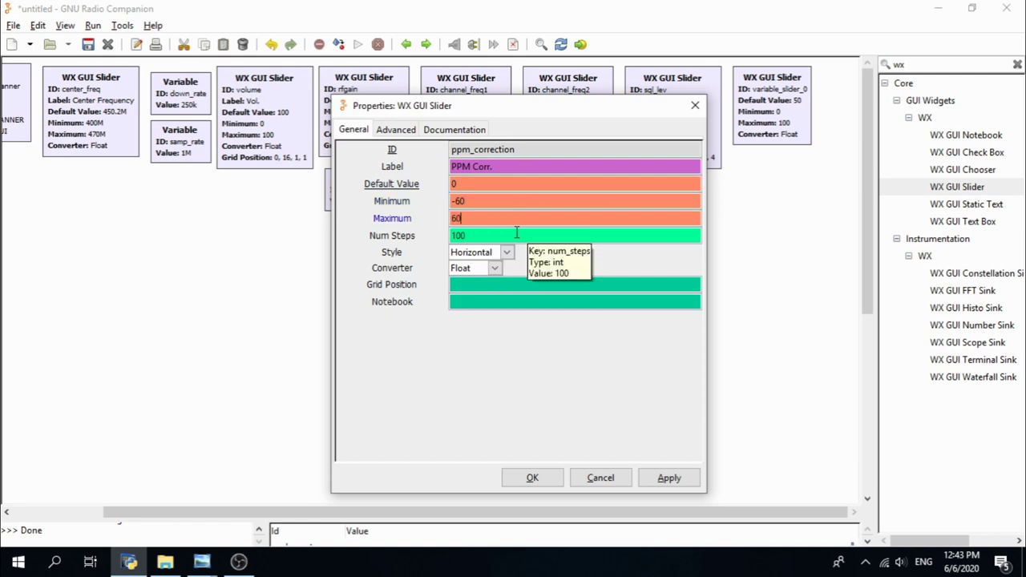
pyautogui.click(487, 237)
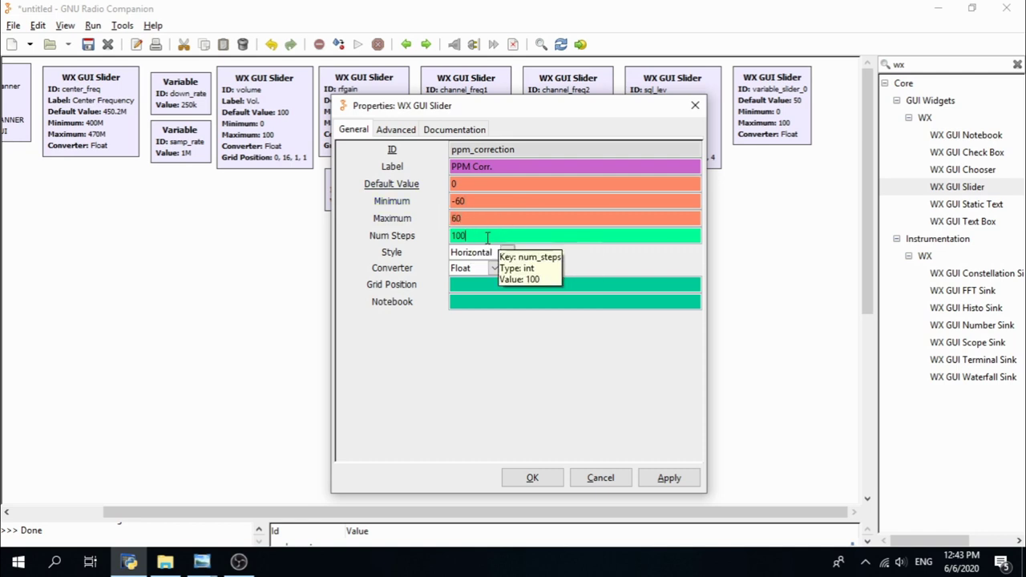
pyautogui.write('0')
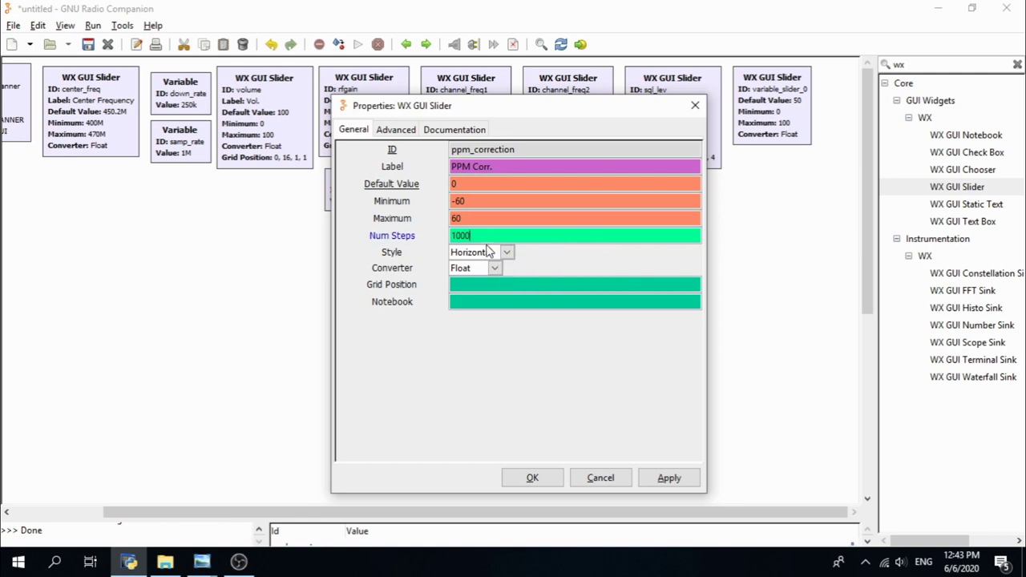
# Step: Set the ppm_correction slider's converter to Integer and accept its properties
pyautogui.click(494, 270)
pyautogui.click(481, 302)
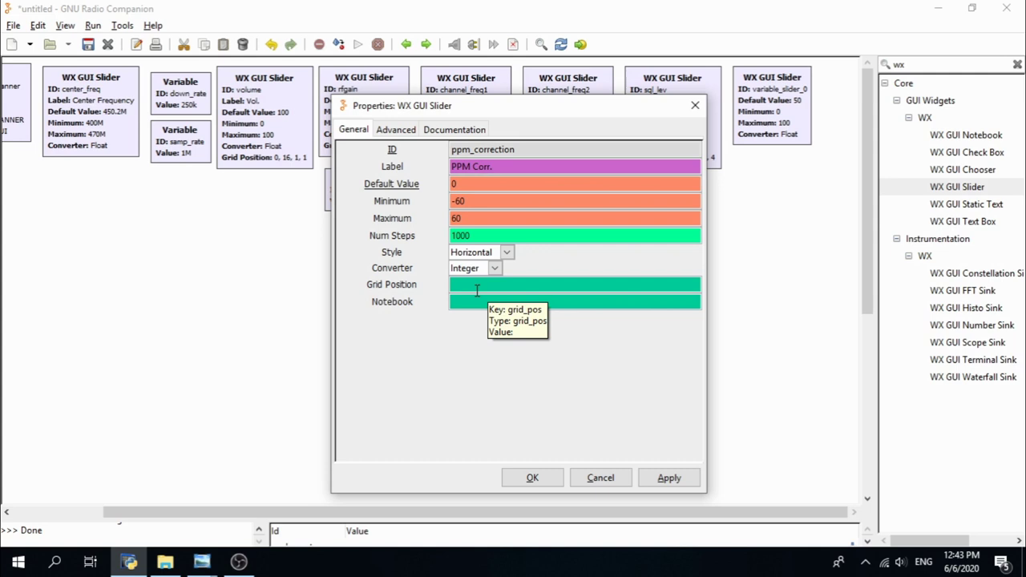
pyautogui.click(529, 480)
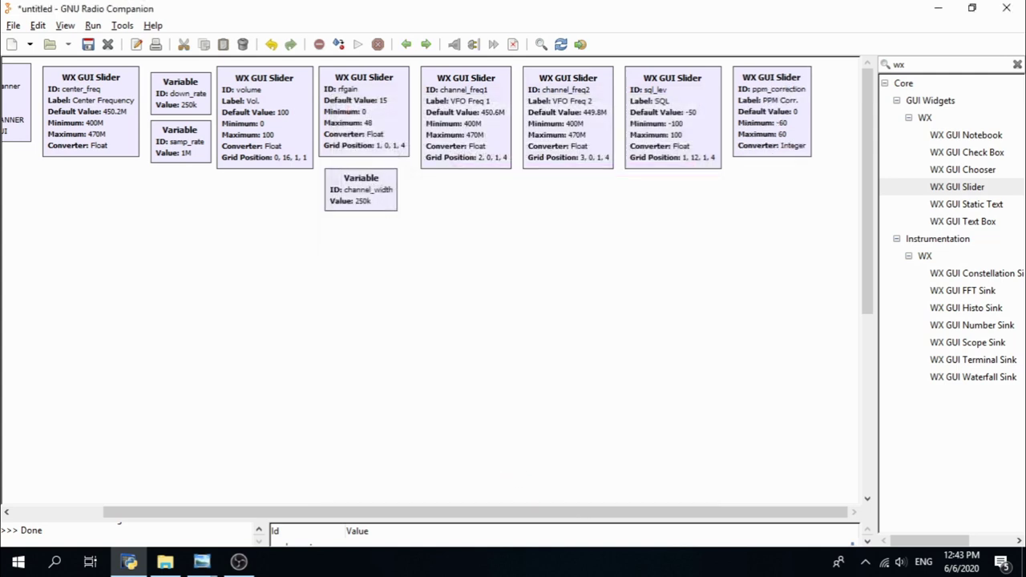
# Step: Find the osmocom Source in the block library, add it and place it directly beneath the Options block
pyautogui.hotkey('alt', 'Tab')
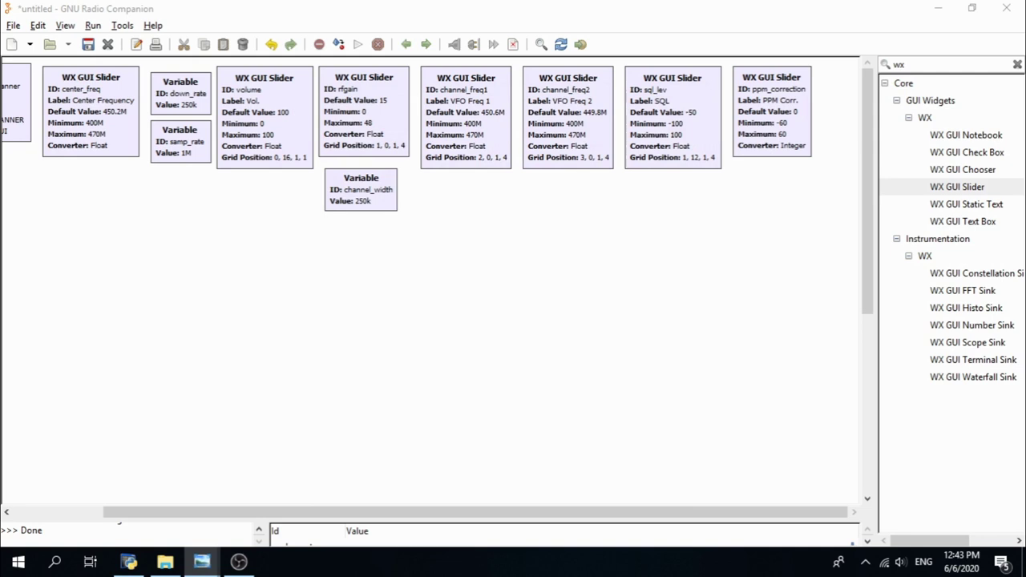
pyautogui.click(923, 66)
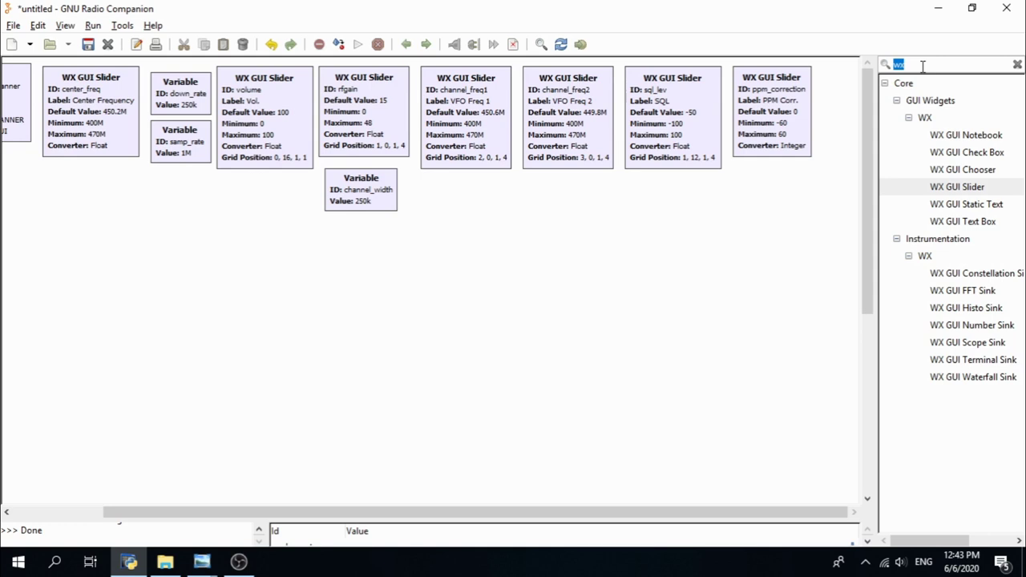
pyautogui.write('osmop')
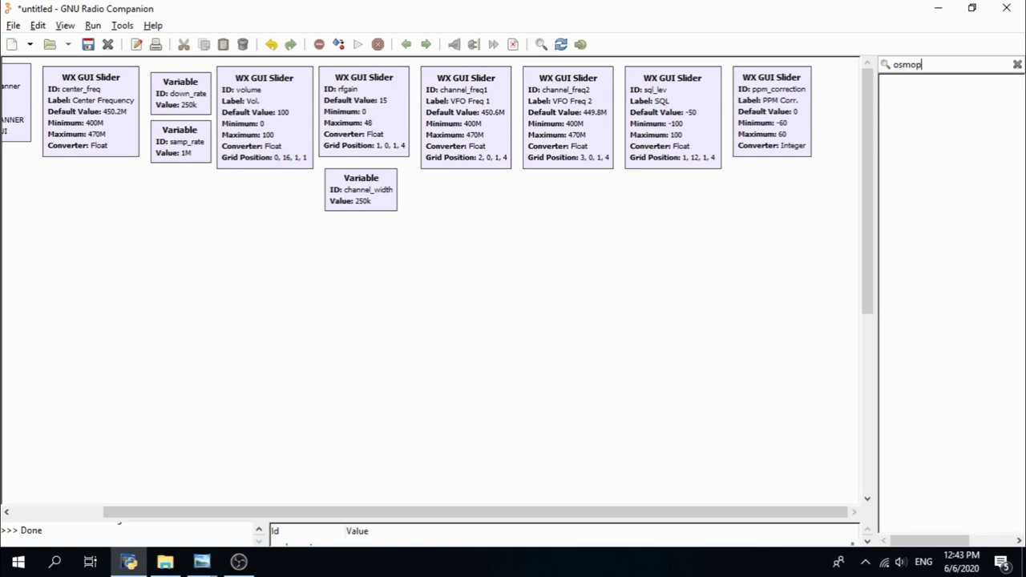
pyautogui.press('BackSpace')
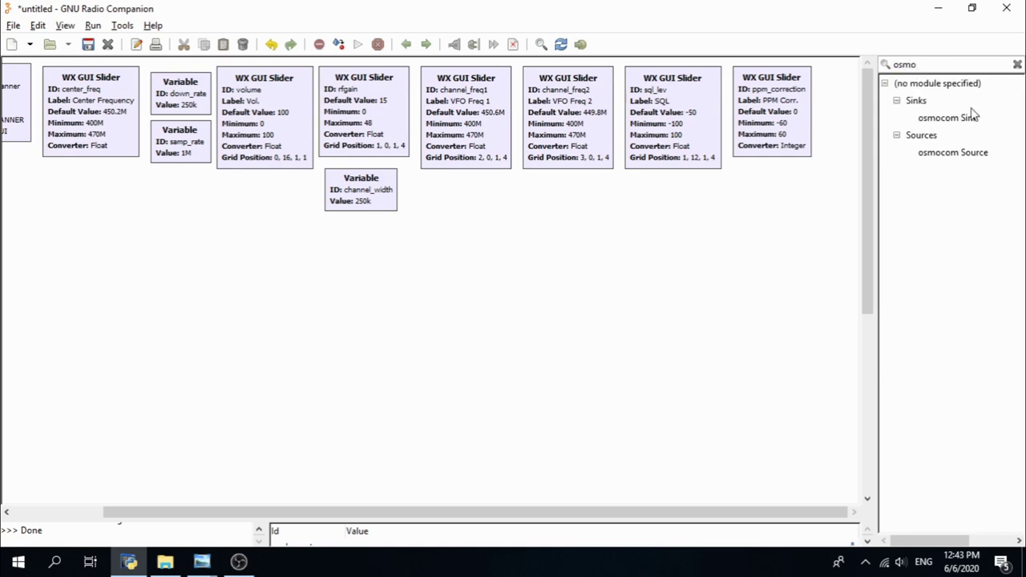
pyautogui.doubleClick(935, 154)
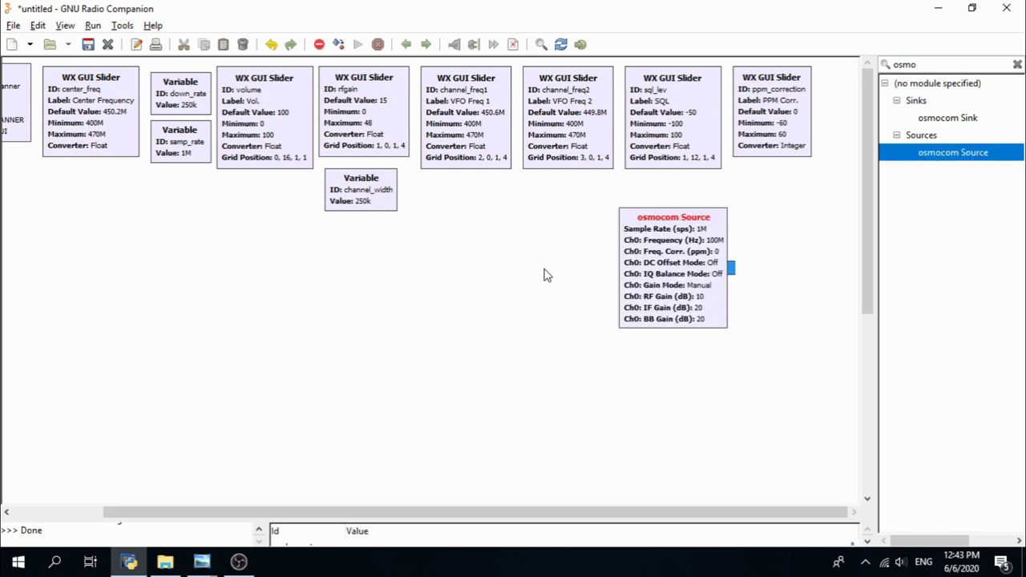
pyautogui.moveTo(620, 269); pyautogui.dragTo(74, 276)
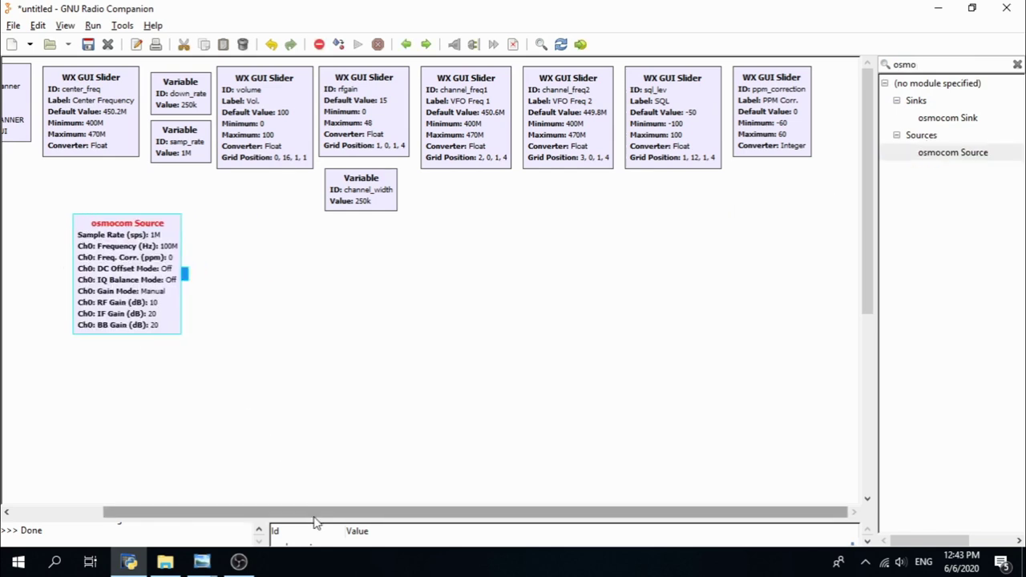
pyautogui.moveTo(314, 513); pyautogui.dragTo(225, 513)
pyautogui.moveTo(234, 265); pyautogui.dragTo(46, 201)
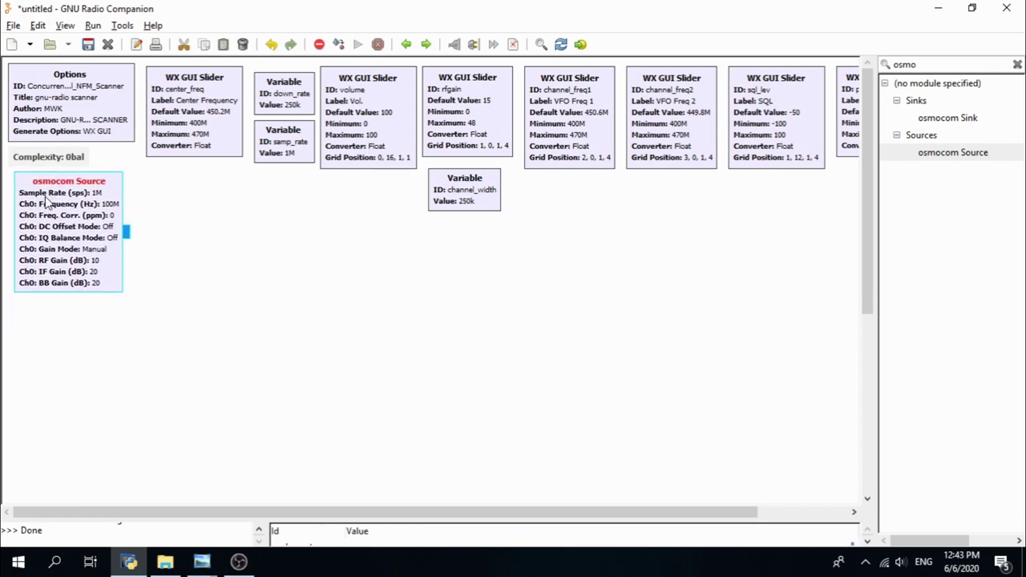
pyautogui.moveTo(42, 197); pyautogui.dragTo(37, 175)
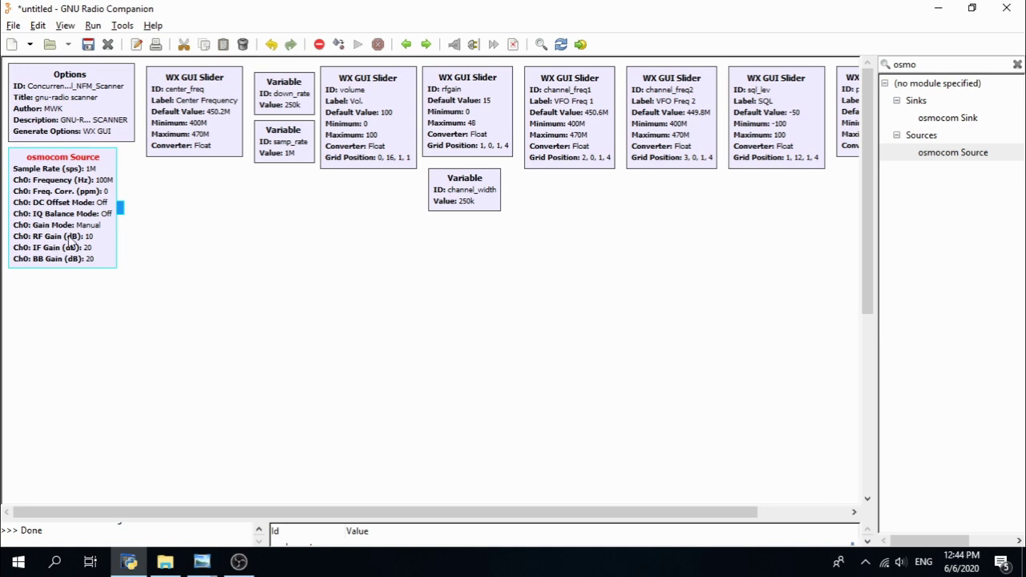
# Step: Open the osmocom Source properties, enlarge the dialog, and set the Ch0 frequency to center_freq
pyautogui.doubleClick(71, 220)
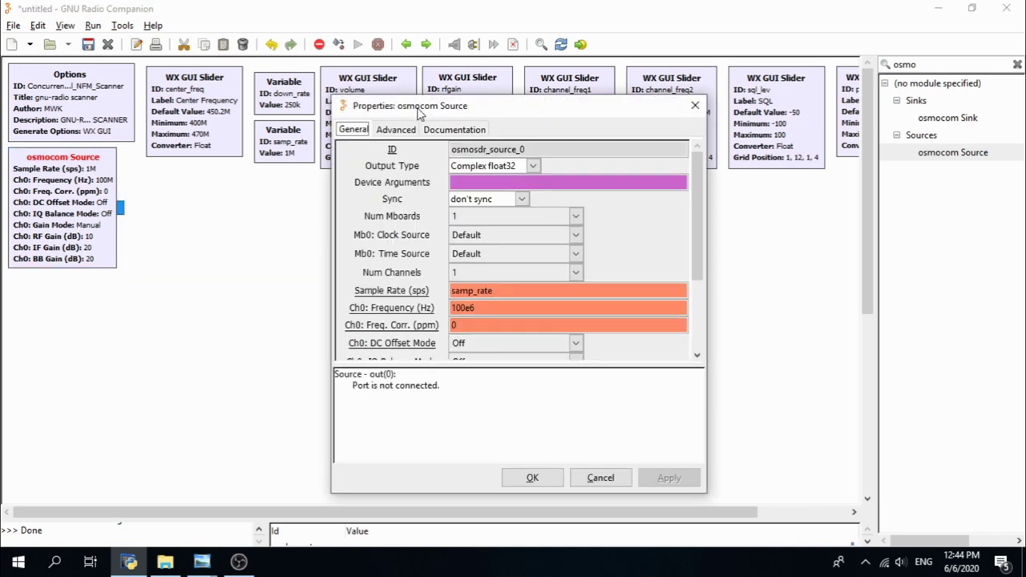
pyautogui.moveTo(419, 105); pyautogui.dragTo(280, 87)
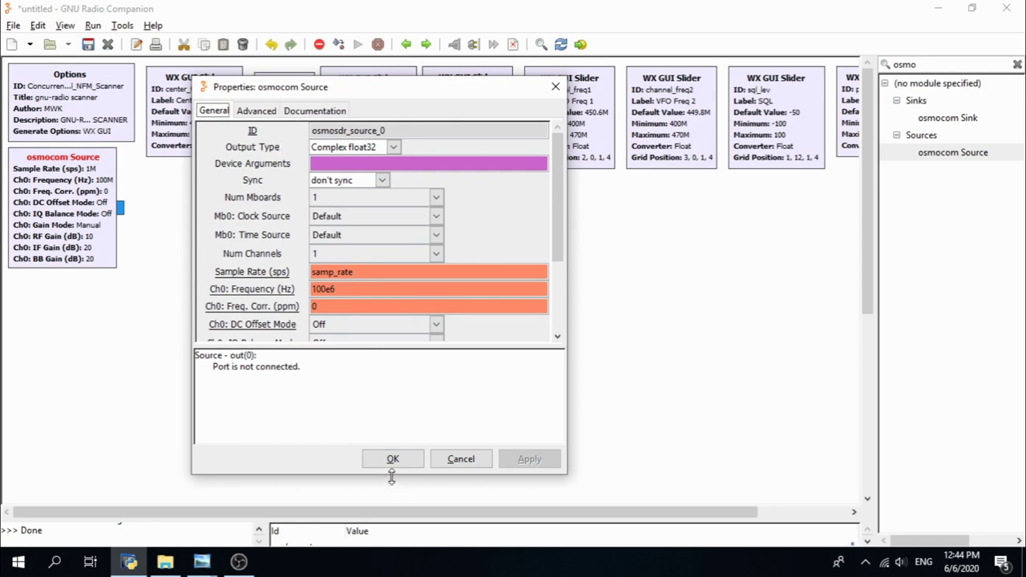
pyautogui.moveTo(391, 477); pyautogui.dragTo(391, 537)
pyautogui.moveTo(341, 79); pyautogui.dragTo(331, 10)
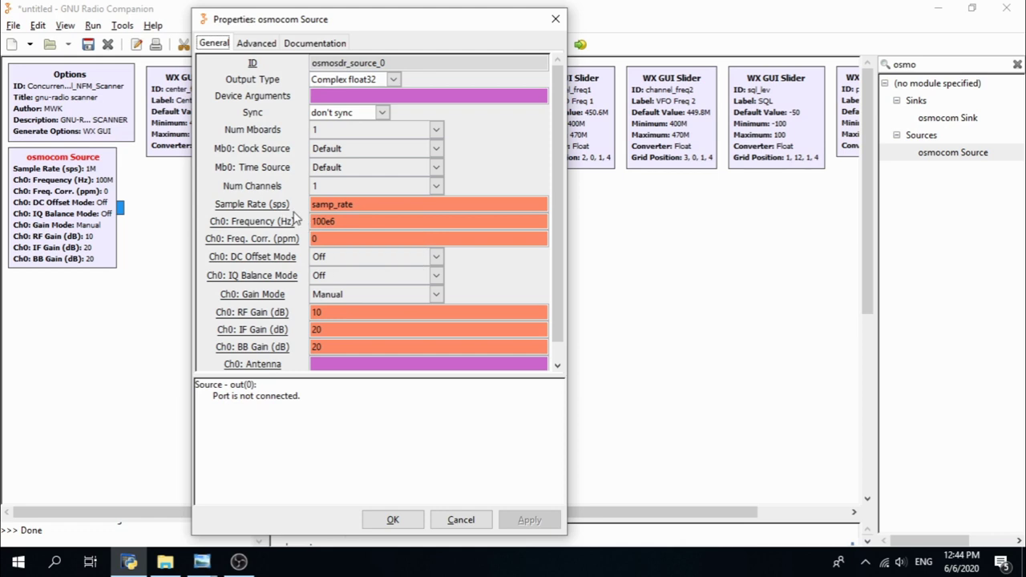
pyautogui.moveTo(361, 204); pyautogui.dragTo(306, 205)
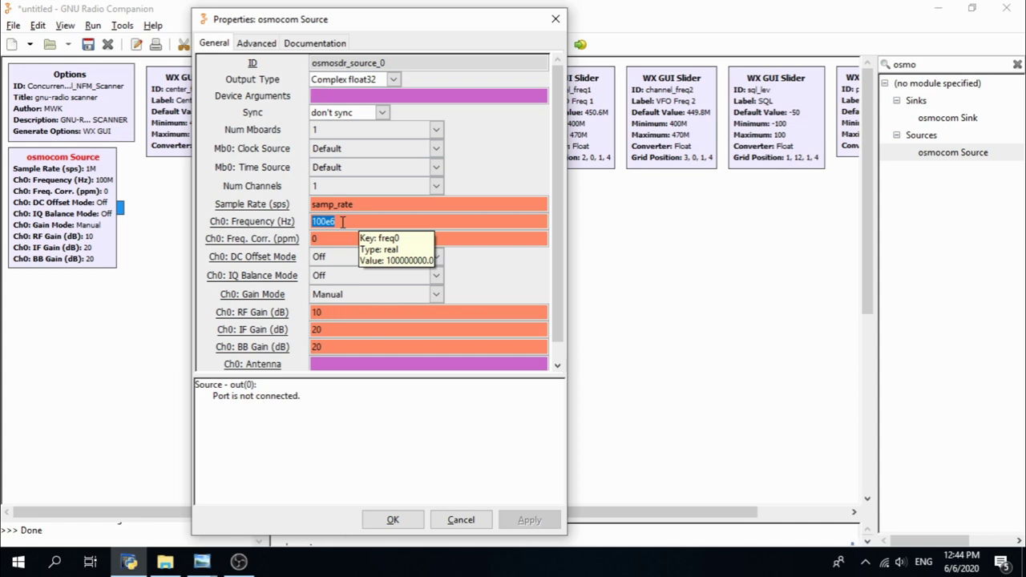
pyautogui.write('ce')
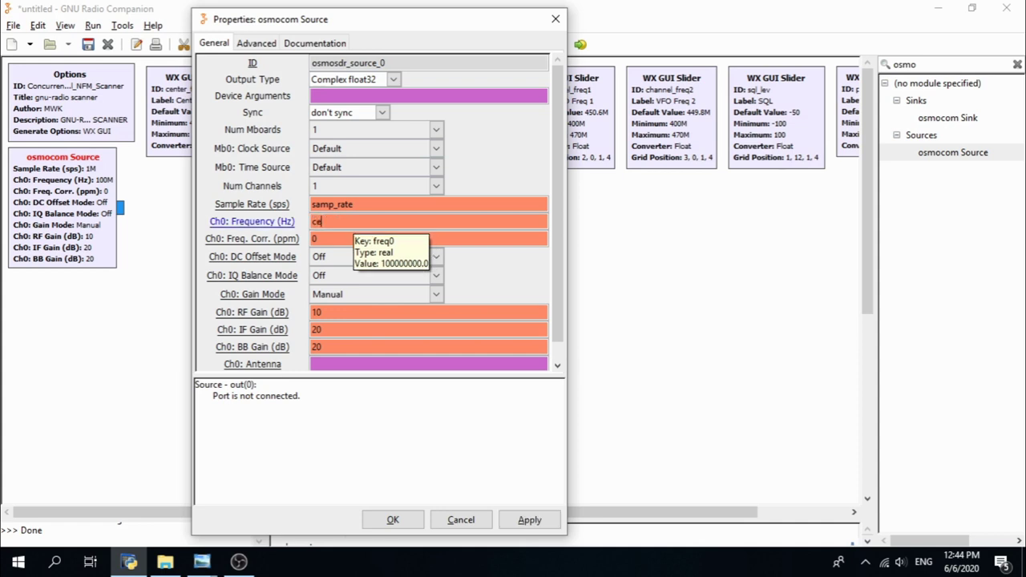
pyautogui.write('nter_')
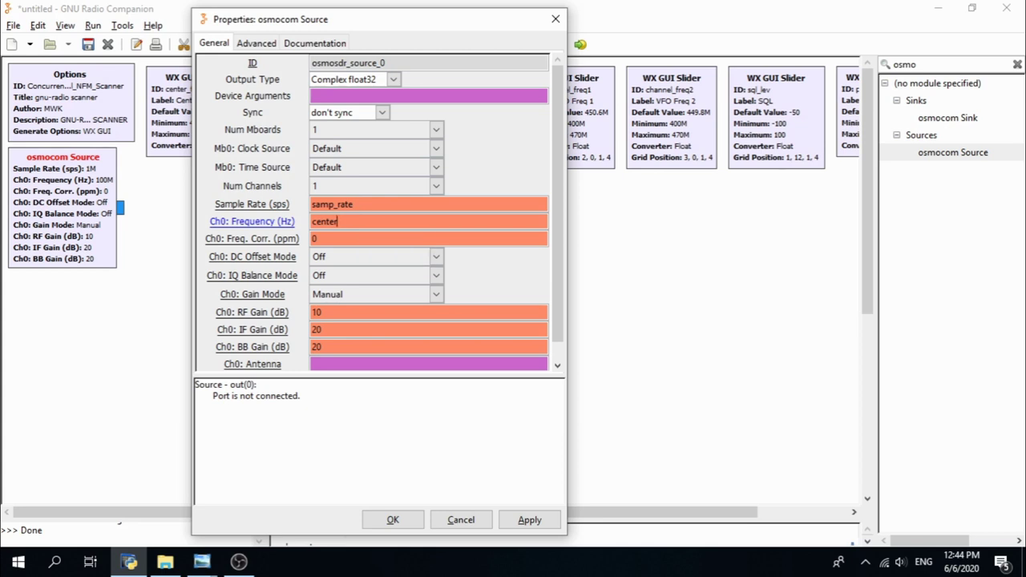
pyautogui.write('freq')
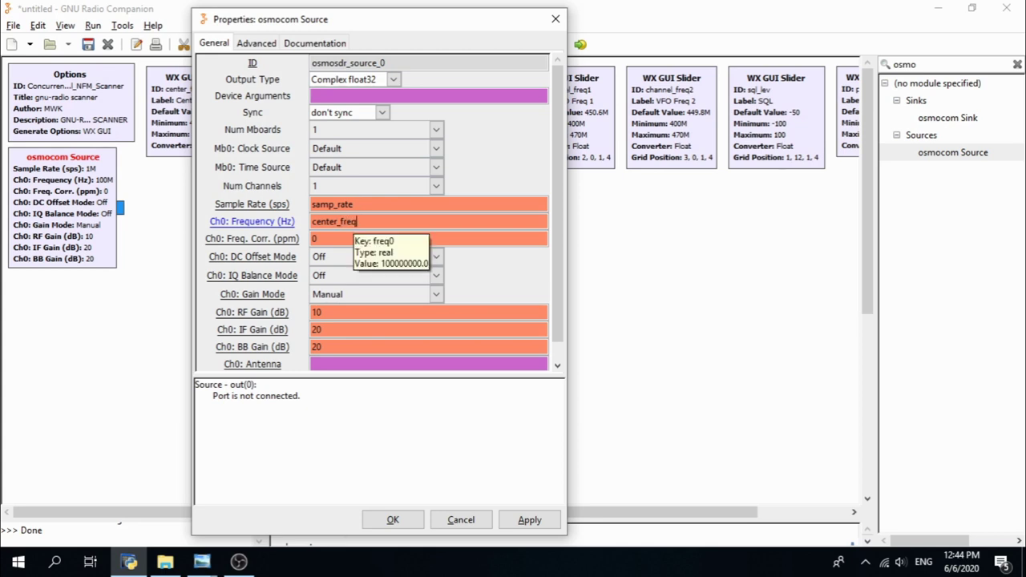
# Step: Set the osmocom Source's Ch0 frequency correction to ppm_correction and its RF gain to rfgain, and accept the properties
pyautogui.doubleClick(338, 239)
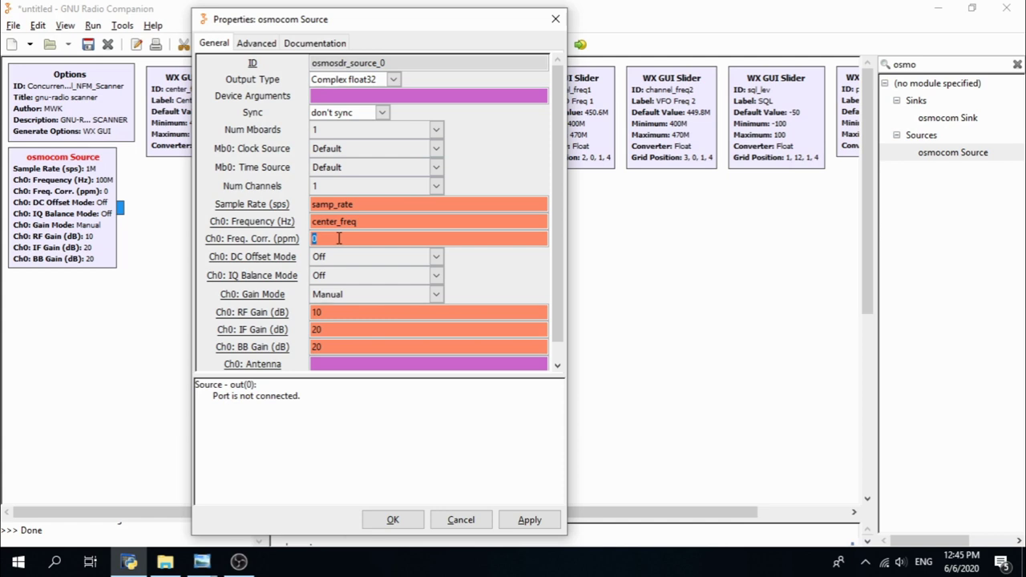
pyautogui.write('ppm')
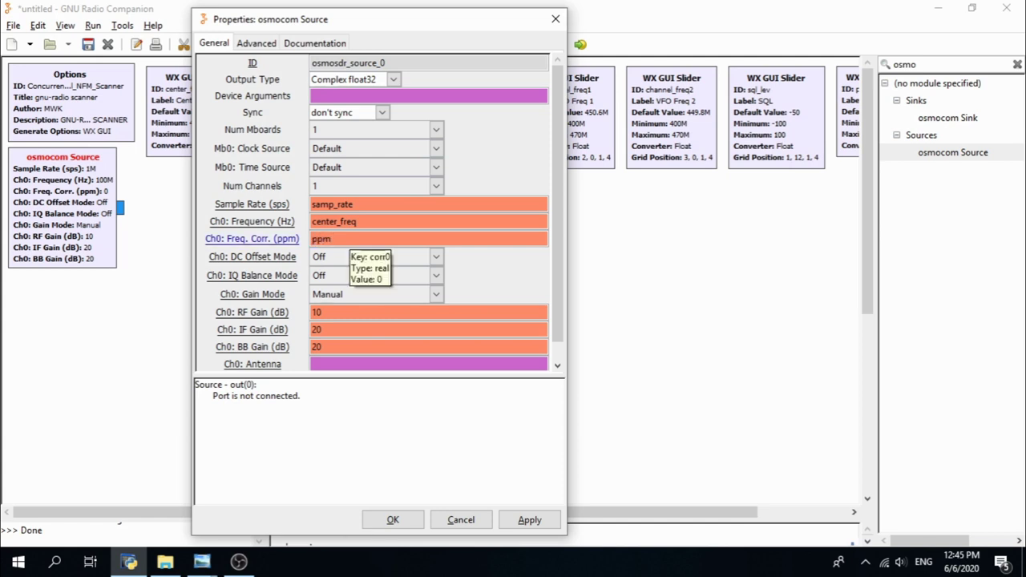
pyautogui.write('_correction')
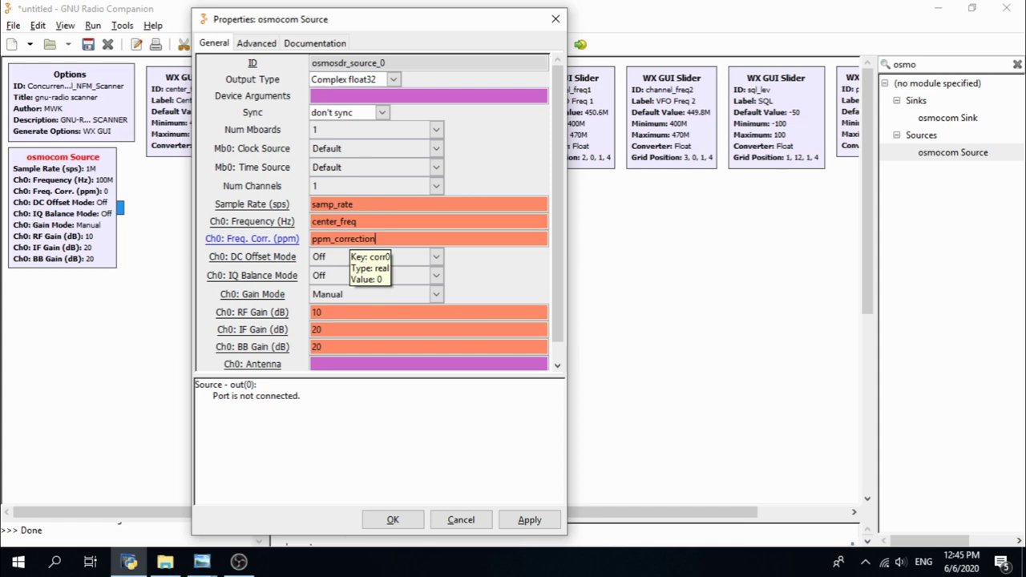
pyautogui.doubleClick(329, 315)
pyautogui.write('rfgainm')
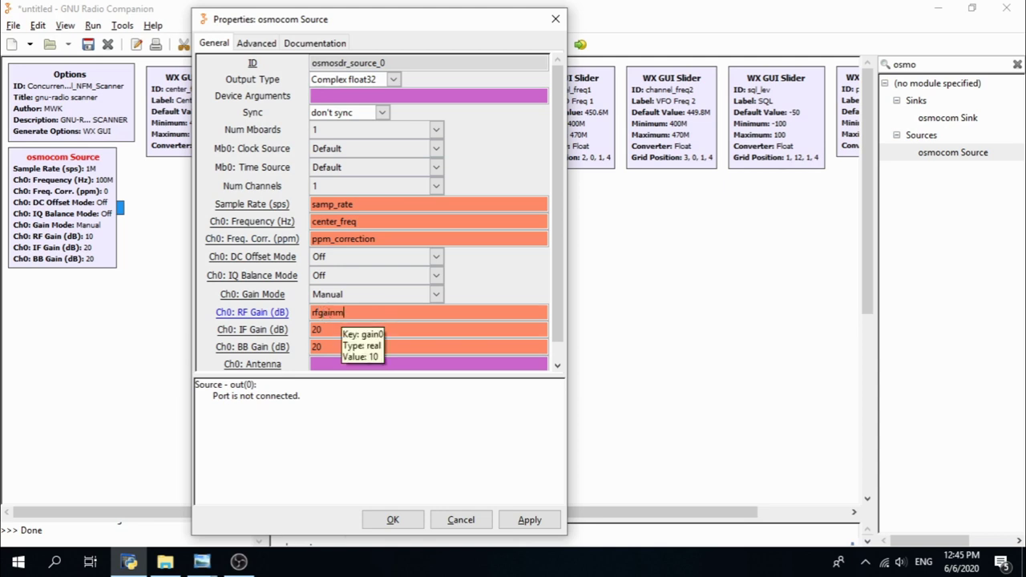
pyautogui.press('BackSpace')
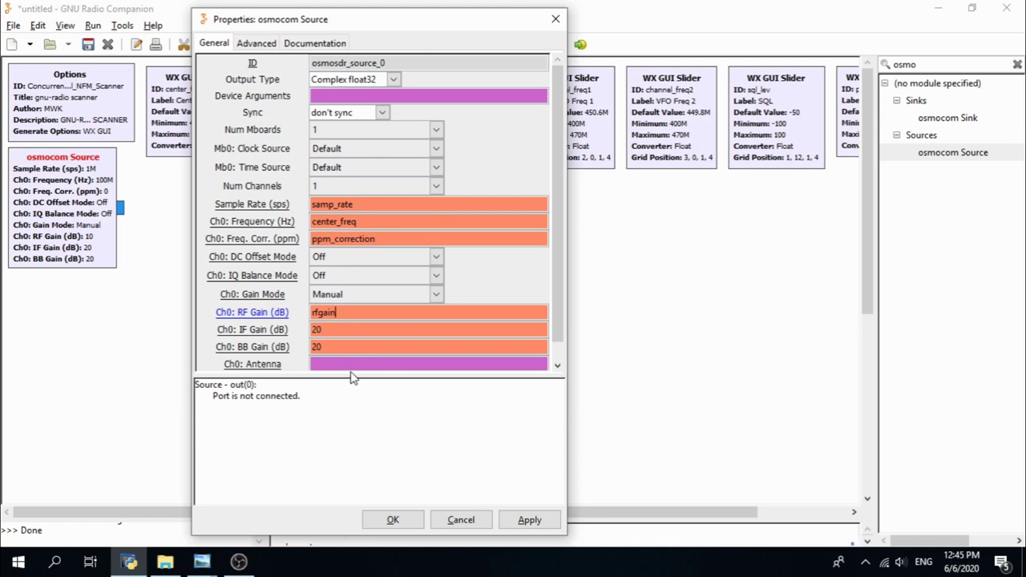
pyautogui.click(393, 520)
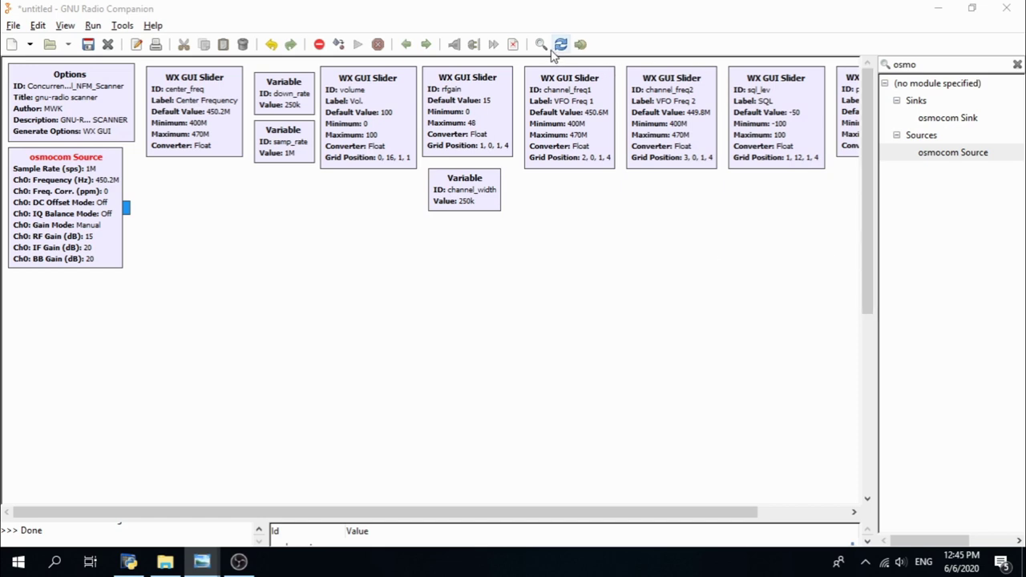
# Step: Add a WX GUI FFT Sink from the block library beneath the osmocom Source and connect the source's output to its input
pyautogui.click(948, 63)
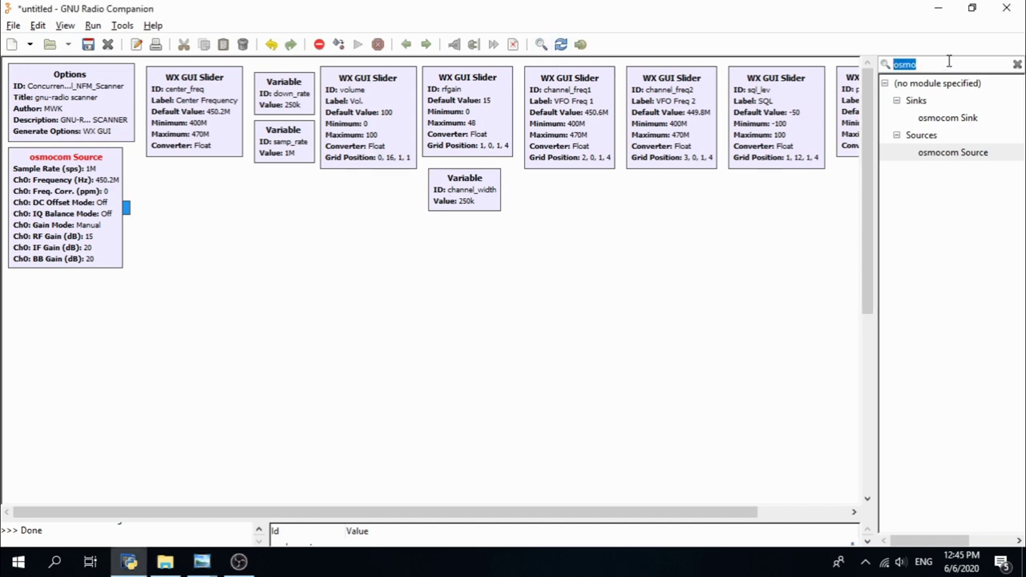
pyautogui.write('wx gui')
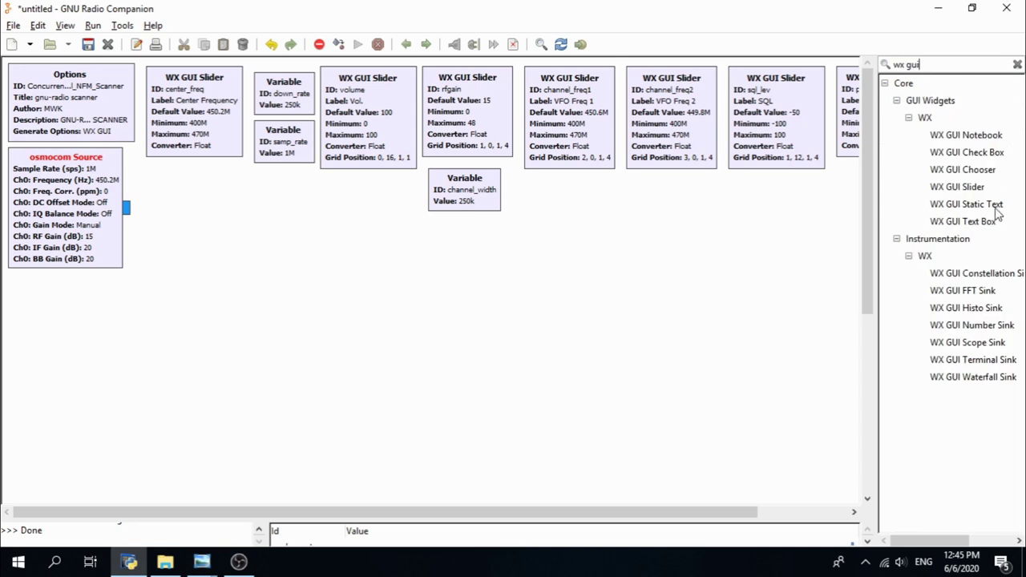
pyautogui.doubleClick(946, 291)
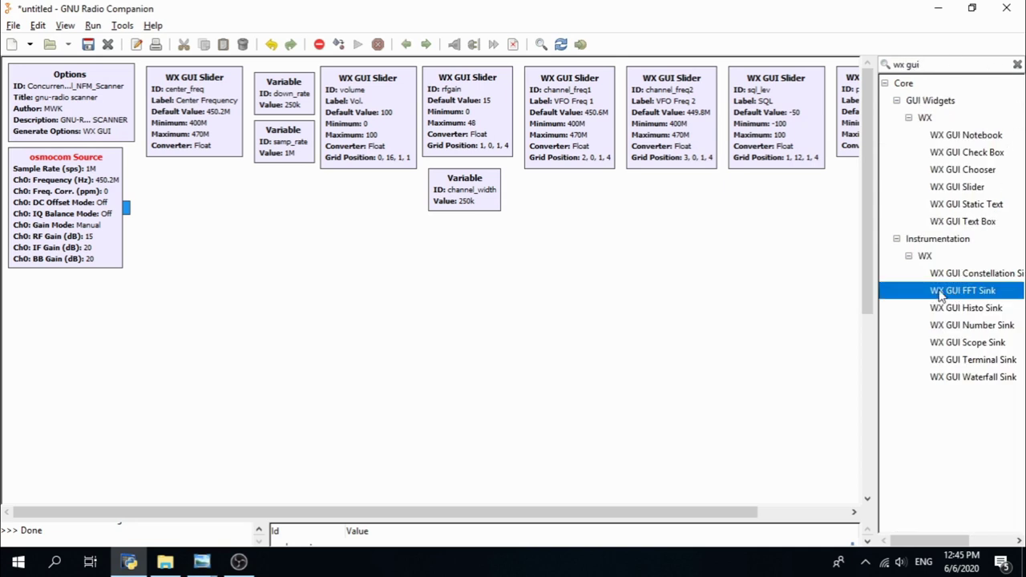
pyautogui.moveTo(452, 251); pyautogui.dragTo(11, 359)
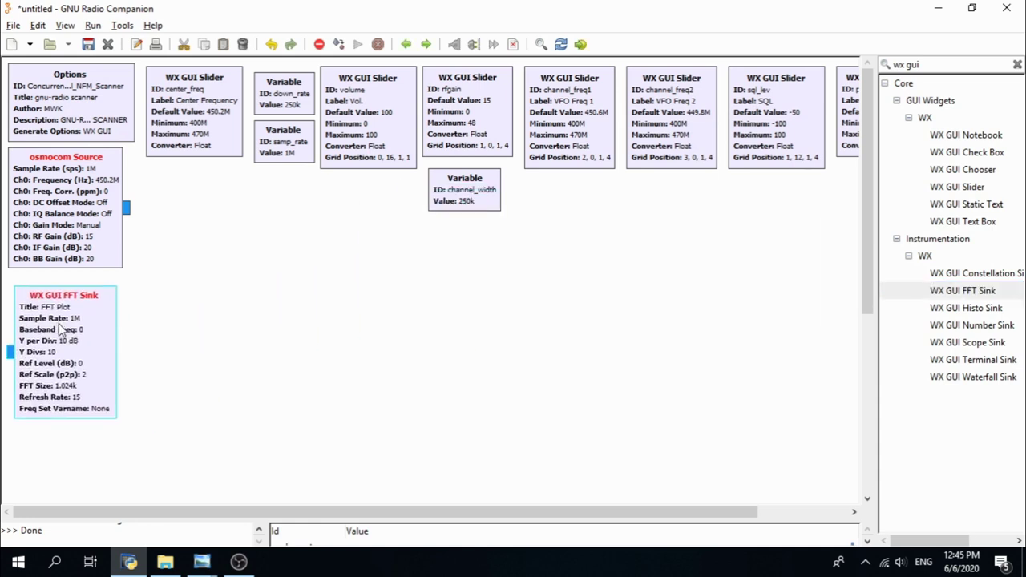
pyautogui.moveTo(60, 329); pyautogui.dragTo(80, 357)
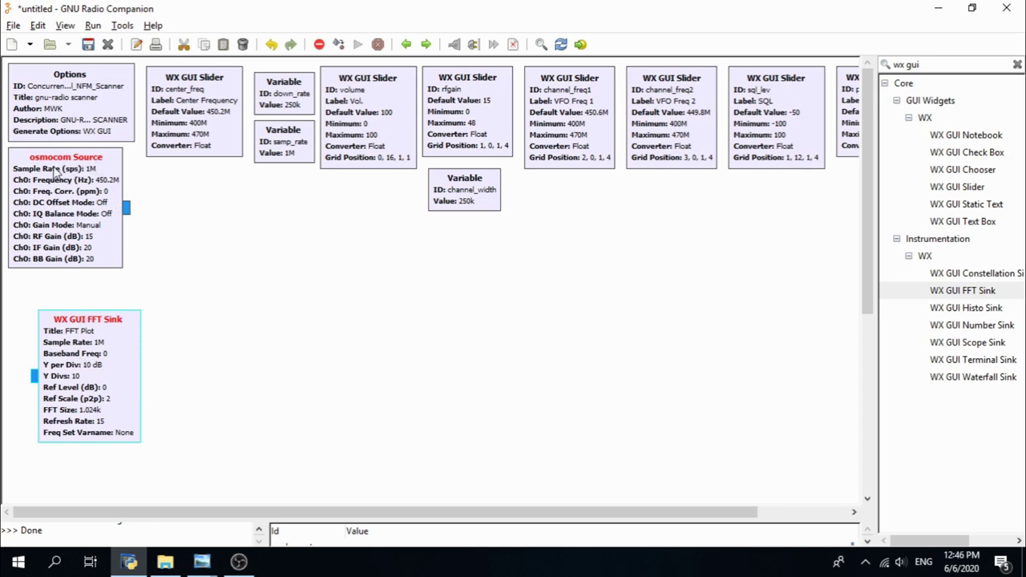
pyautogui.click(131, 213)
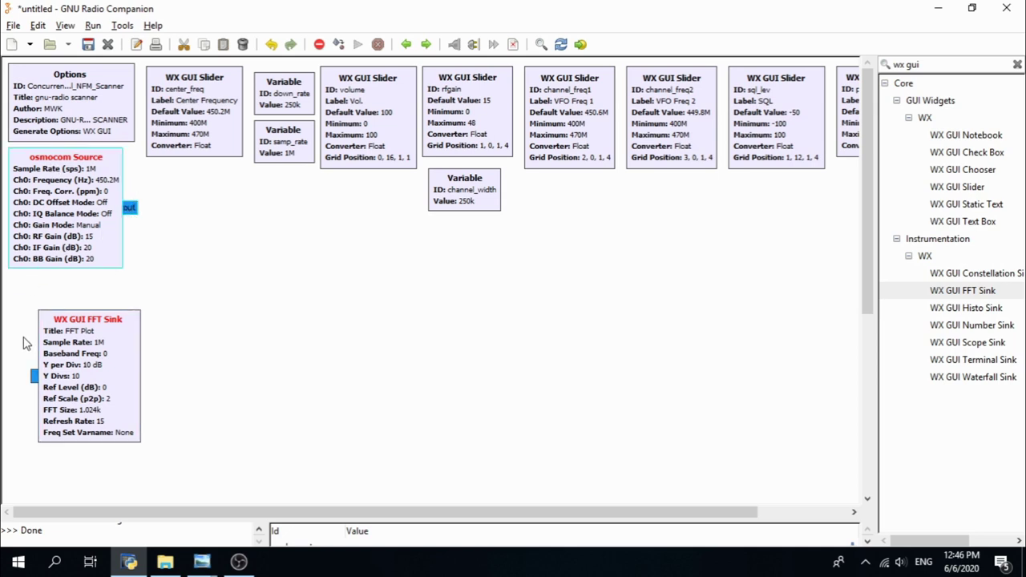
pyautogui.click(30, 377)
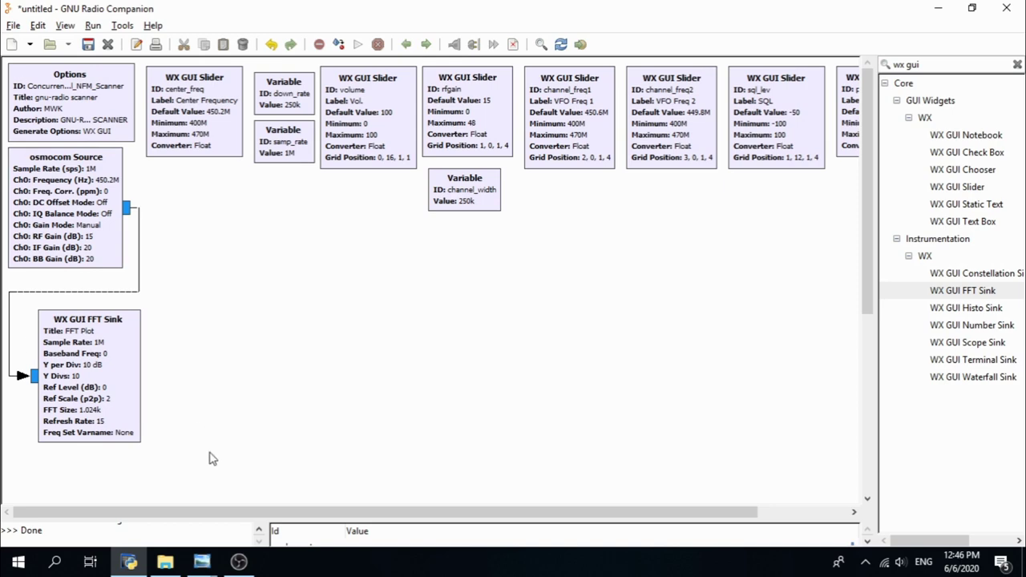
# Step: In the WX GUI FFT Sink properties, set the baseband frequency to center_freq and turn Average on
pyautogui.doubleClick(89, 374)
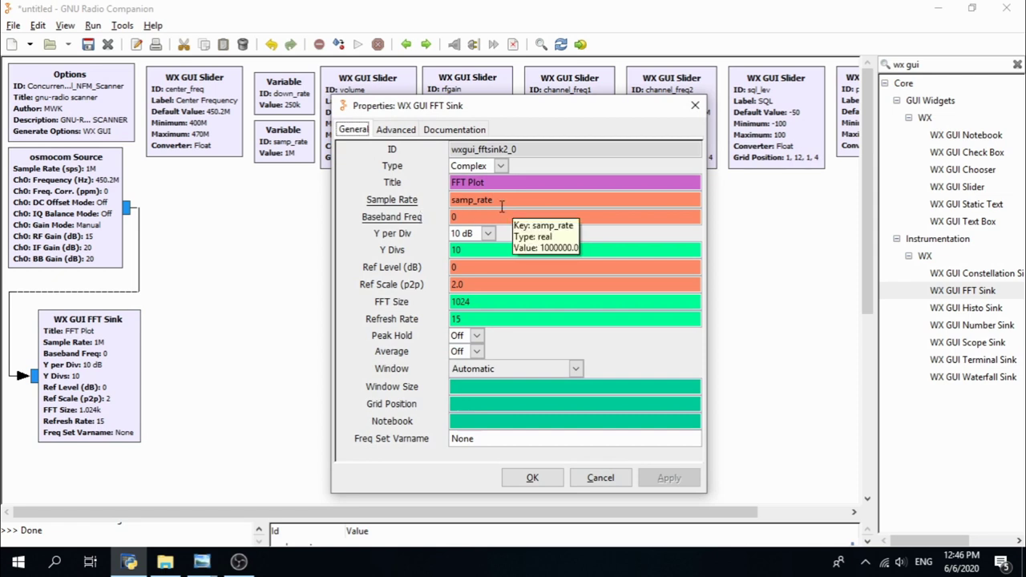
pyautogui.doubleClick(463, 217)
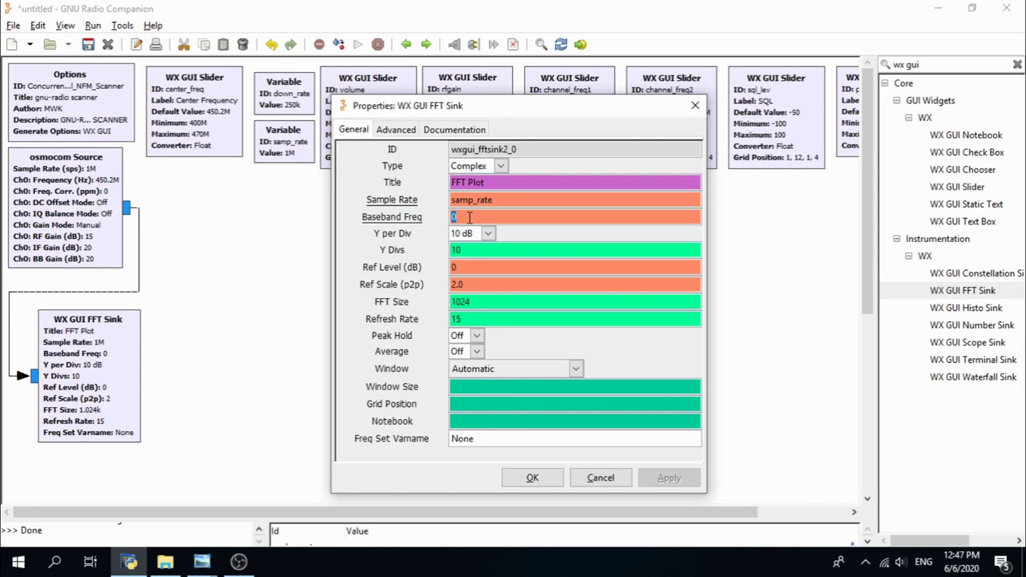
pyautogui.write('center')
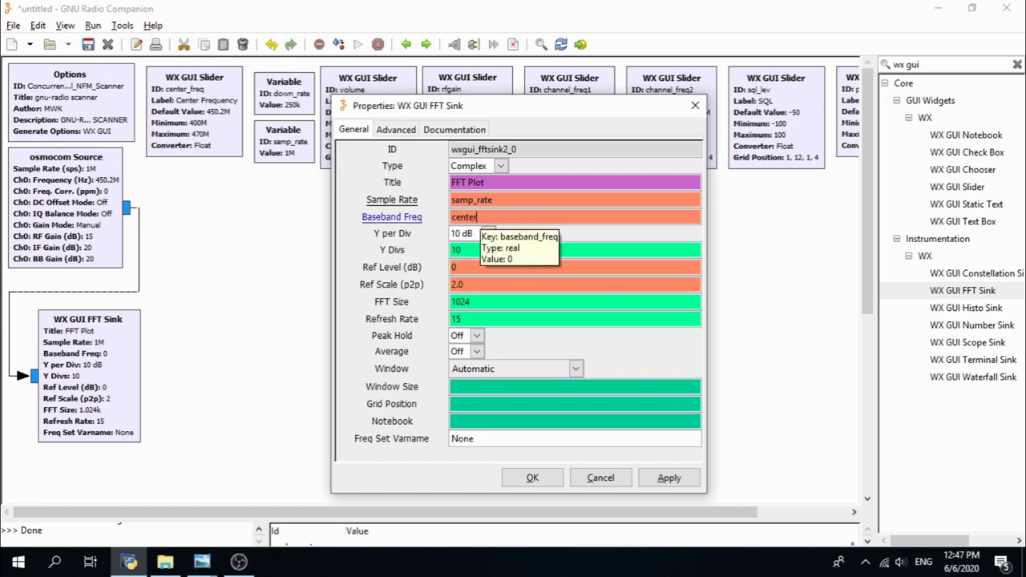
pyautogui.write('_freq')
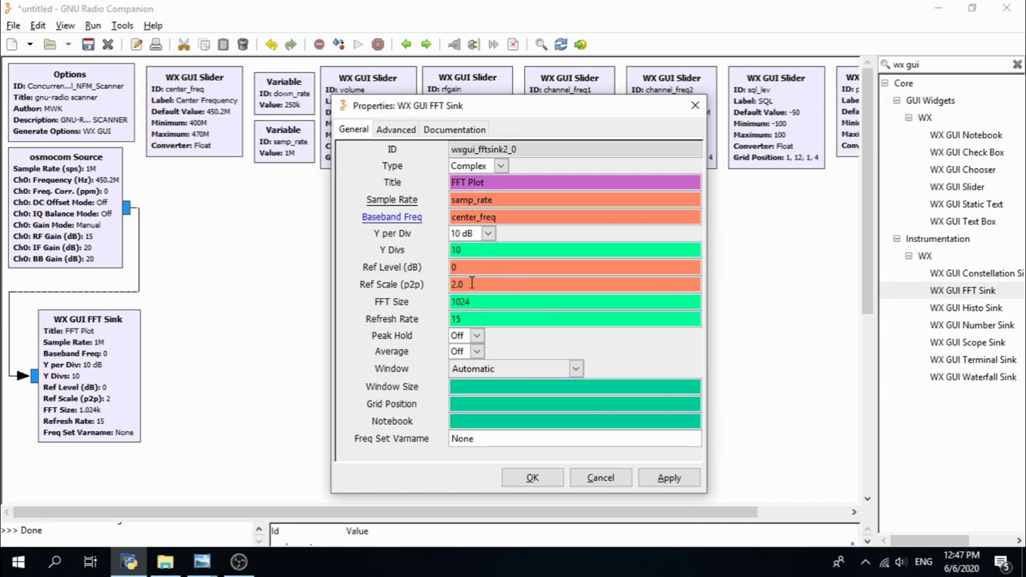
pyautogui.click(477, 356)
pyautogui.click(467, 369)
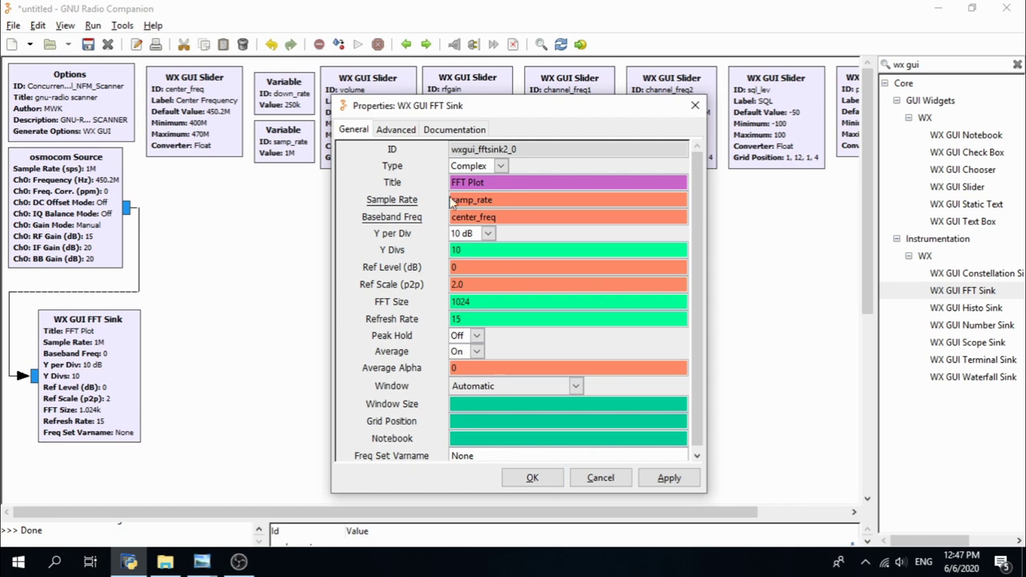
# Step: Set the FFT Sink's title to "MWK Scanner Spectrum" and accept its properties
pyautogui.moveTo(492, 182); pyautogui.dragTo(438, 183)
pyautogui.write('MWK sca')
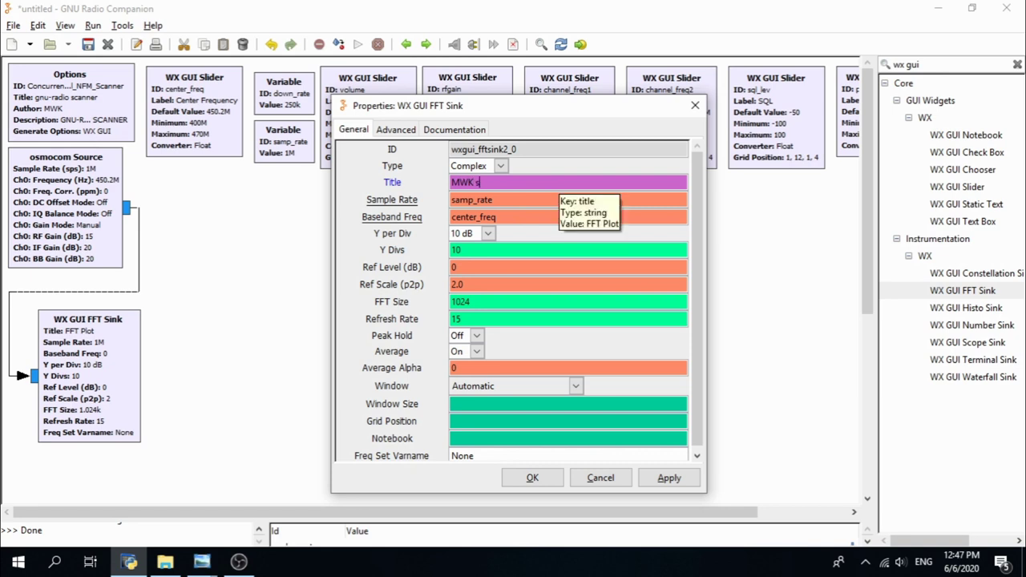
pyautogui.press('BackSpace')
pyautogui.press('BackSpace')
pyautogui.press('BackSpace')
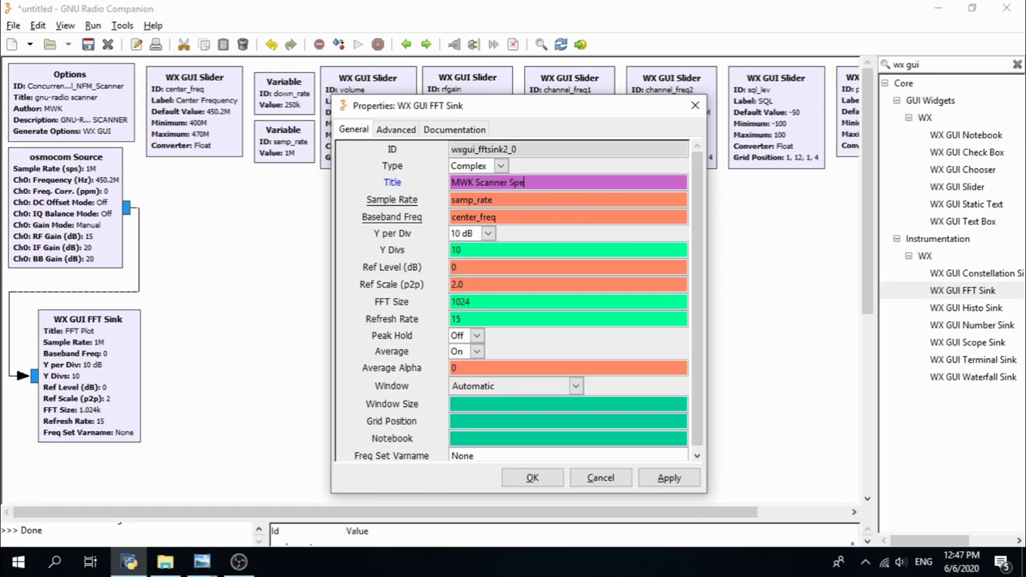
pyautogui.write('Spectrum')
pyautogui.click(532, 478)
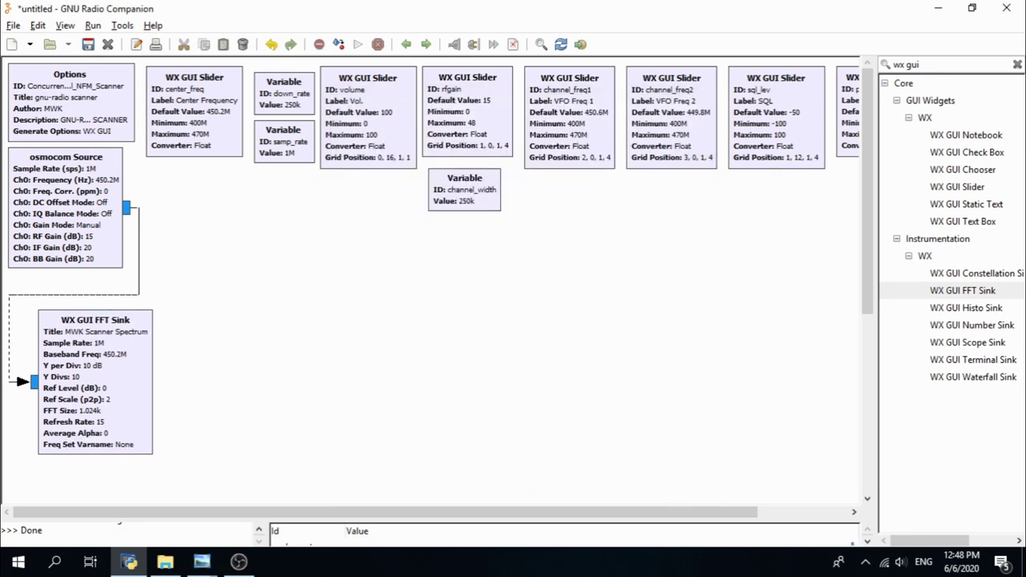
# Step: Find the Multiply block in the block library, add it and place it beside the WX GUI FFT Sink
pyautogui.hotkey('alt', 'Tab')
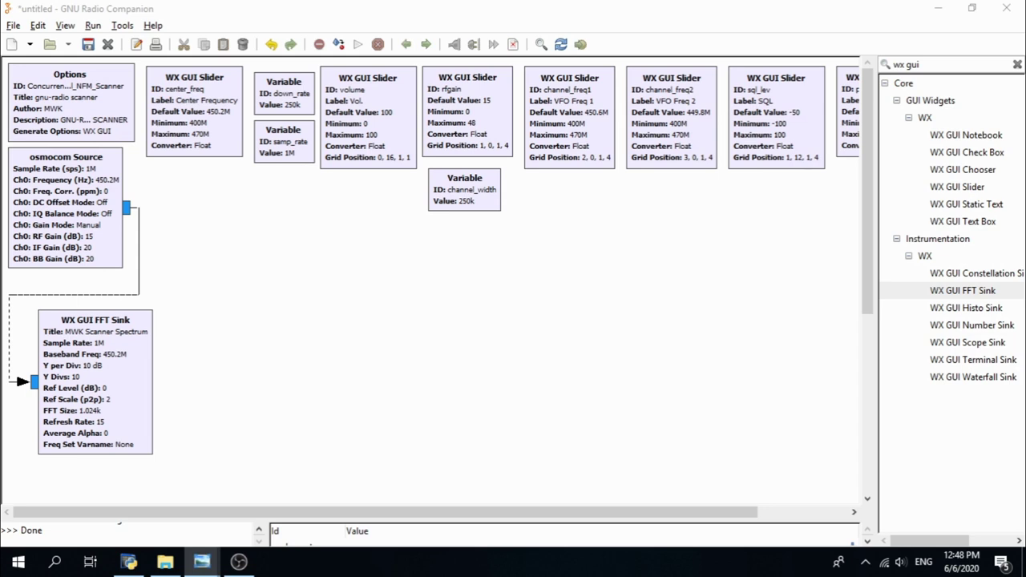
pyautogui.tripleClick(928, 66)
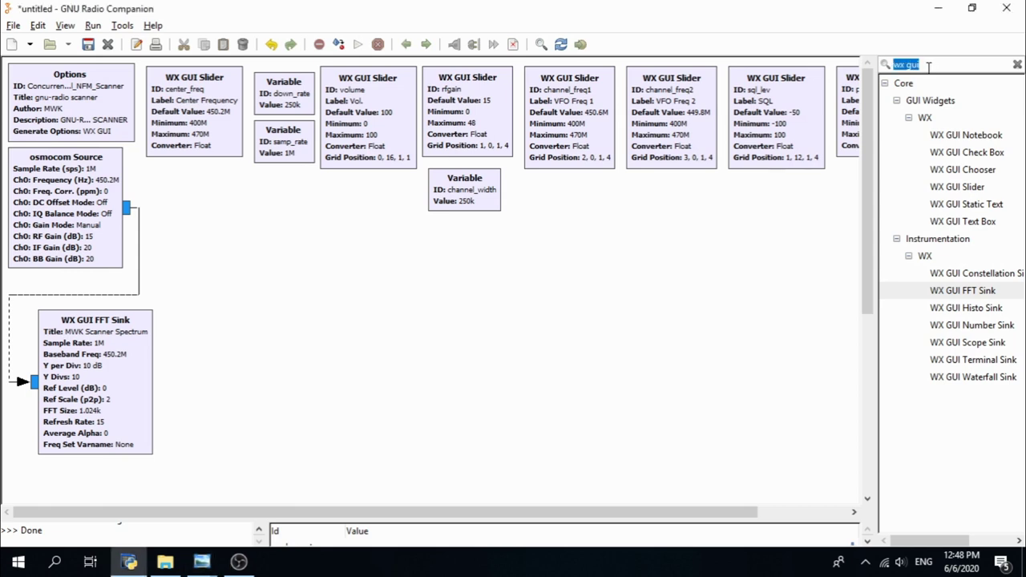
pyautogui.write('mult')
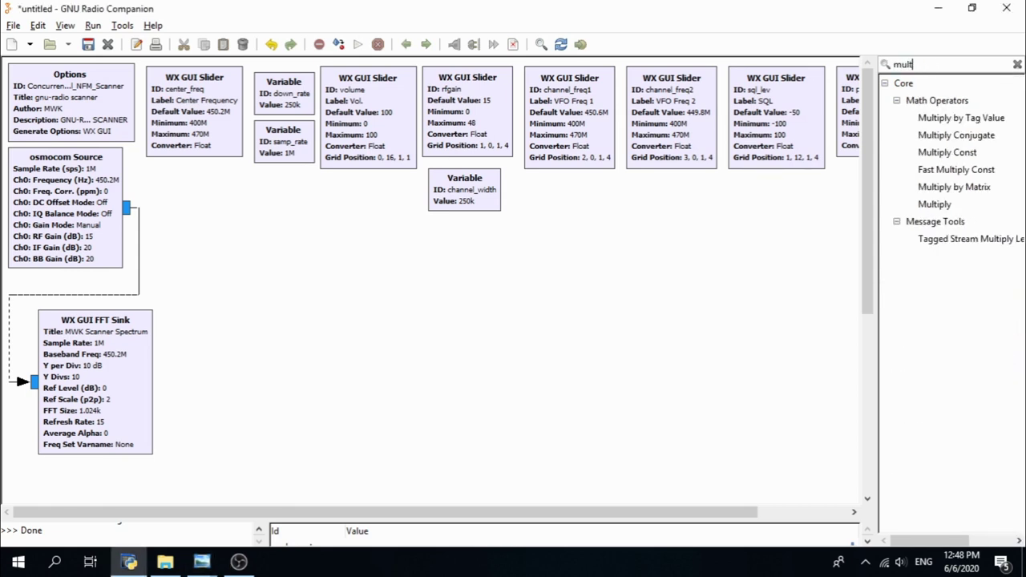
pyautogui.doubleClick(955, 206)
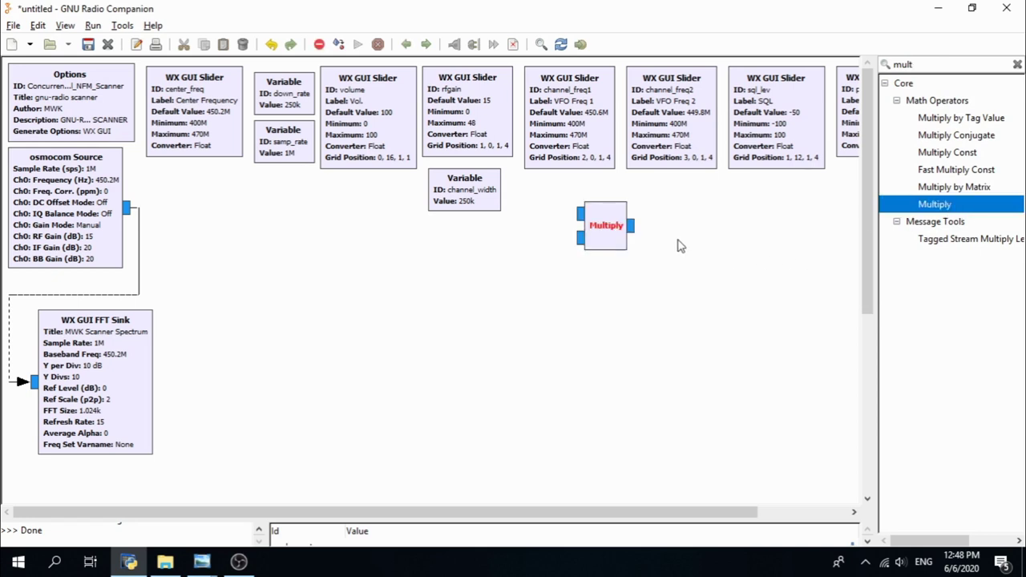
pyautogui.moveTo(594, 233); pyautogui.dragTo(247, 317)
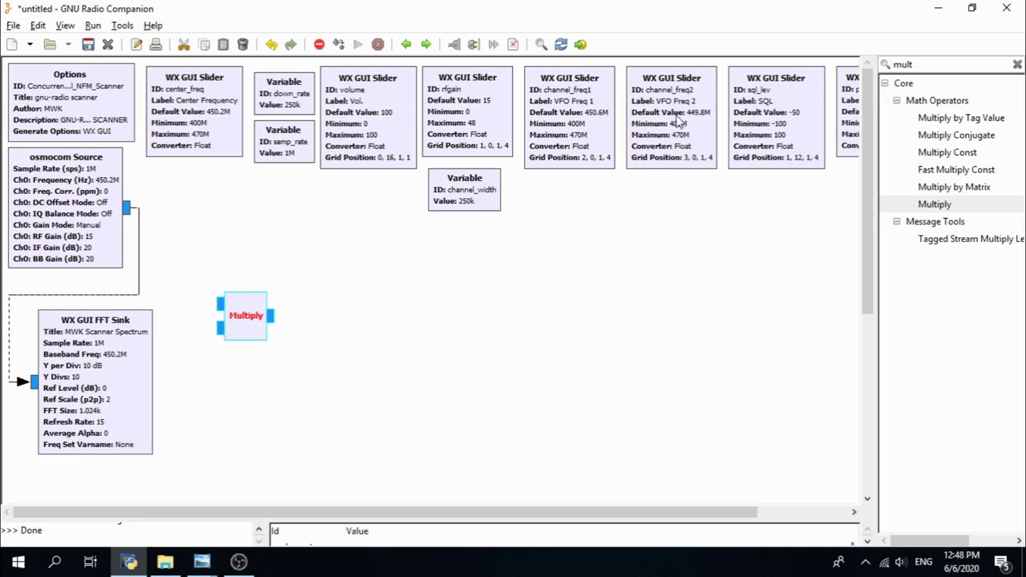
pyautogui.click(565, 130)
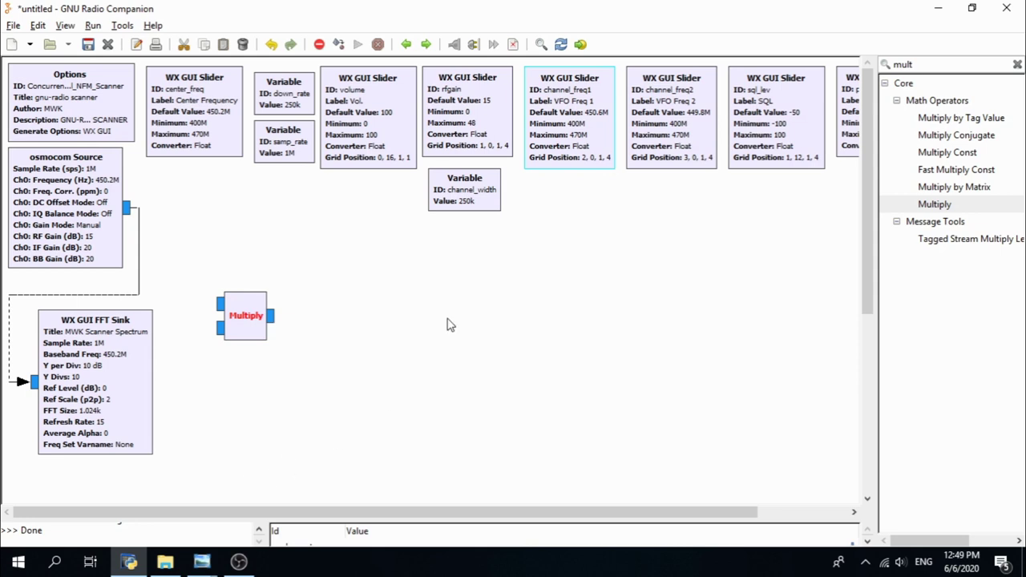
pyautogui.click(662, 119)
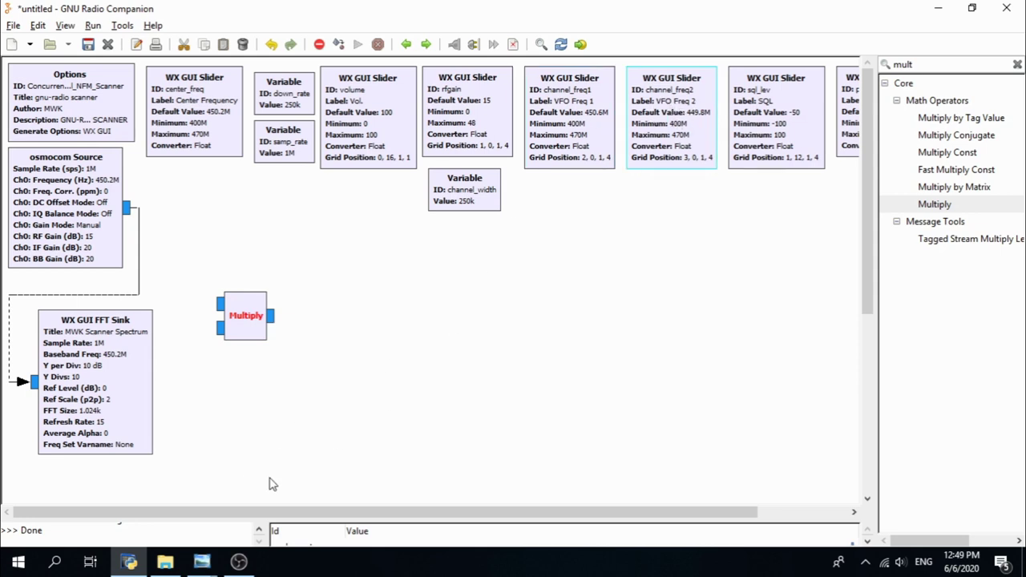
# Step: Move the Multiply block up level with the osmocom Source's output, then review and accept its properties
pyautogui.moveTo(248, 323); pyautogui.dragTo(252, 303)
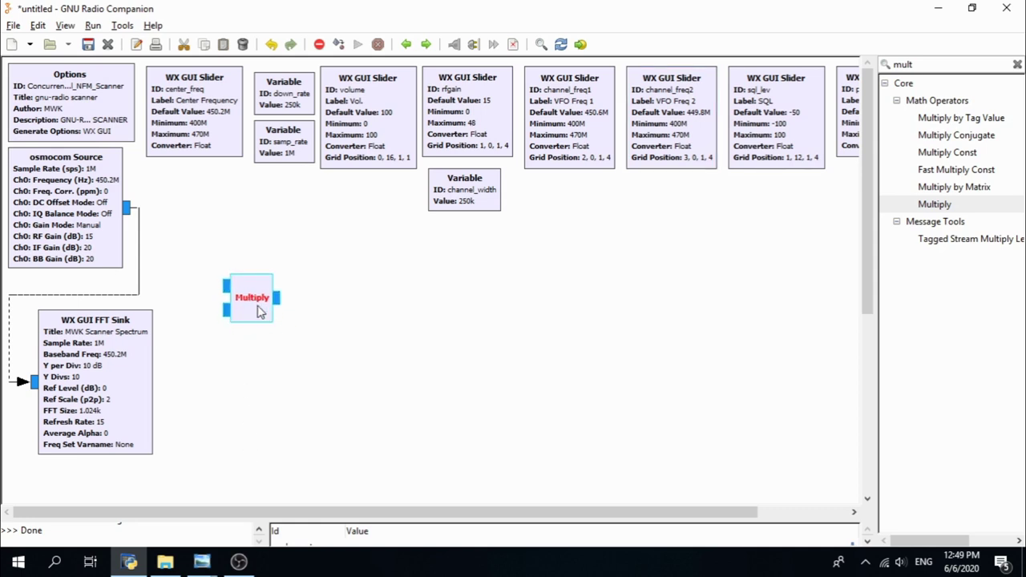
pyautogui.moveTo(261, 309); pyautogui.dragTo(250, 214)
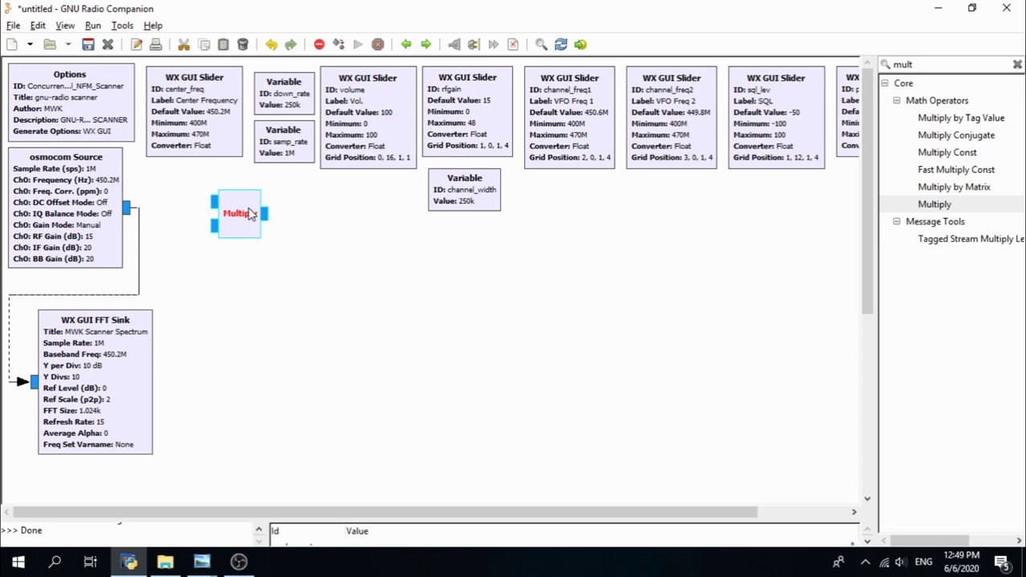
pyautogui.moveTo(248, 218); pyautogui.dragTo(245, 215)
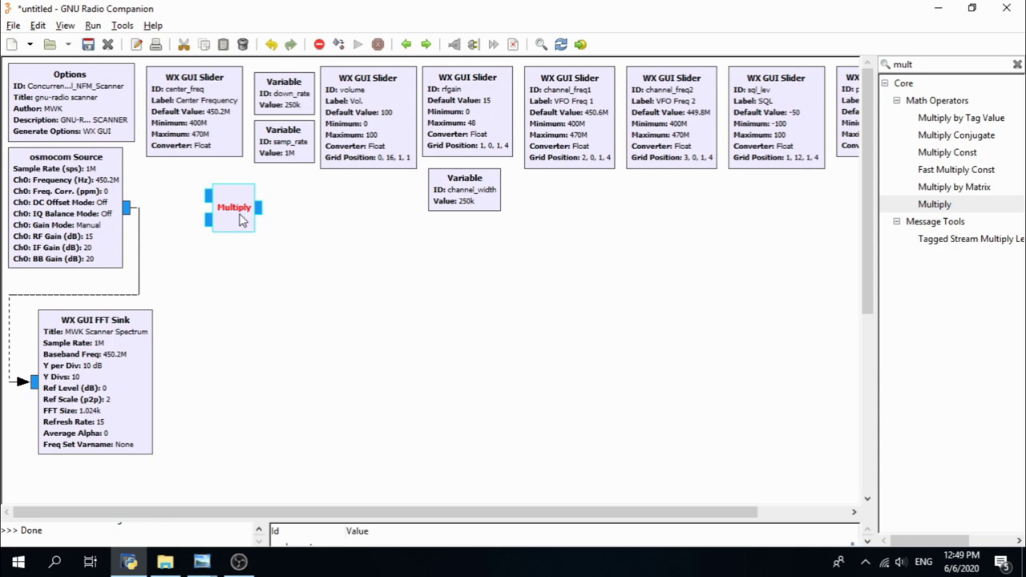
pyautogui.doubleClick(241, 220)
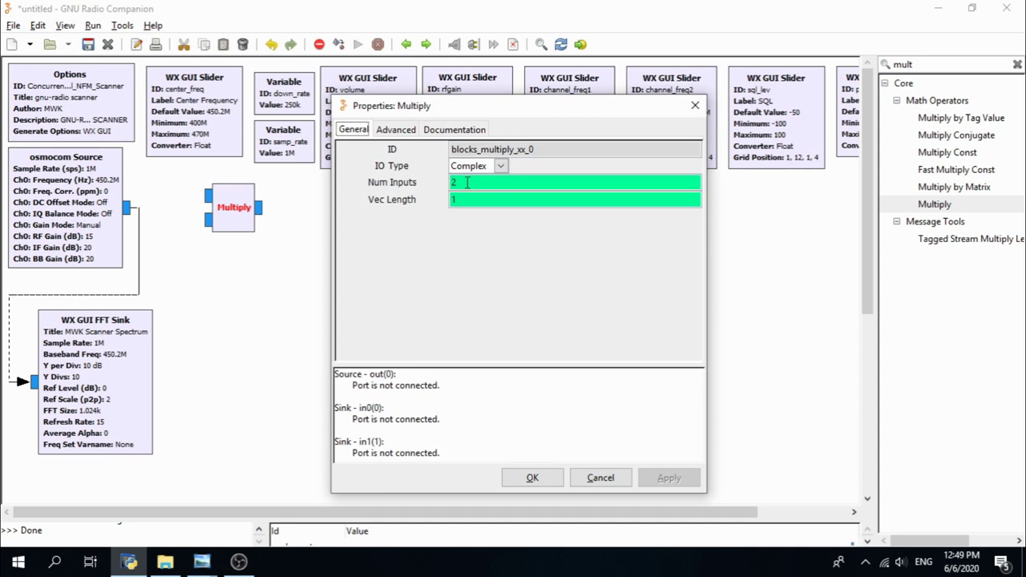
pyautogui.click(532, 478)
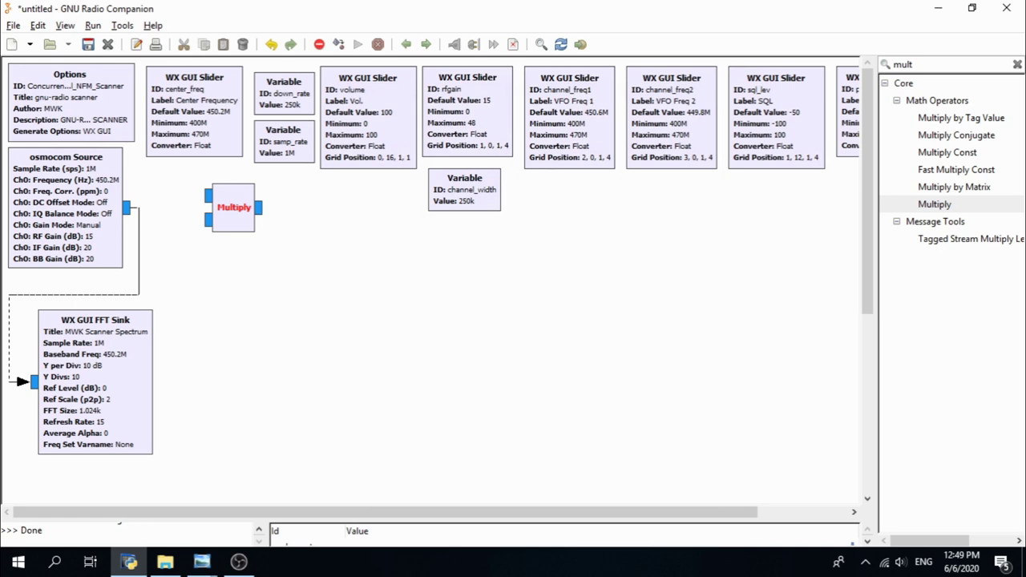
# Step: Find the Signal Source in the block library, add it and place it directly beneath the Multiply block
pyautogui.hotkey('alt', 'Tab')
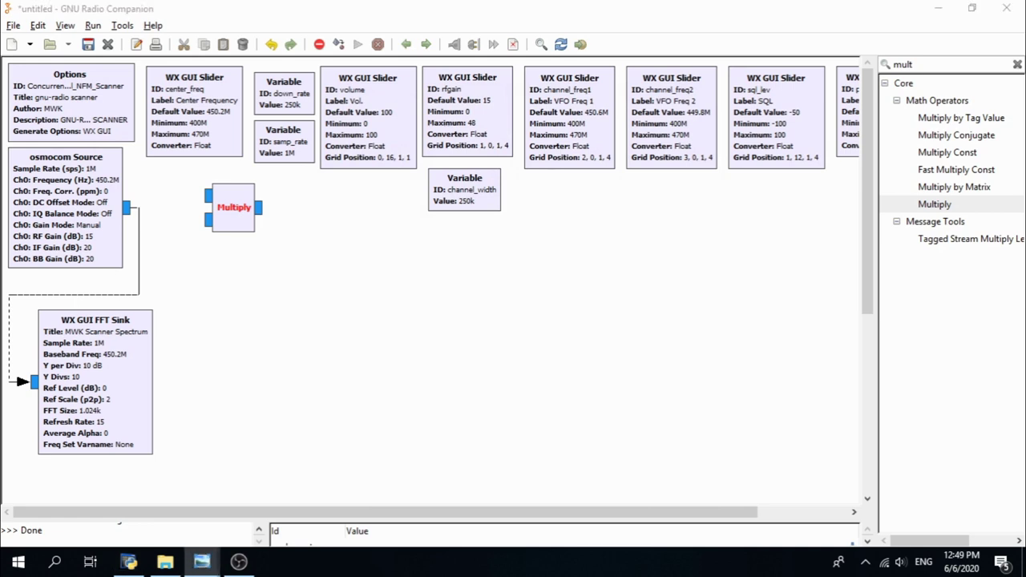
pyautogui.doubleClick(921, 65)
pyautogui.write('signal')
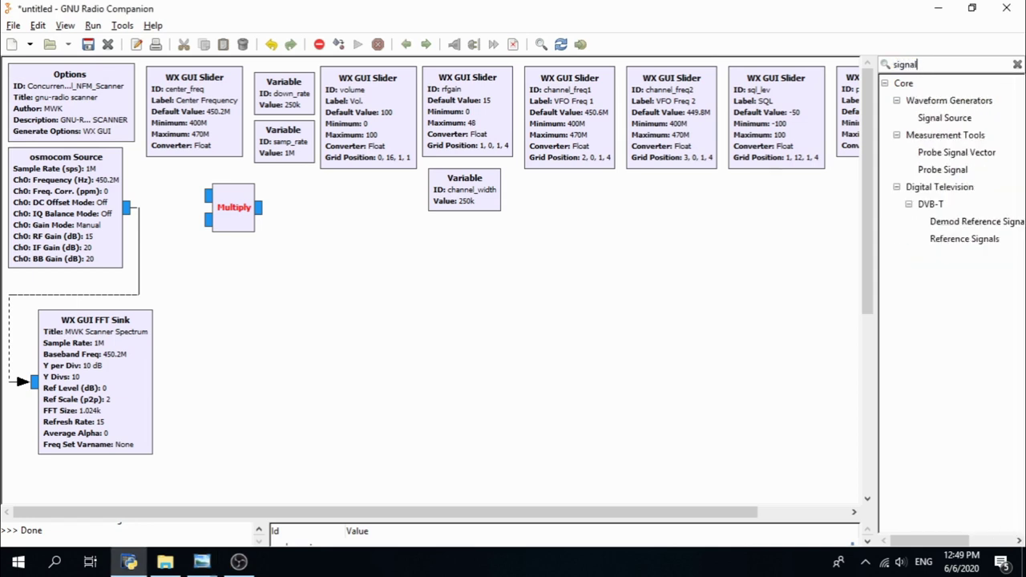
pyautogui.doubleClick(927, 120)
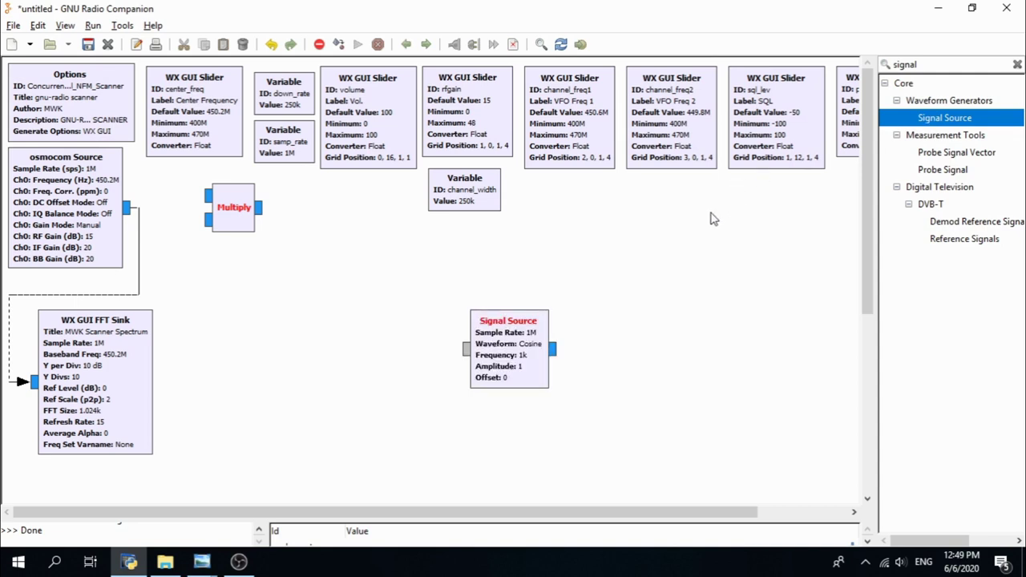
pyautogui.moveTo(499, 350); pyautogui.dragTo(252, 291)
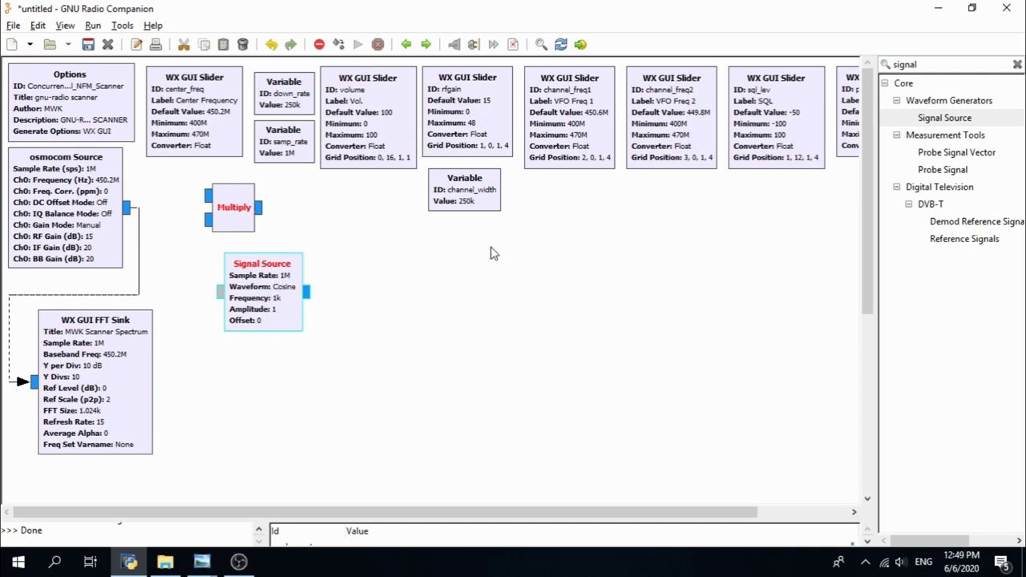
pyautogui.click(583, 107)
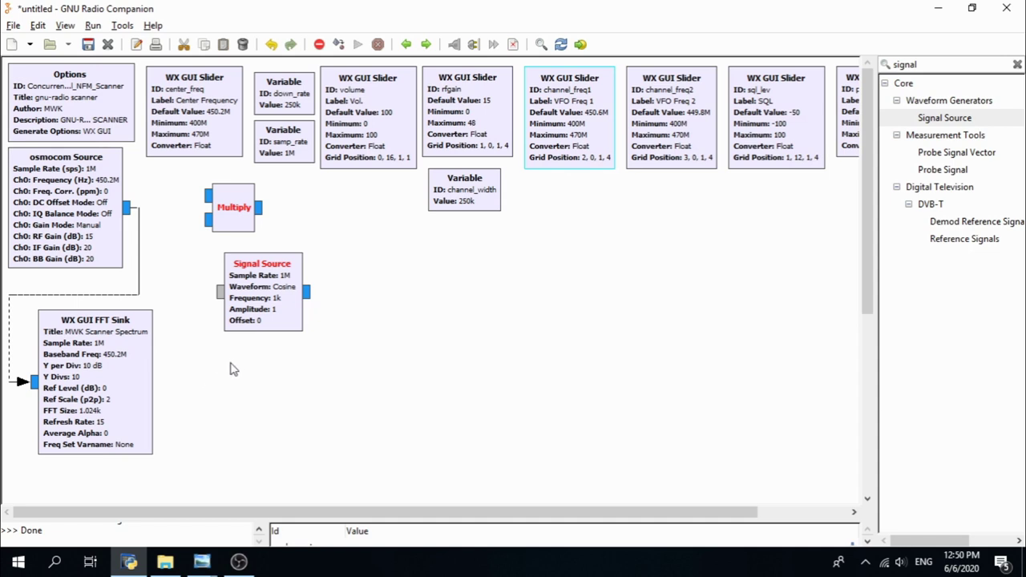
pyautogui.moveTo(263, 308); pyautogui.dragTo(257, 307)
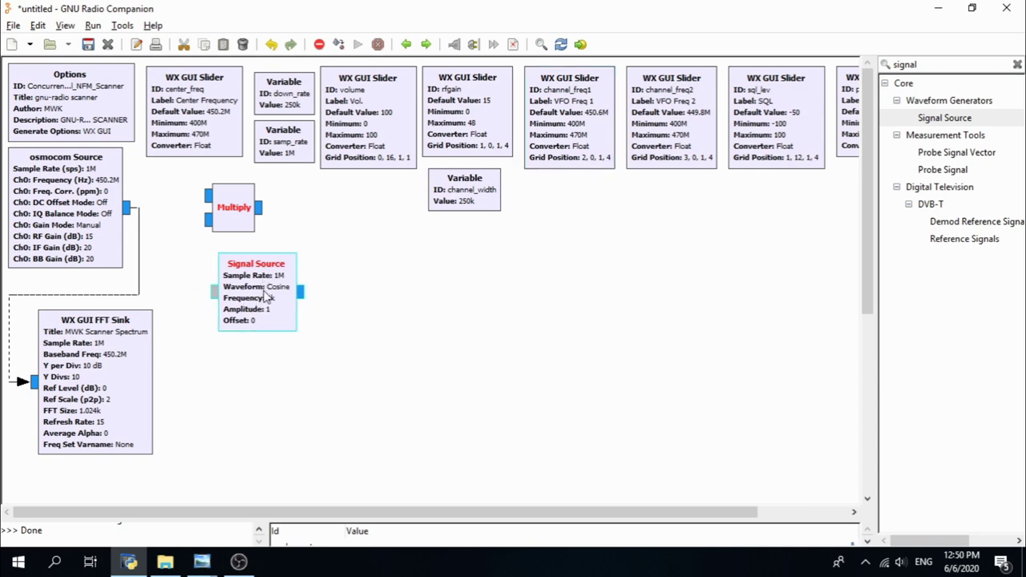
# Step: Set the Signal Source's frequency to "center_freq - channel_freq1" and accept its properties
pyautogui.doubleClick(265, 297)
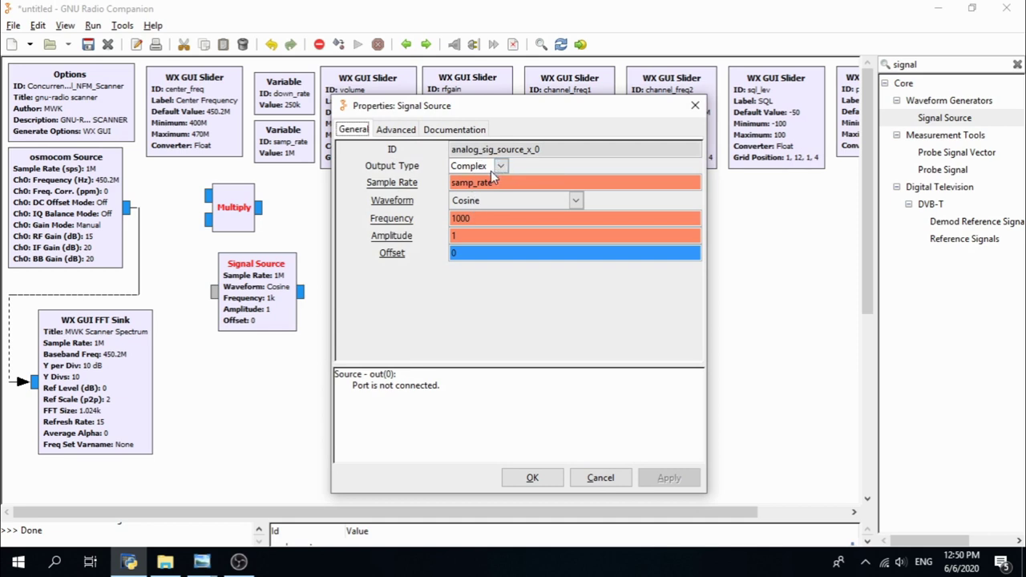
pyautogui.moveTo(498, 184)
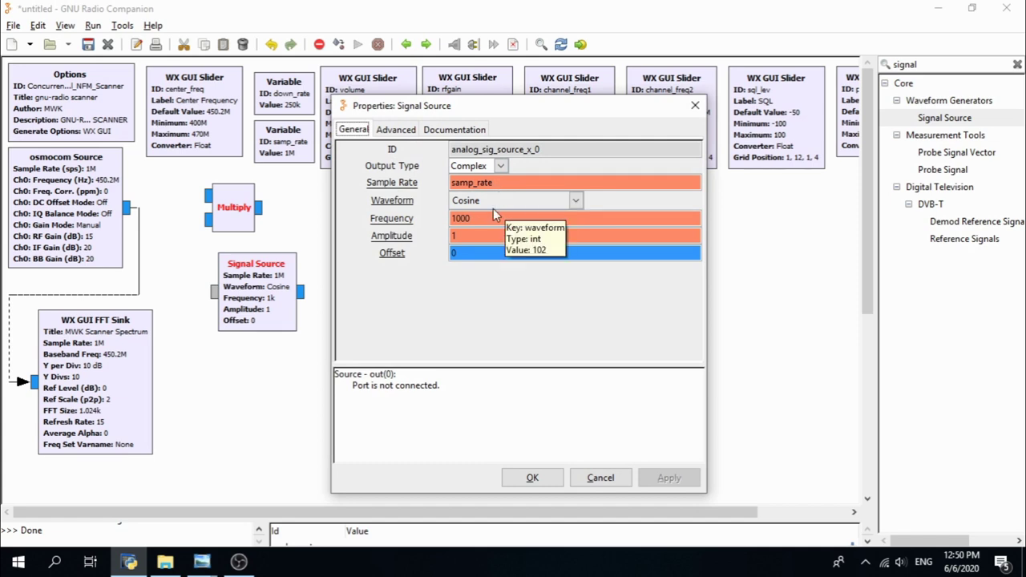
pyautogui.doubleClick(486, 218)
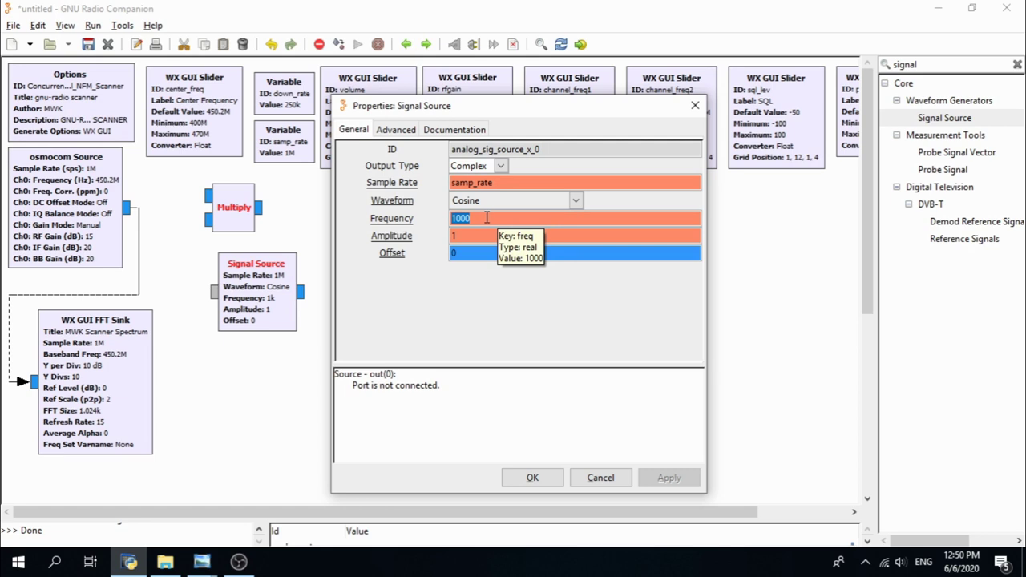
pyautogui.write('center')
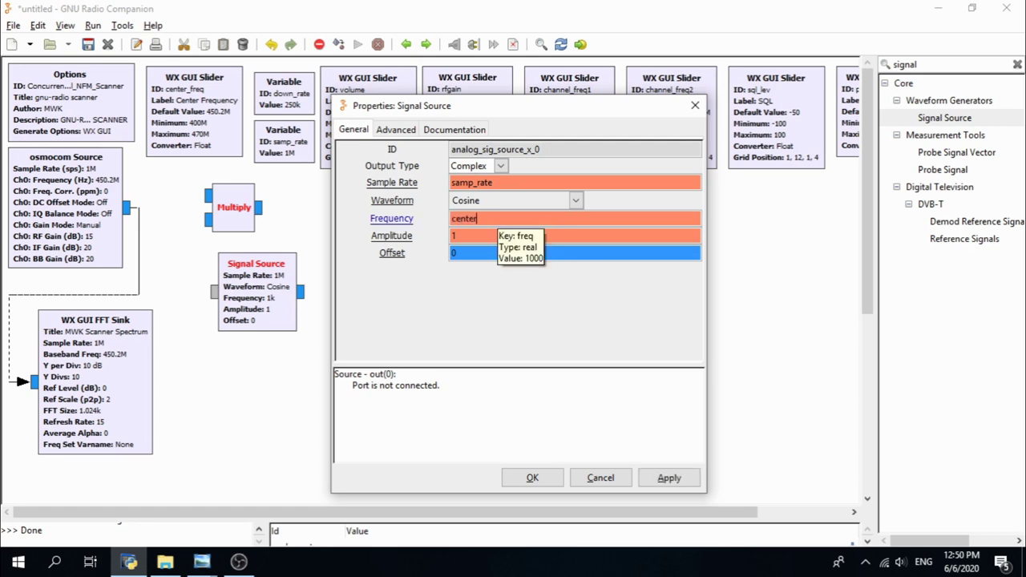
pyautogui.write('_freq - channel_freq1')
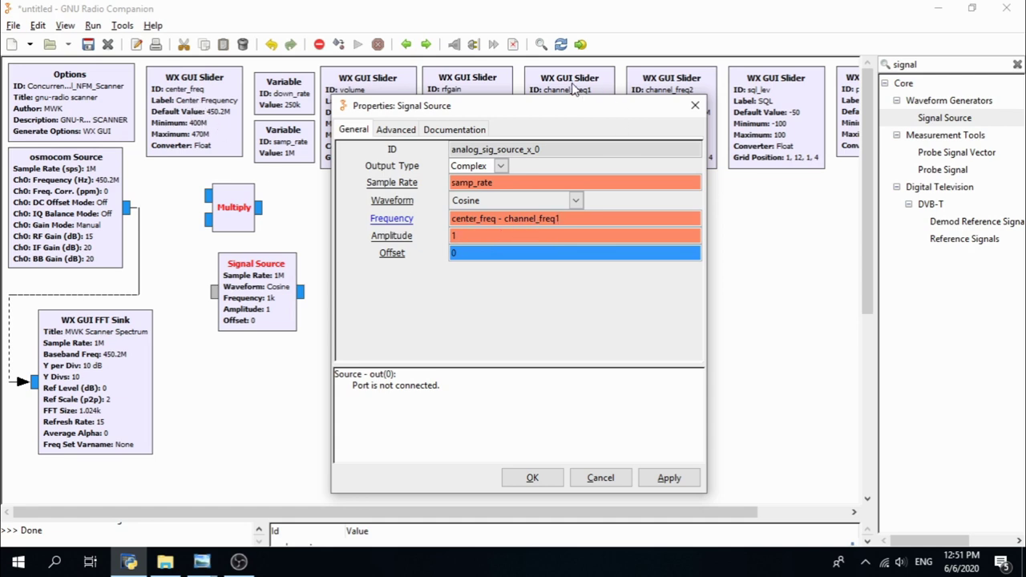
pyautogui.moveTo(555, 110); pyautogui.dragTo(539, 152)
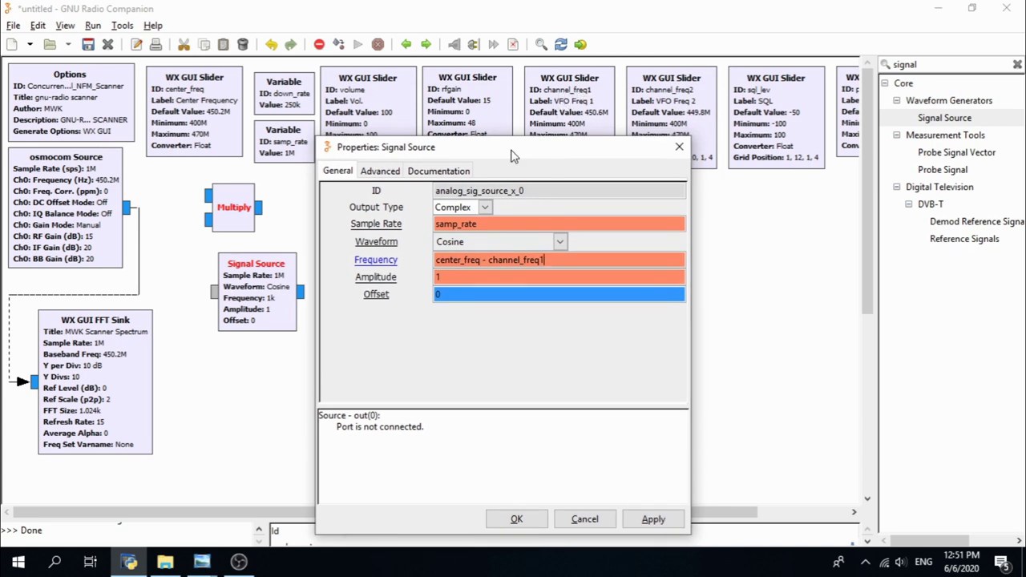
pyautogui.moveTo(513, 149); pyautogui.dragTo(519, 90)
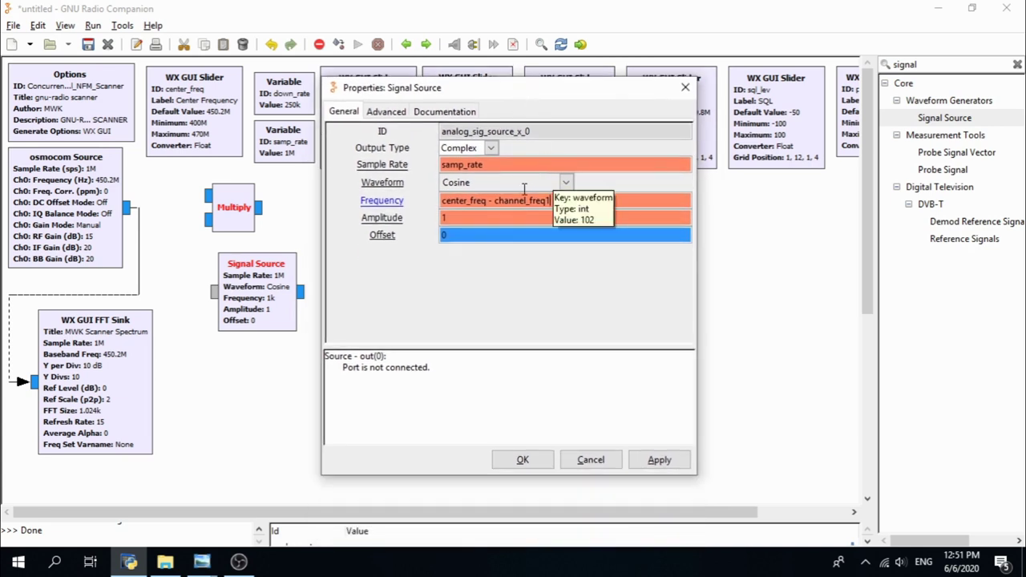
pyautogui.click(522, 460)
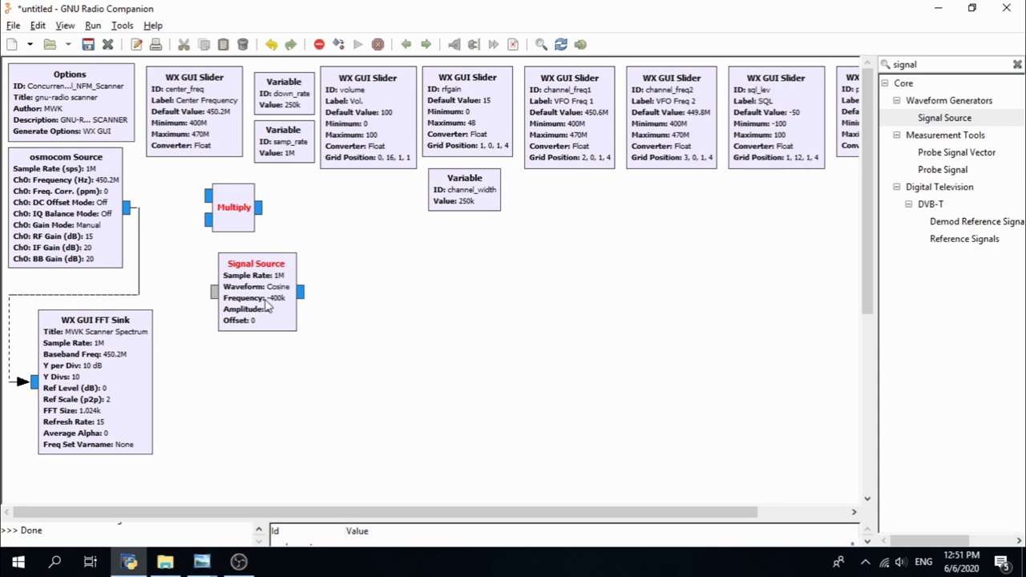
# Step: Connect the osmocom Source's output to the Multiply block's first input and the Signal Source's output to its second input
pyautogui.moveTo(243, 296); pyautogui.dragTo(236, 296)
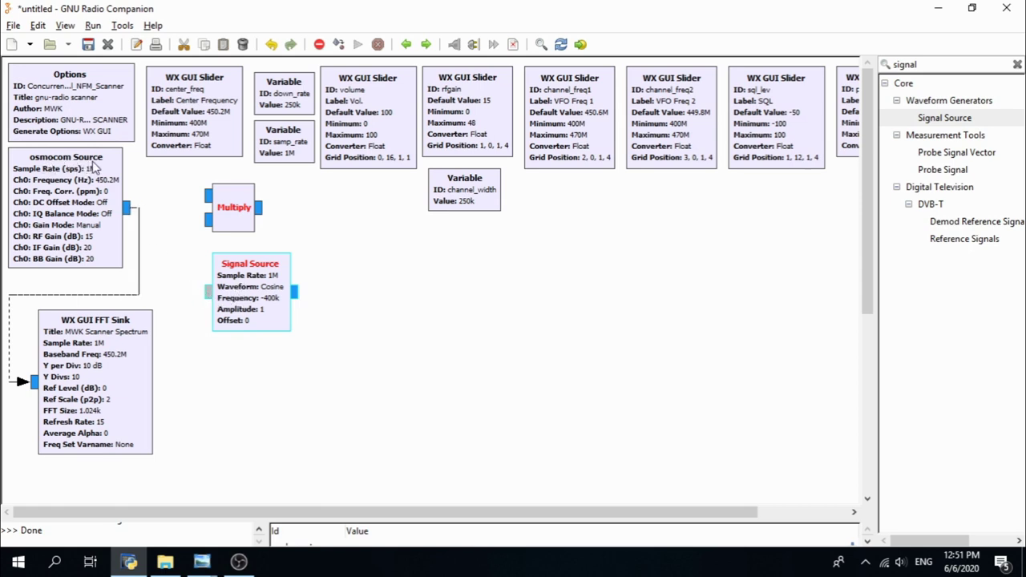
pyautogui.click(130, 210)
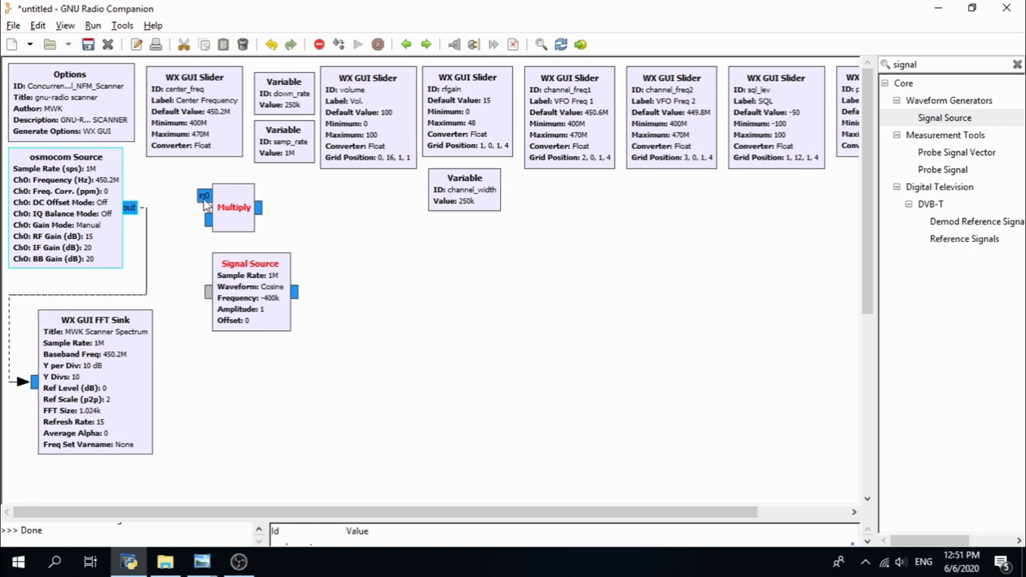
pyautogui.click(205, 198)
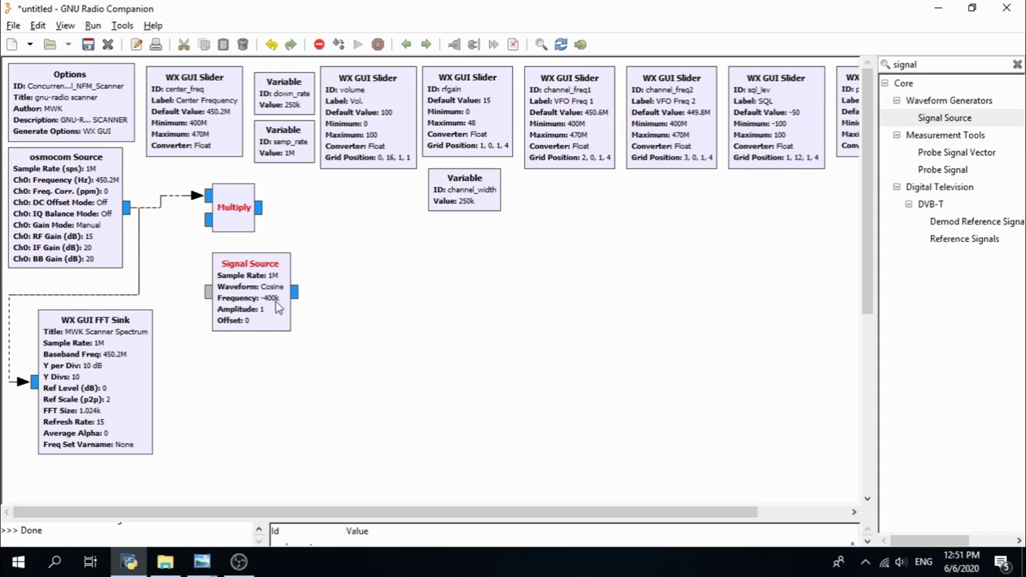
pyautogui.moveTo(264, 290); pyautogui.dragTo(246, 290)
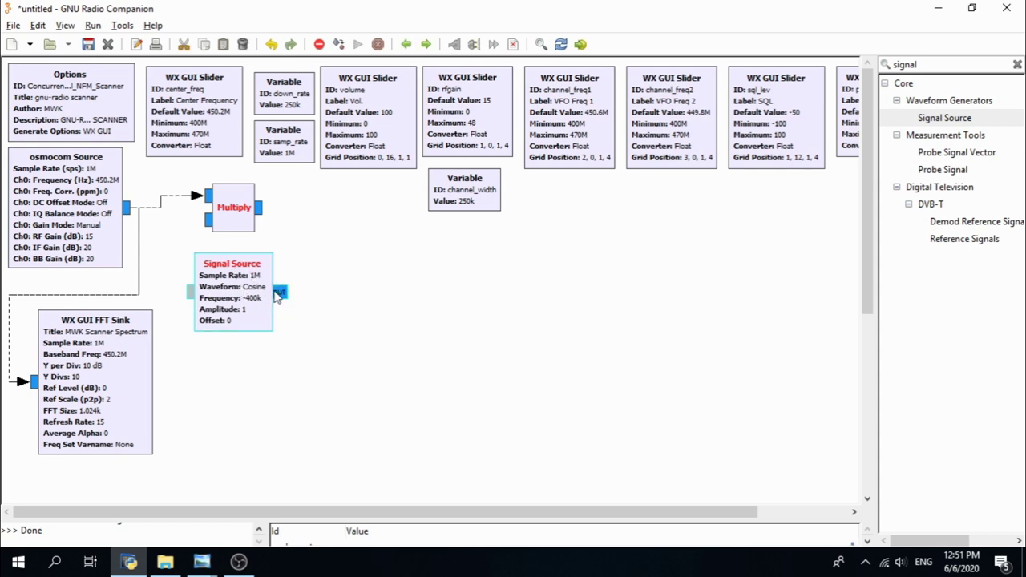
pyautogui.click(280, 292)
pyautogui.click(203, 224)
pyautogui.moveTo(231, 290); pyautogui.dragTo(226, 291)
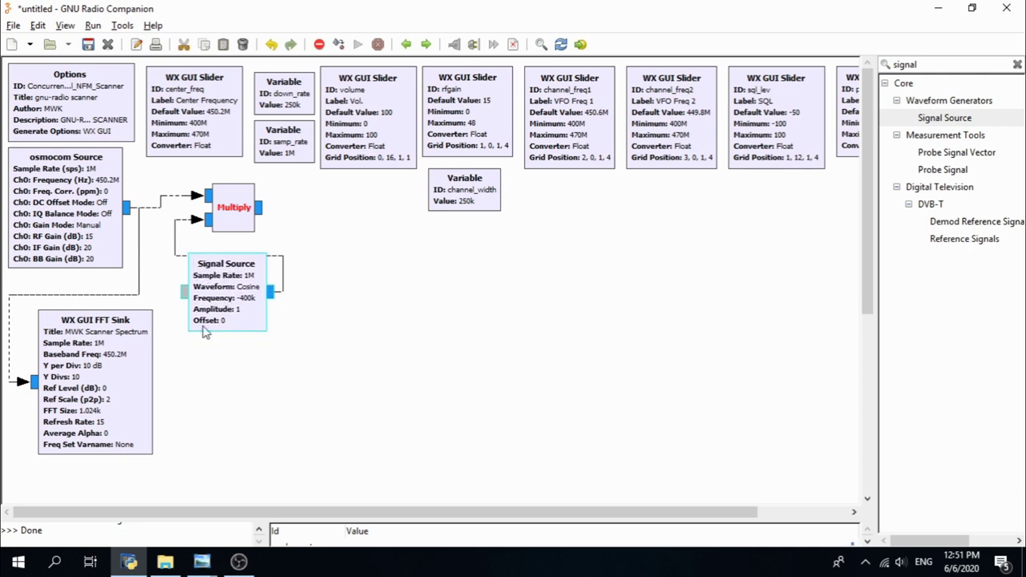
# Step: Rotate the Signal Source counterclockwise by 180 degrees and place it closely beneath the Multiply block
pyautogui.rightClick(234, 284)
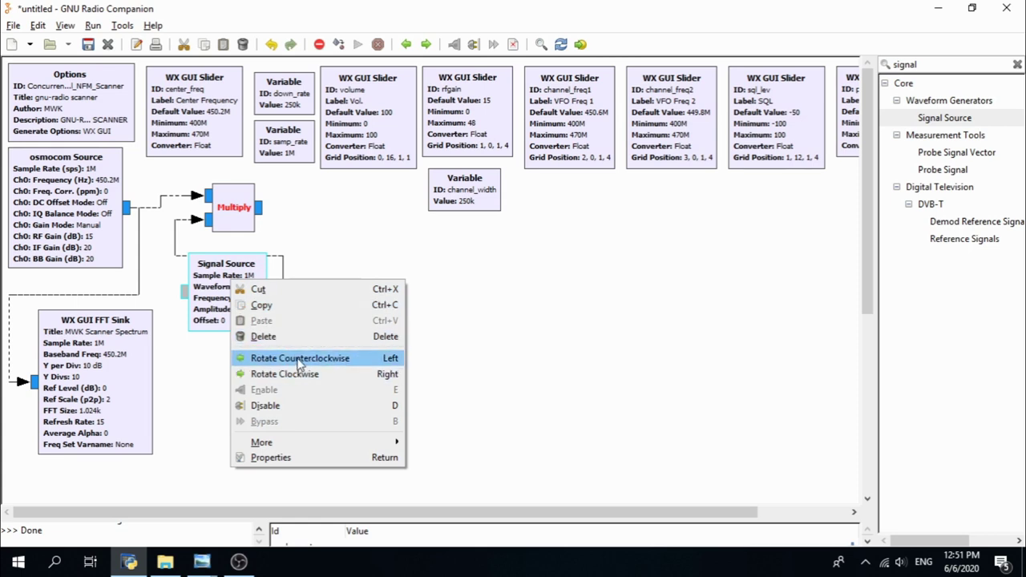
pyautogui.click(299, 360)
pyautogui.rightClick(232, 291)
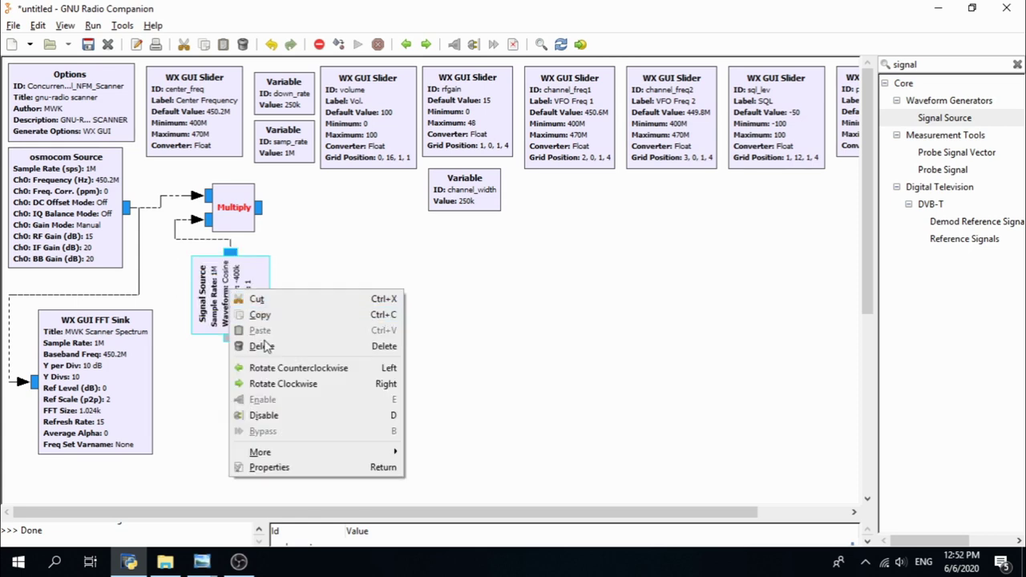
pyautogui.click(290, 369)
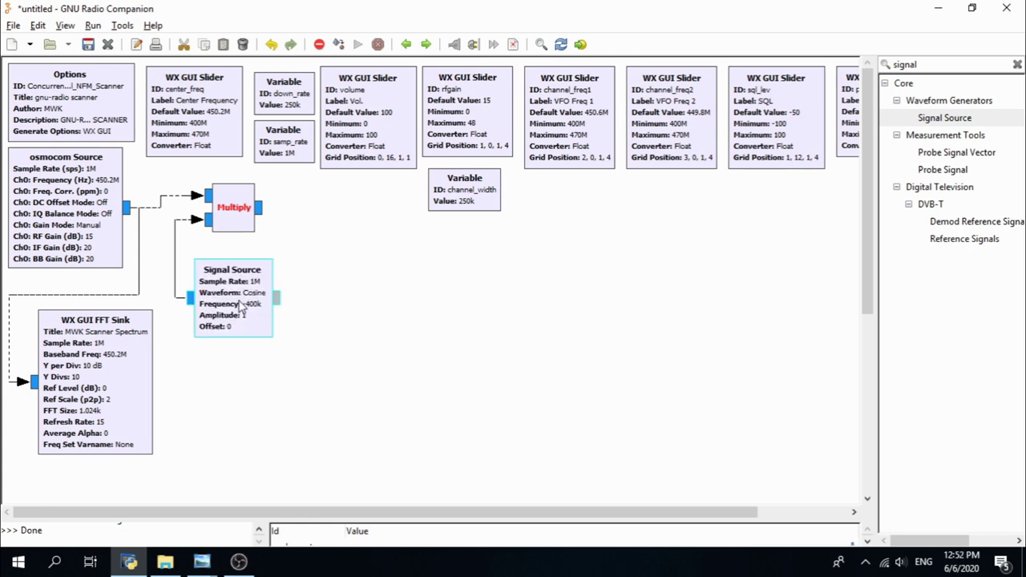
pyautogui.moveTo(238, 305); pyautogui.dragTo(210, 291)
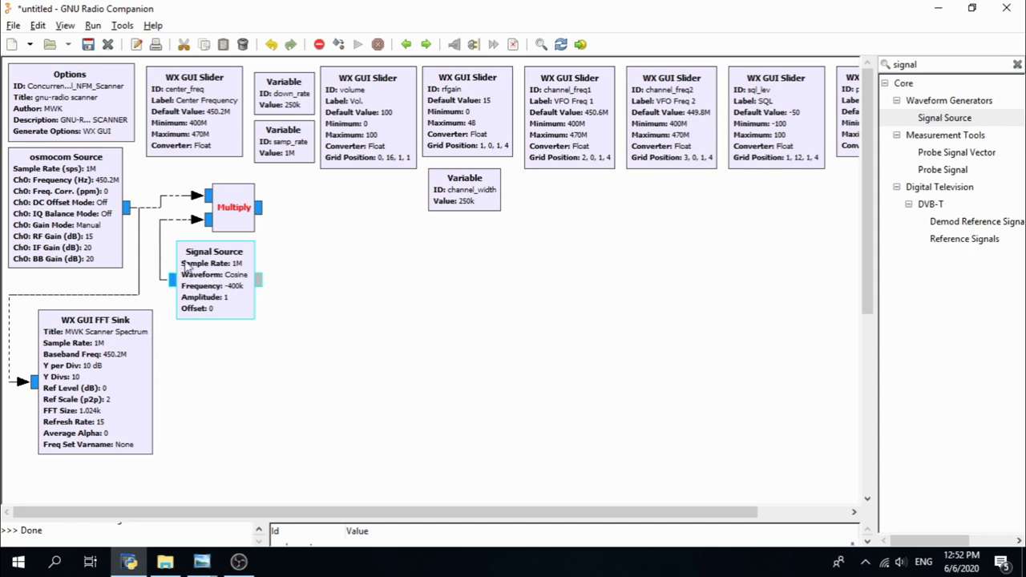
pyautogui.moveTo(215, 284); pyautogui.dragTo(216, 277)
pyautogui.moveTo(223, 279); pyautogui.dragTo(244, 276)
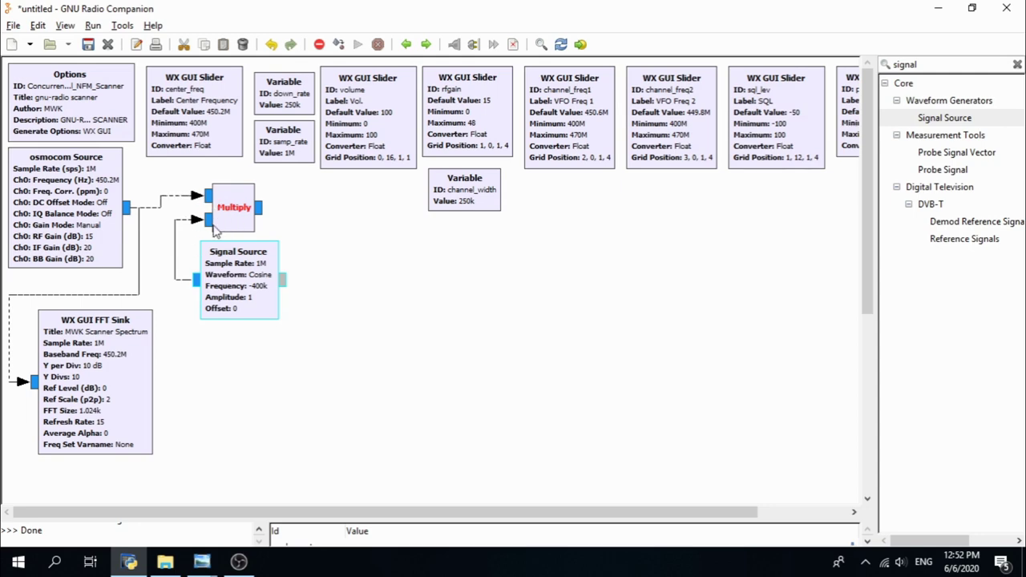
# Step: Review the frequency expression in the Signal Source's properties and accept them unchanged
pyautogui.doubleClick(240, 290)
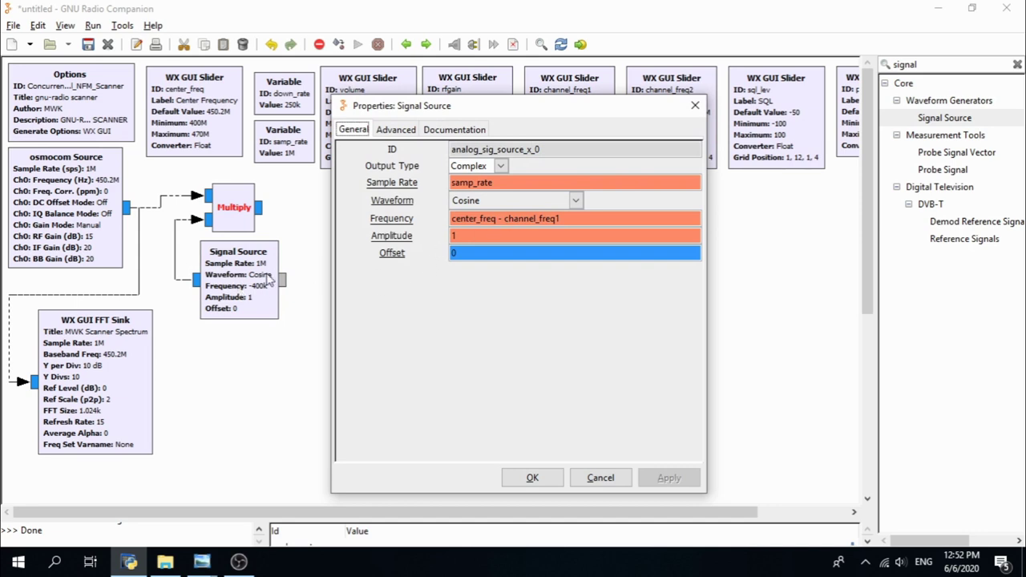
pyautogui.moveTo(562, 220); pyautogui.dragTo(531, 224)
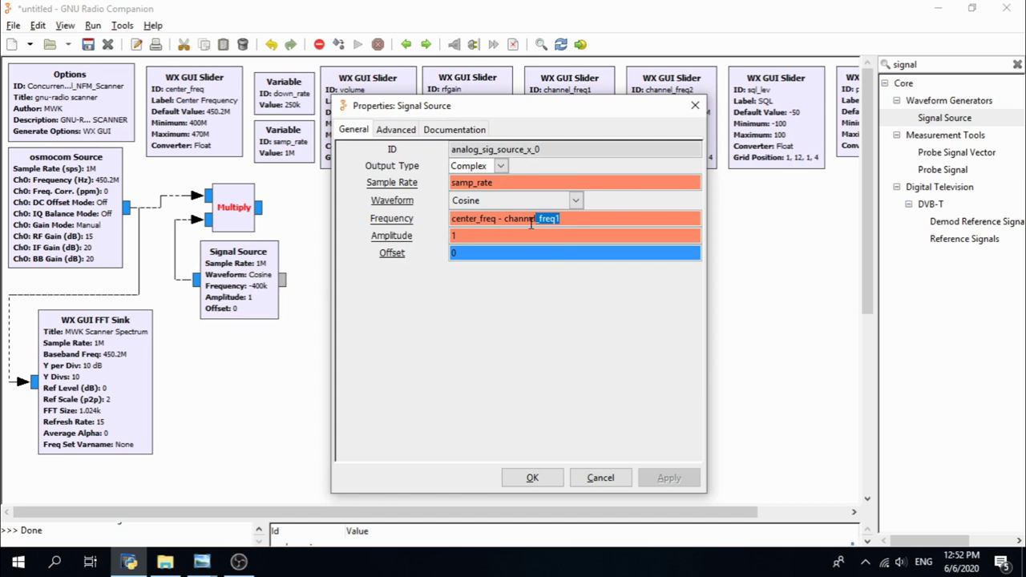
pyautogui.click(534, 479)
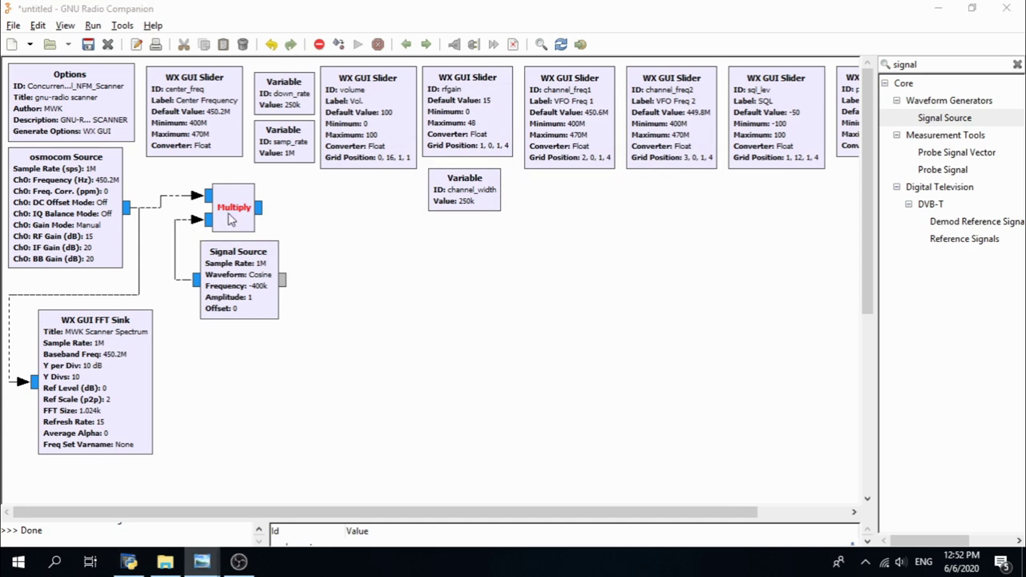
# Step: Find the Multiply block in the block library, add a second one beneath the Signal Source and accept its default properties
pyautogui.doubleClick(942, 65)
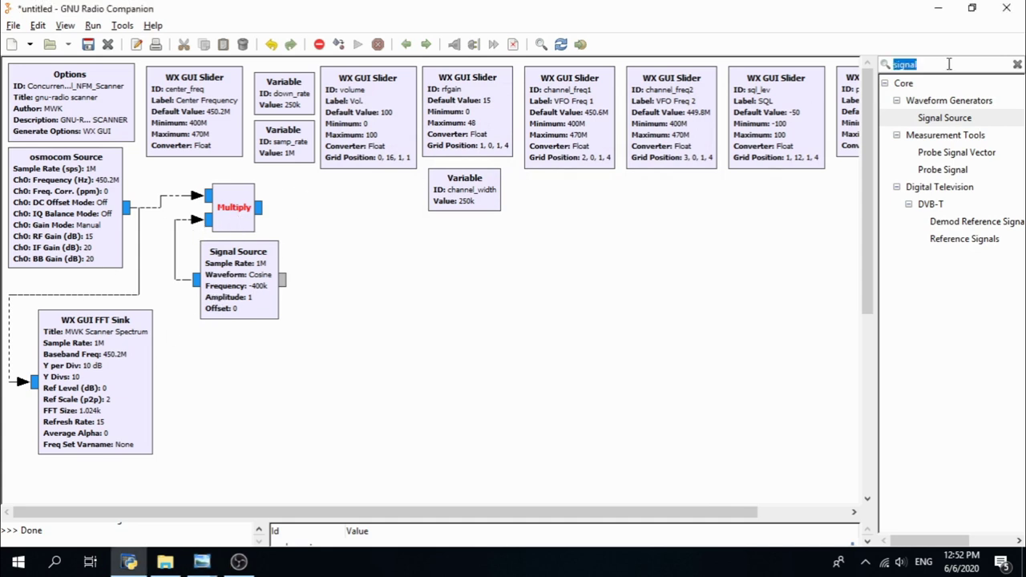
pyautogui.write('mul')
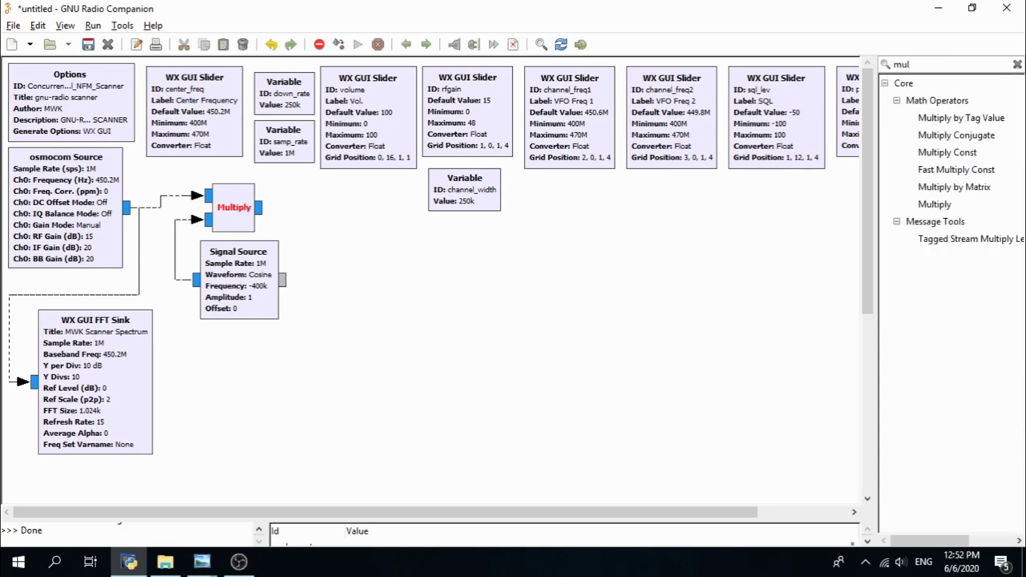
pyautogui.moveTo(950, 207); pyautogui.dragTo(246, 361)
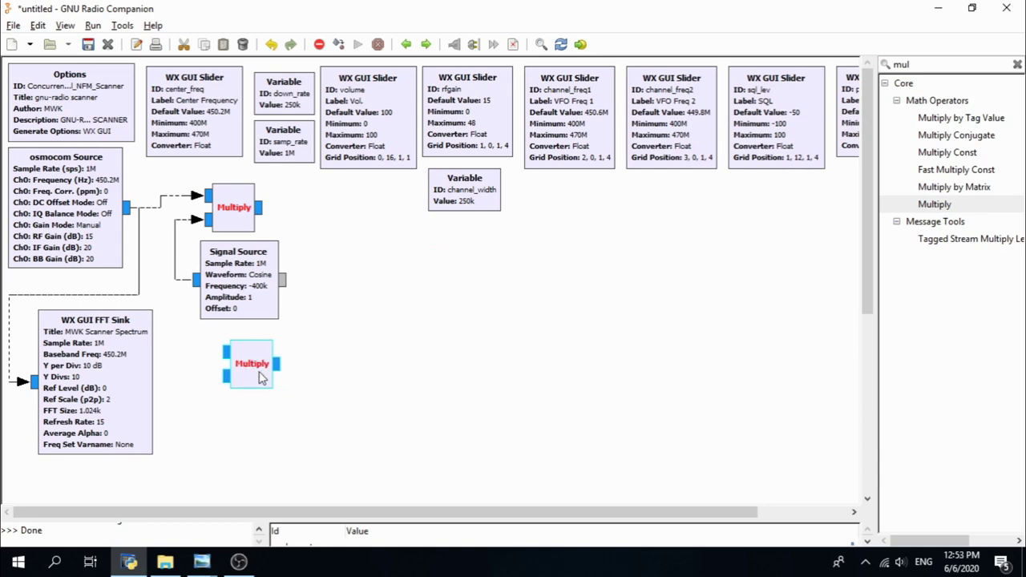
pyautogui.doubleClick(259, 379)
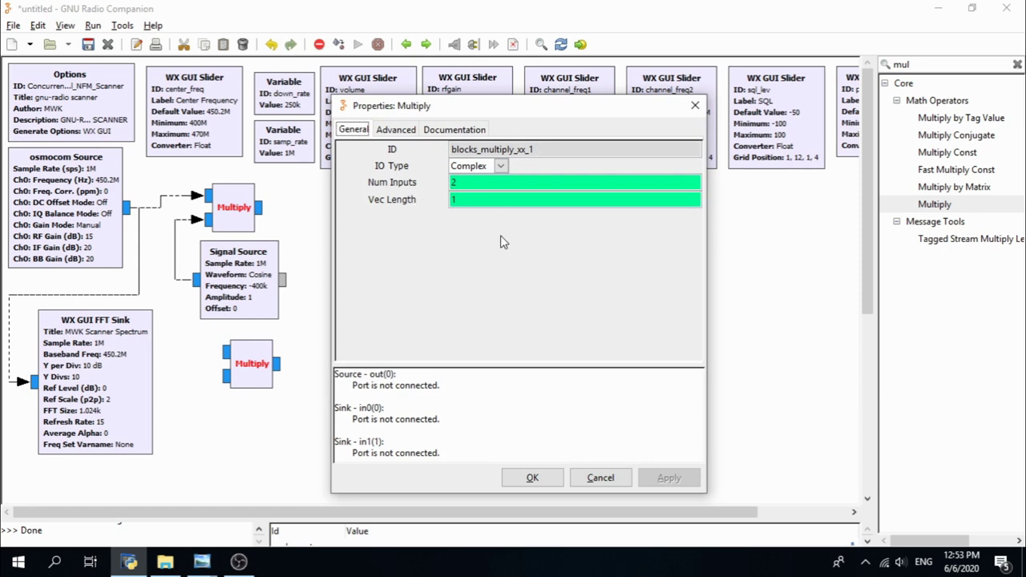
pyautogui.click(532, 479)
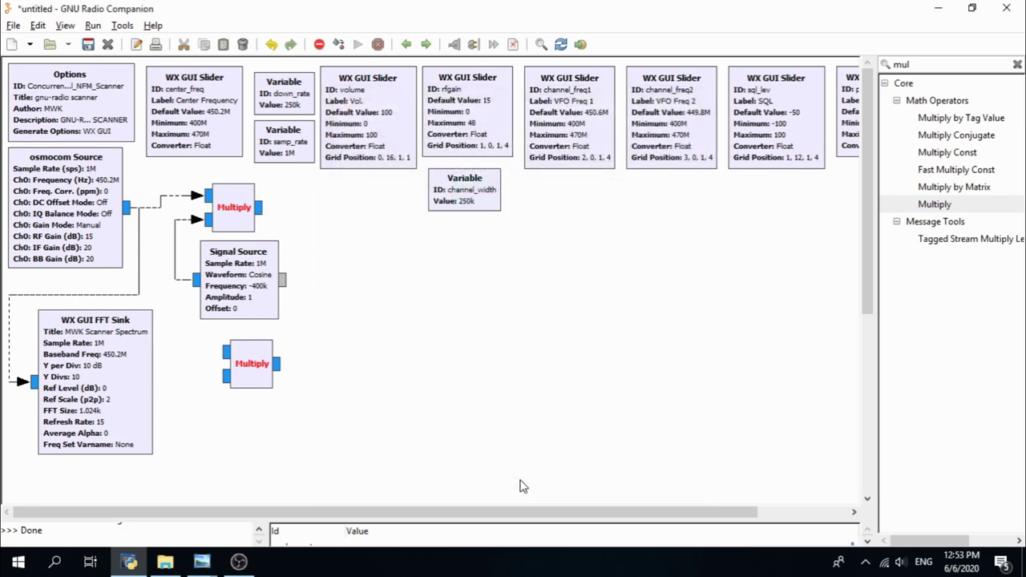
# Step: Connect the osmocom Source's output to the second Multiply block's first input and align that block under the first Multiply
pyautogui.click(130, 209)
pyautogui.click(129, 207)
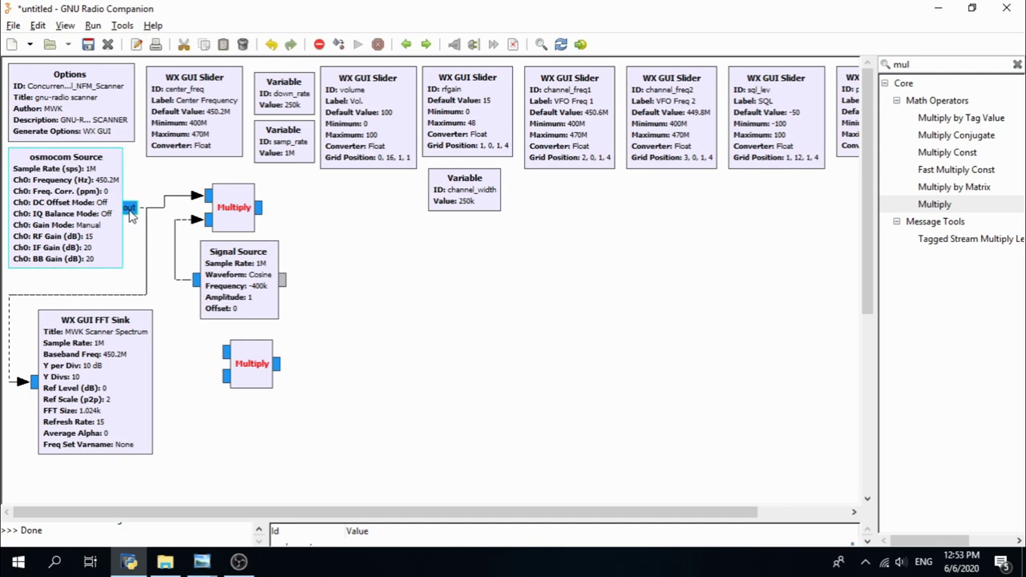
pyautogui.click(218, 353)
pyautogui.click(230, 367)
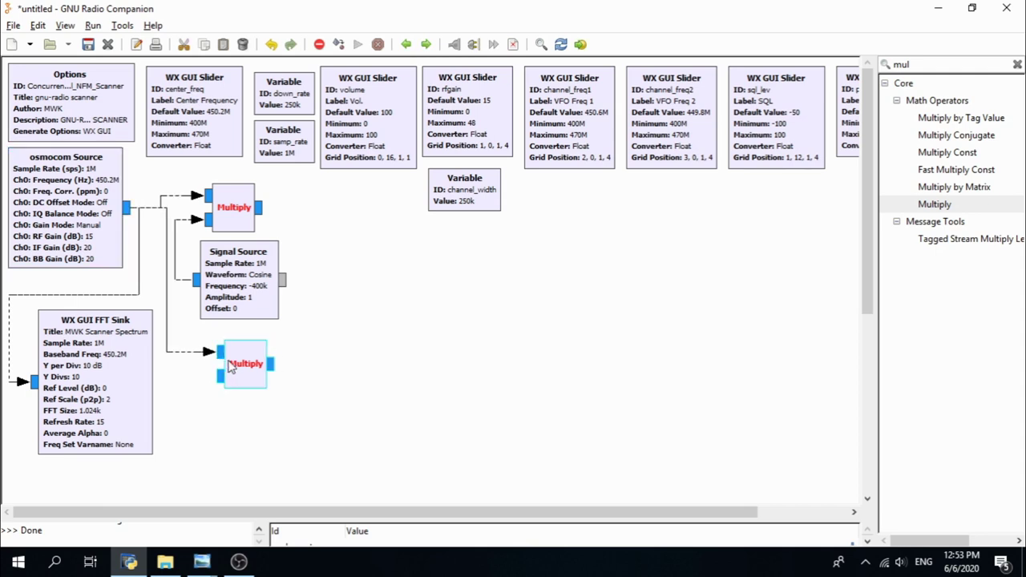
pyautogui.moveTo(230, 367); pyautogui.dragTo(218, 367)
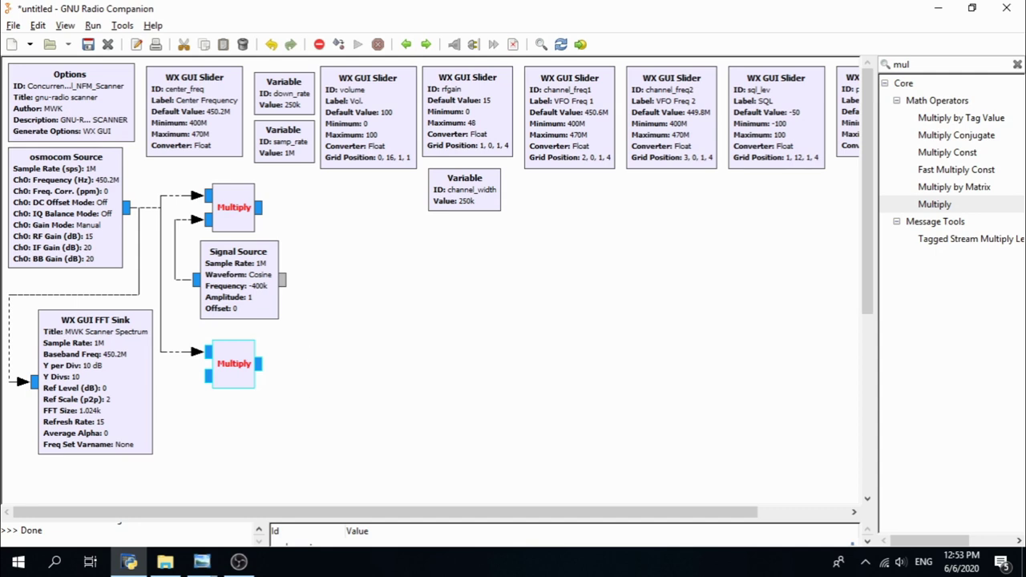
# Step: Find the Signal Source in the block library and place a second one beneath the second Multiply block
pyautogui.hotkey('alt', 'Tab')
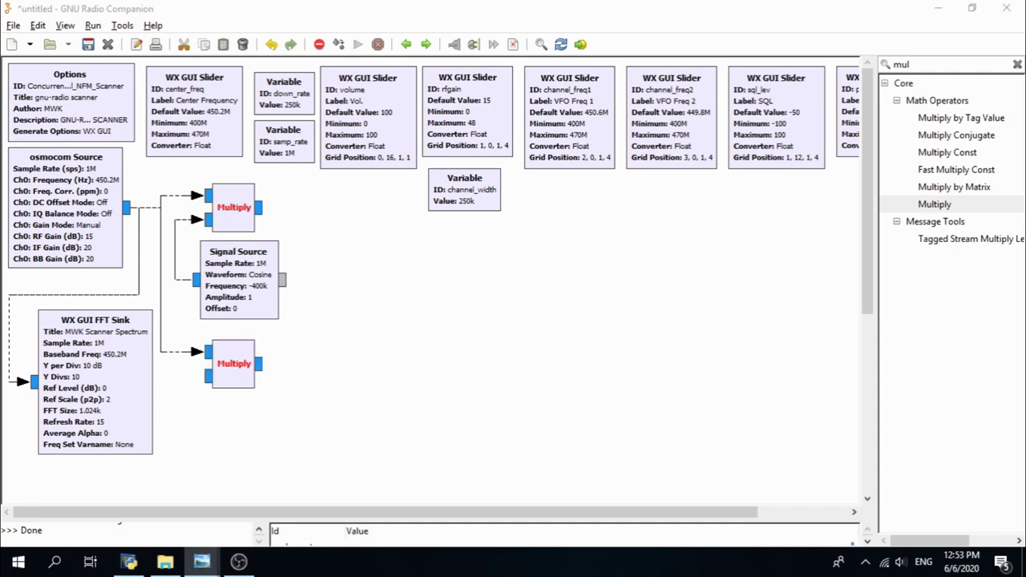
pyautogui.click(930, 64)
pyautogui.write('si')
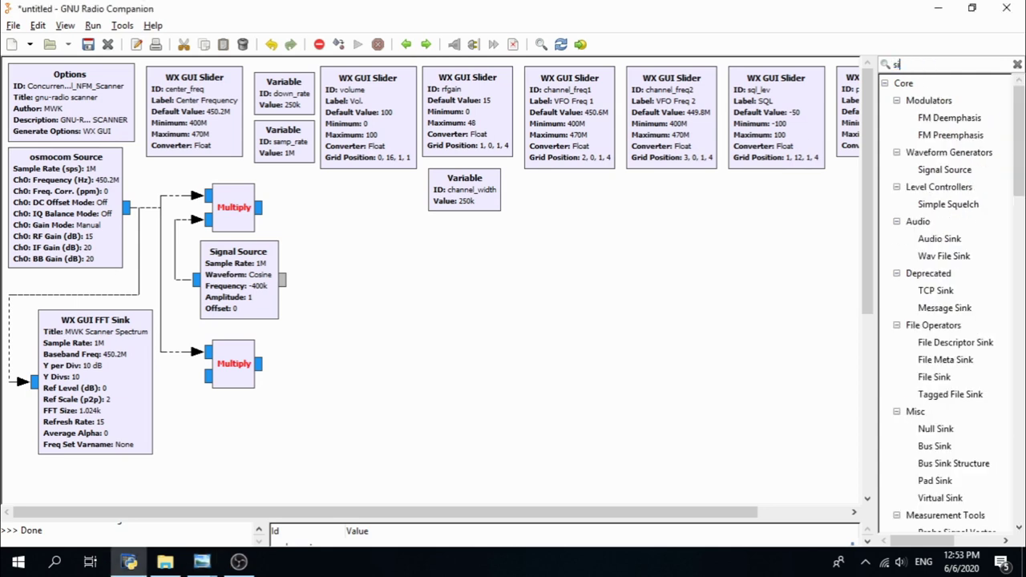
pyautogui.write('g')
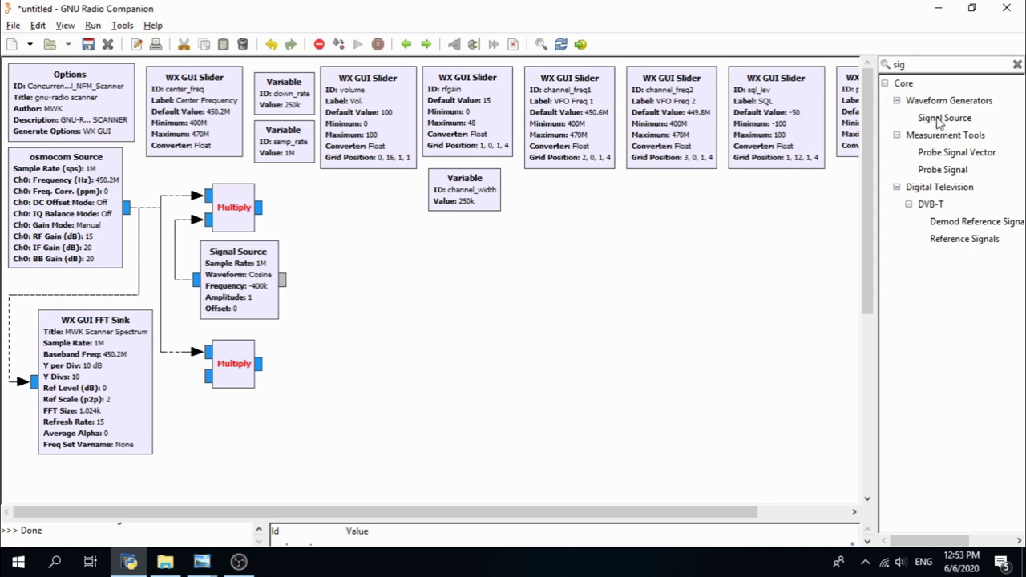
pyautogui.moveTo(940, 120); pyautogui.dragTo(449, 324)
pyautogui.moveTo(554, 305); pyautogui.dragTo(251, 425)
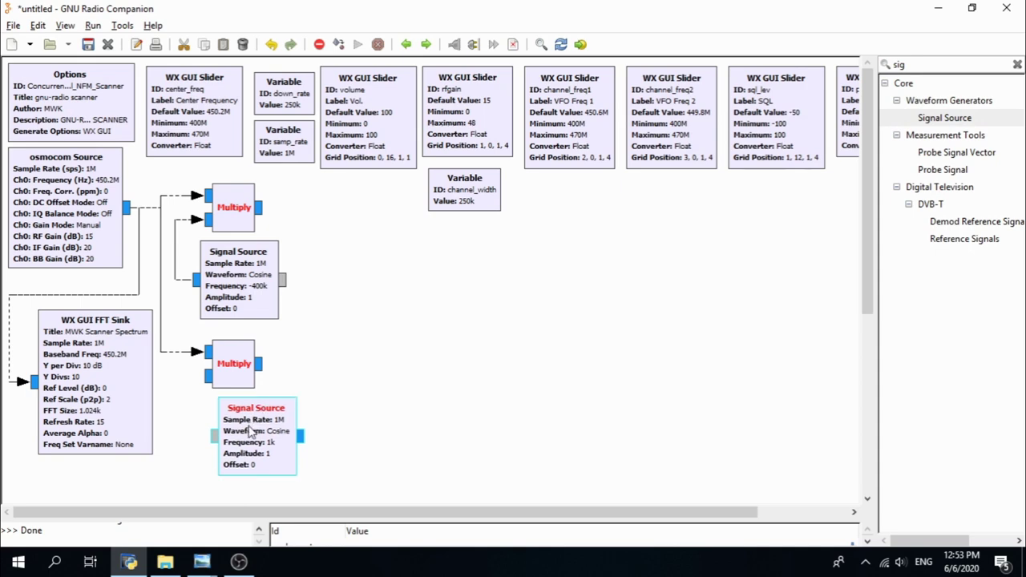
# Step: Set the second Signal Source's frequency to center_freq - channel_freq2 and accept its properties
pyautogui.doubleClick(252, 433)
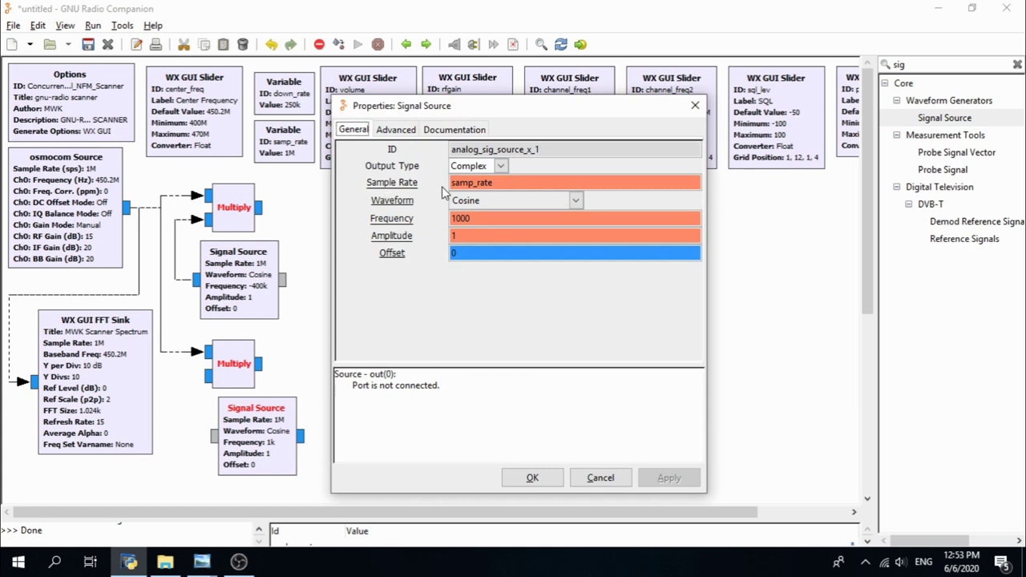
pyautogui.doubleClick(487, 221)
pyautogui.write('ce')
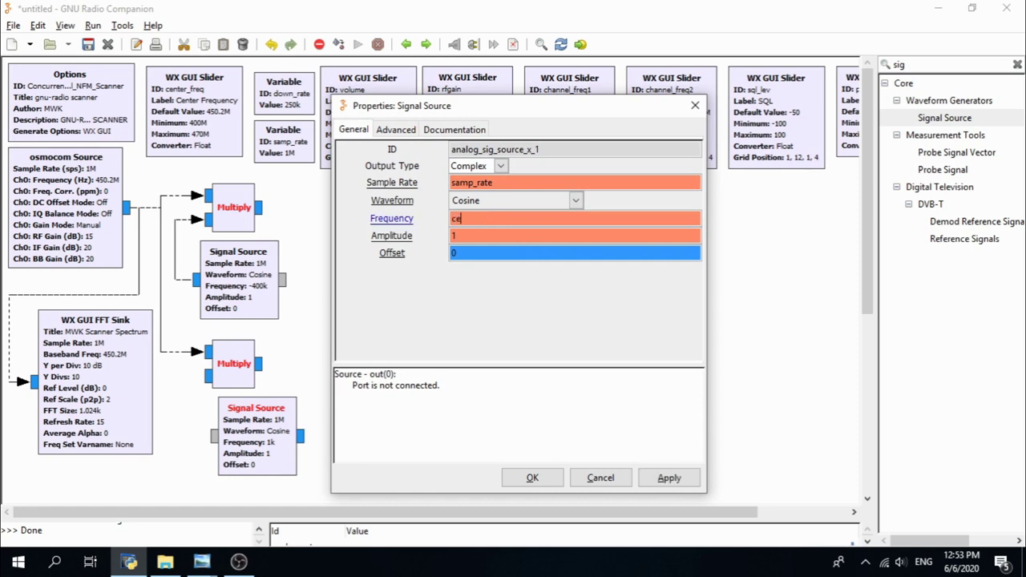
pyautogui.write('nter_freq')
pyautogui.write('- channel')
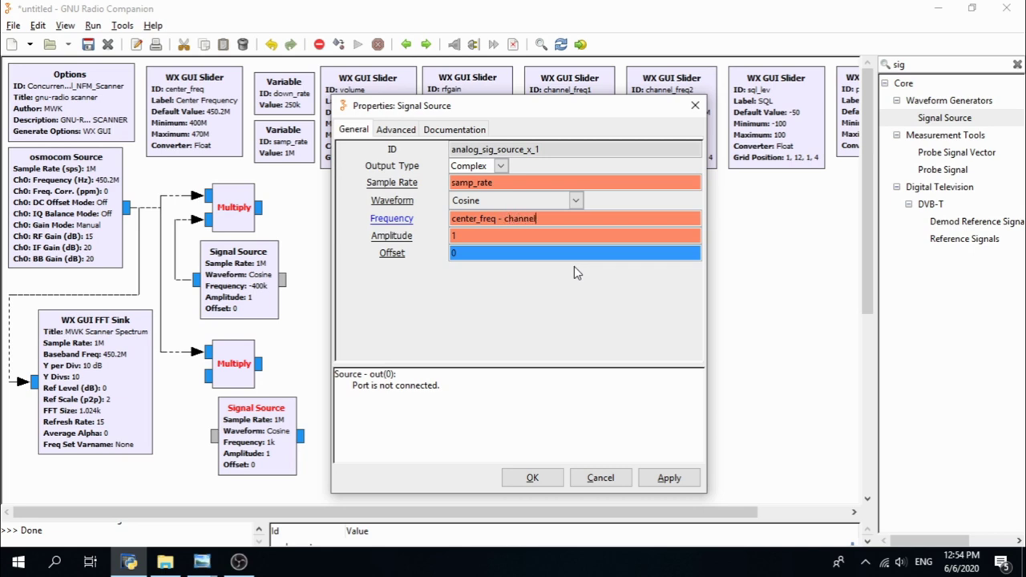
pyautogui.write('_freq2')
pyautogui.moveTo(568, 218); pyautogui.dragTo(407, 210)
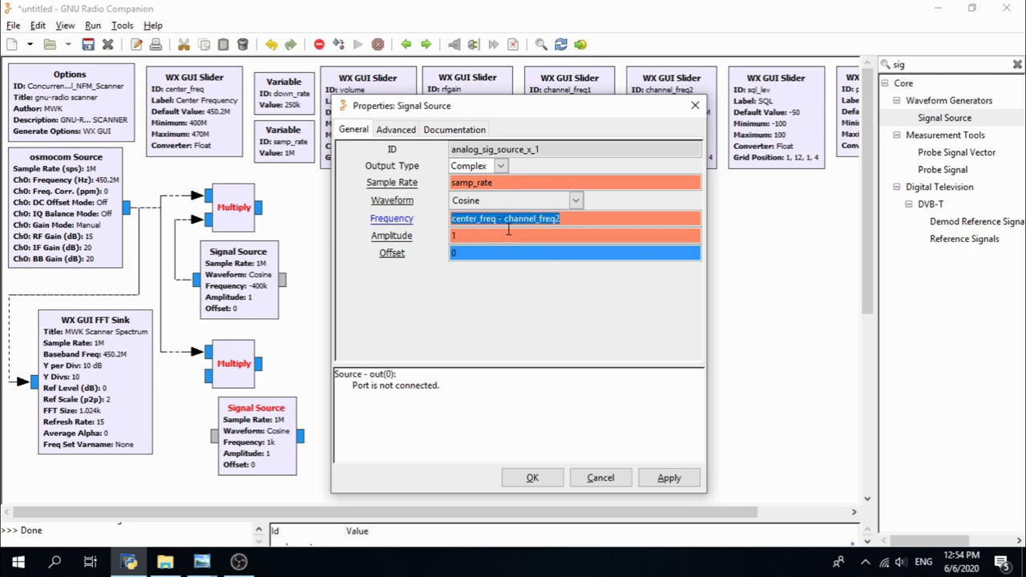
pyautogui.click(571, 219)
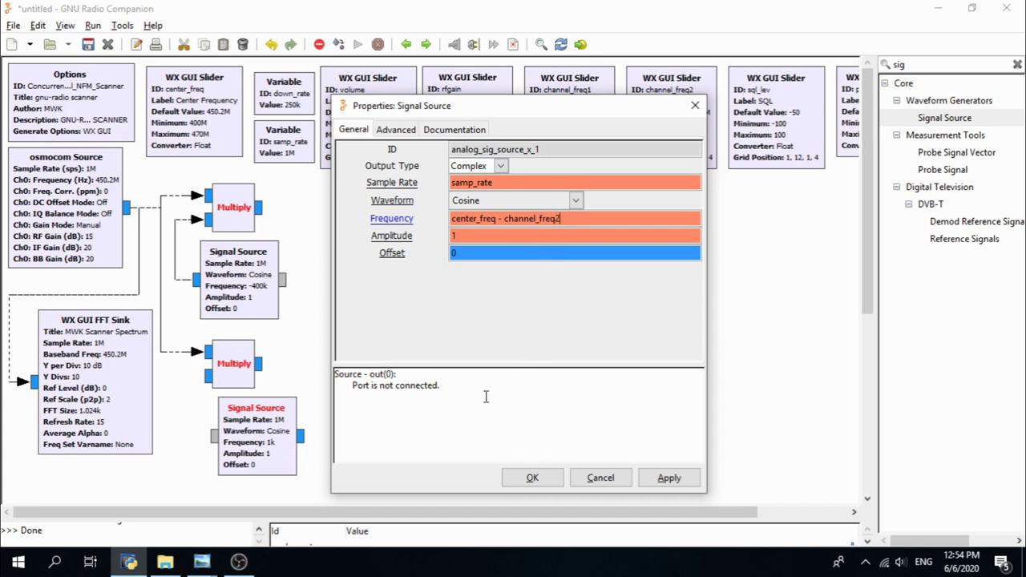
pyautogui.click(530, 477)
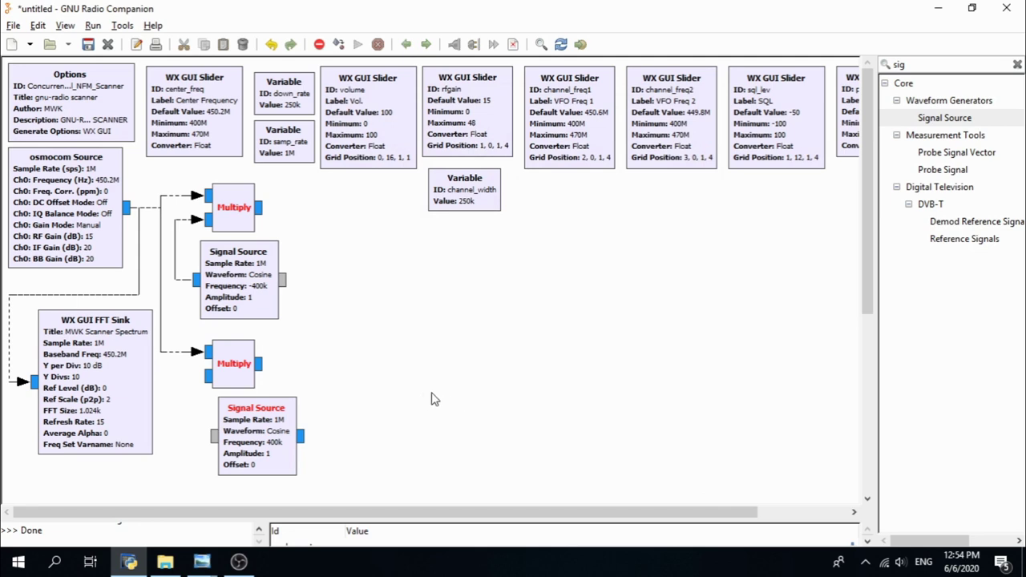
# Step: Connect the second Signal Source's output to the second Multiply block's second input and move the source directly beneath that block
pyautogui.click(303, 438)
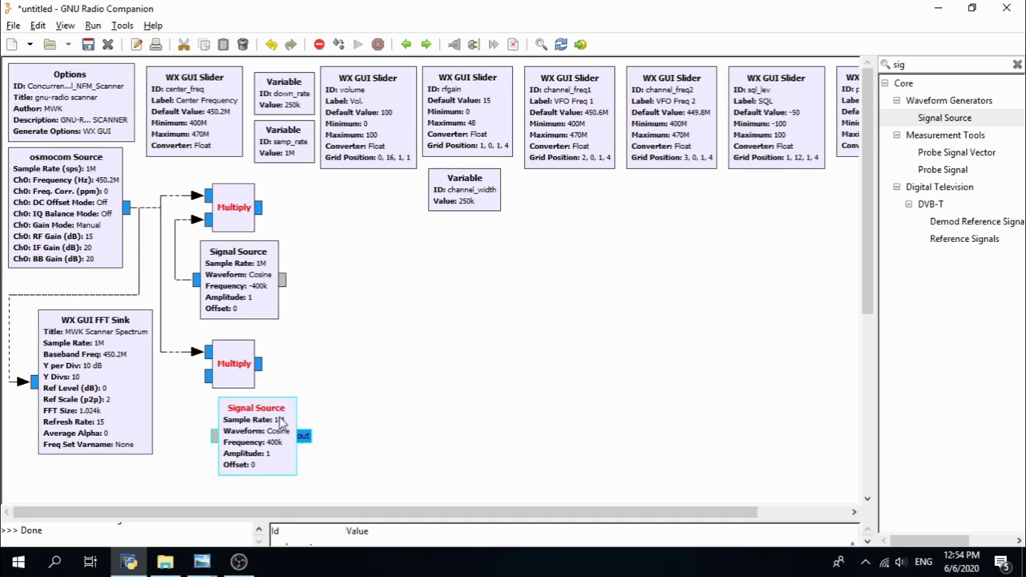
pyautogui.click(204, 380)
pyautogui.moveTo(271, 446); pyautogui.dragTo(248, 444)
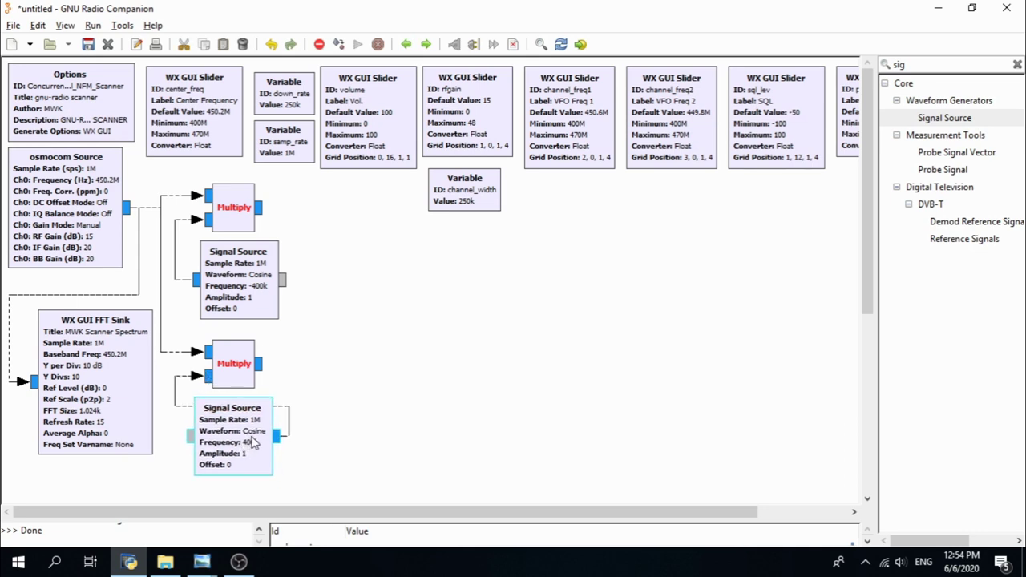
# Step: Rotate the second Signal Source counterclockwise twice and reposition it with a small gap beneath the second Multiply block
pyautogui.rightClick(244, 430)
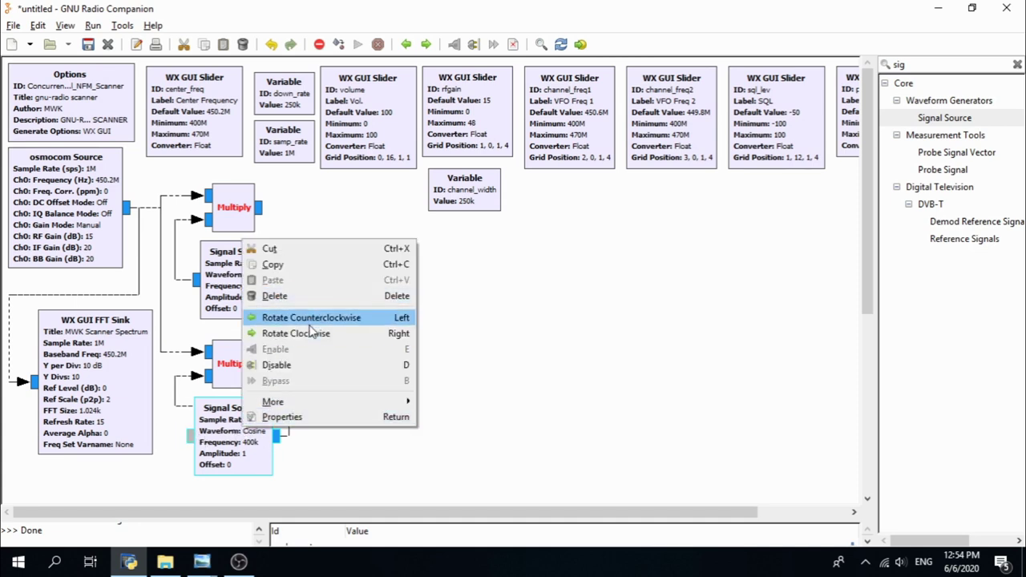
pyautogui.press('Escape')
pyautogui.press('Left')
pyautogui.rightClick(243, 439)
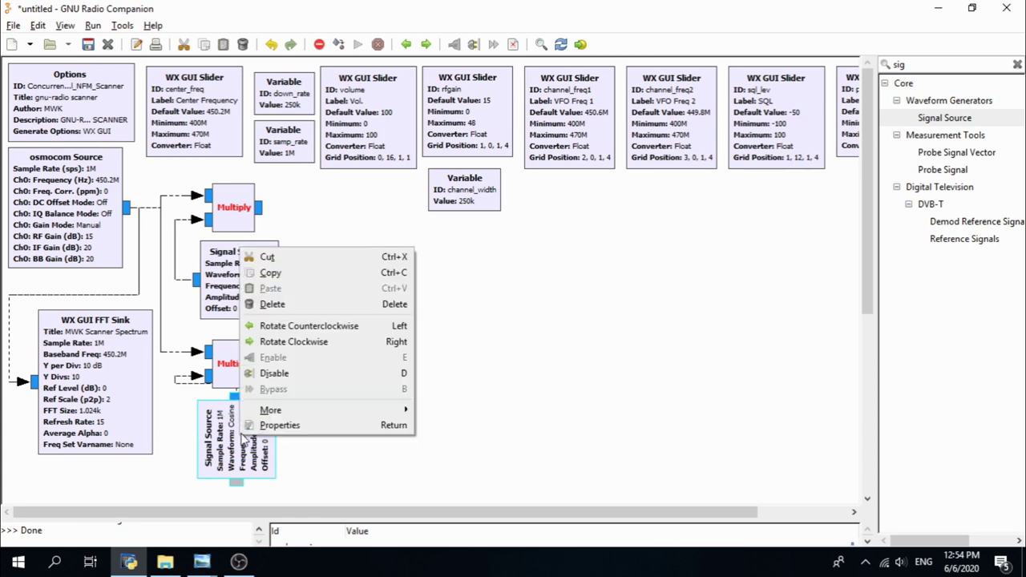
pyautogui.click(283, 327)
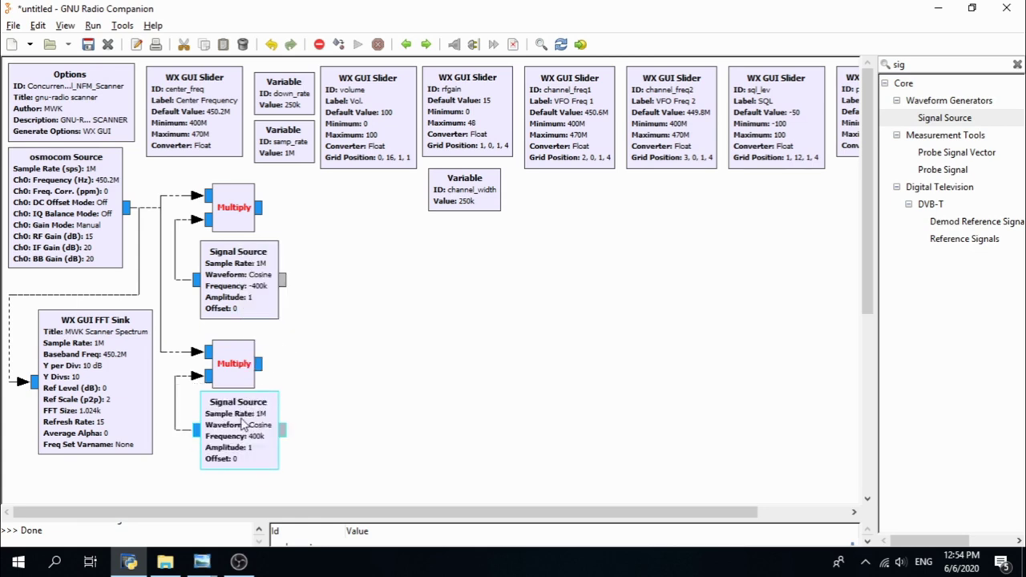
pyautogui.moveTo(244, 425); pyautogui.dragTo(232, 432)
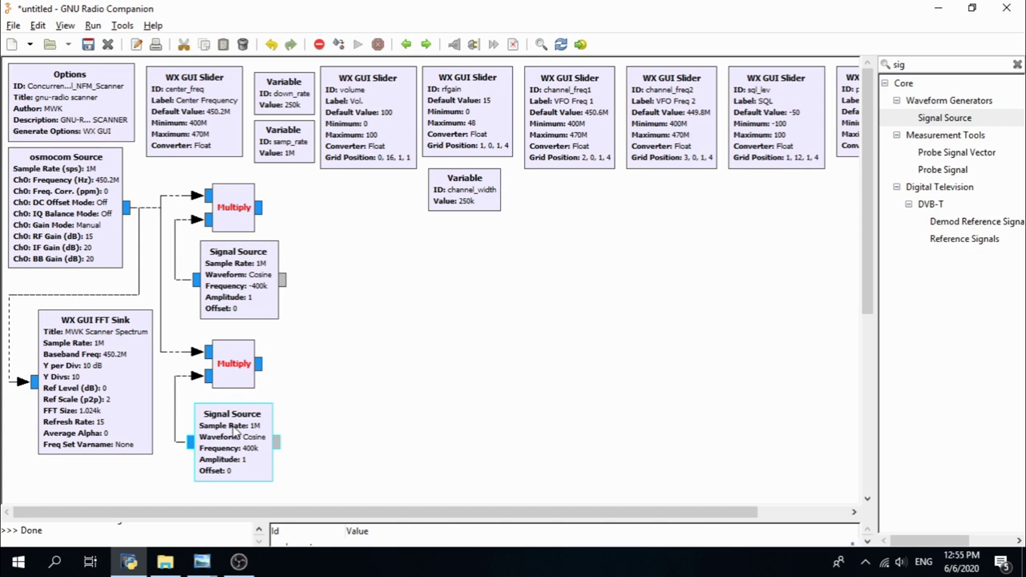
pyautogui.click(369, 396)
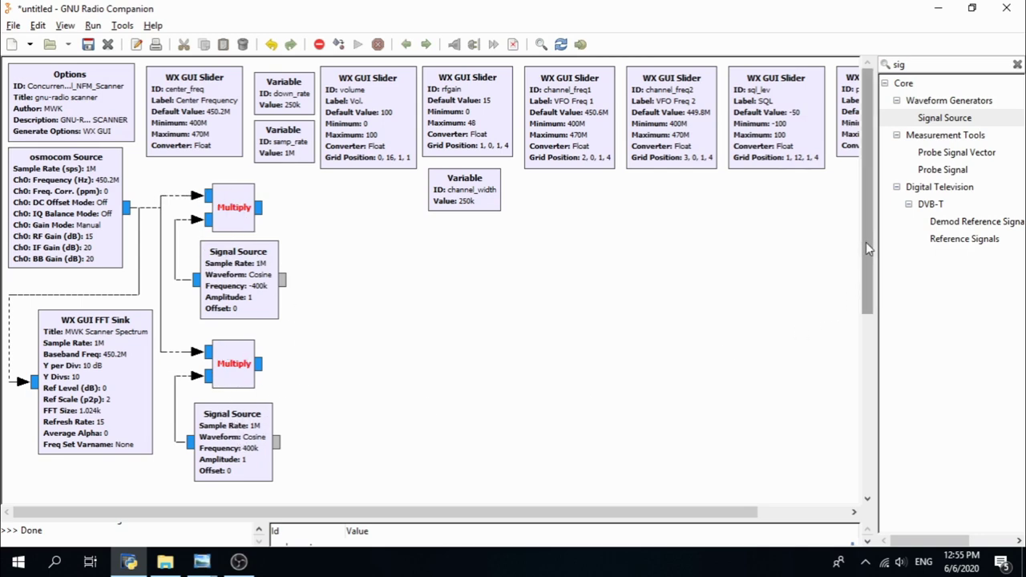
pyautogui.moveTo(866, 243); pyautogui.dragTo(856, 337)
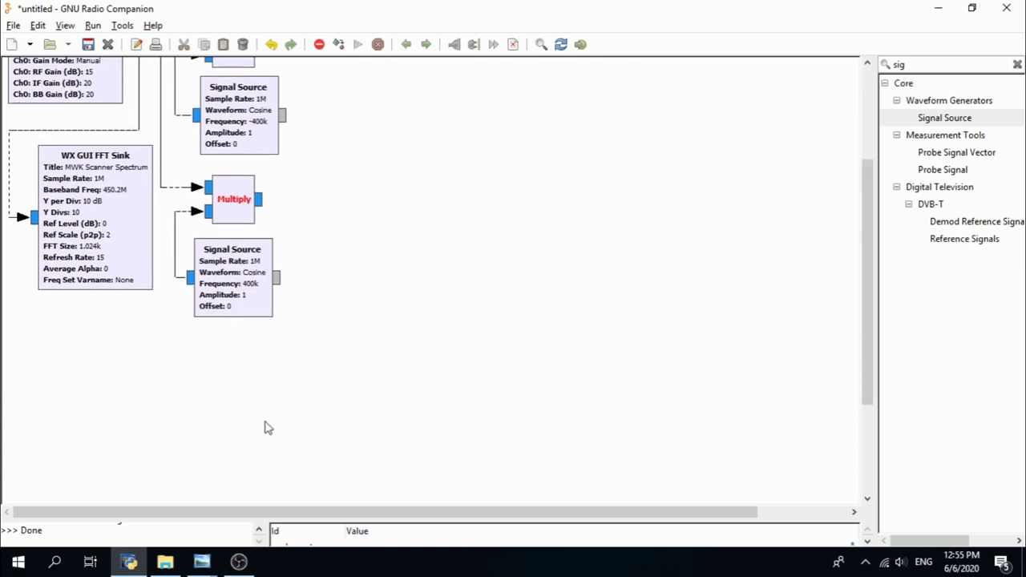
pyautogui.moveTo(863, 259); pyautogui.dragTo(864, 341)
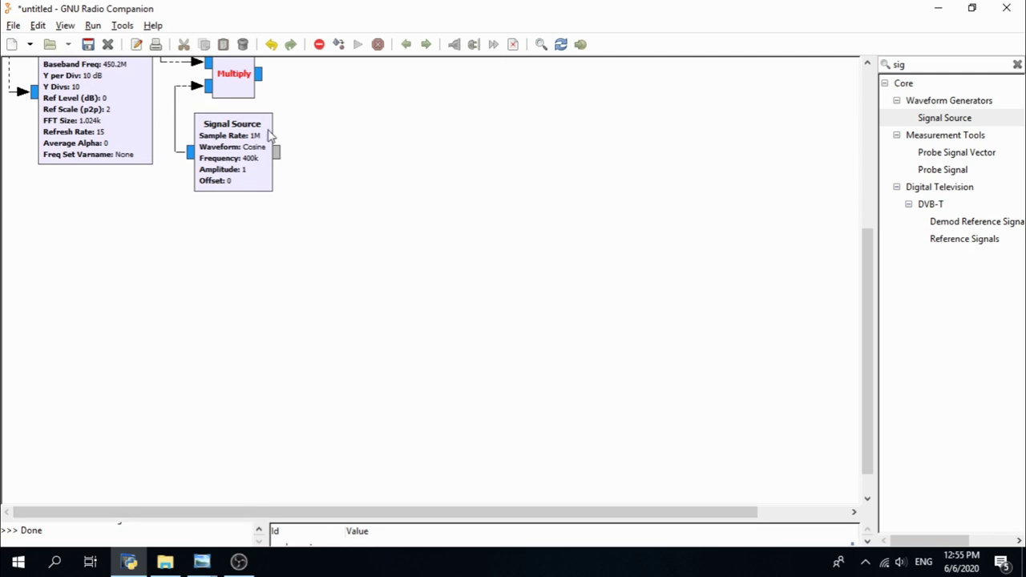
pyautogui.moveTo(874, 428); pyautogui.dragTo(854, 278)
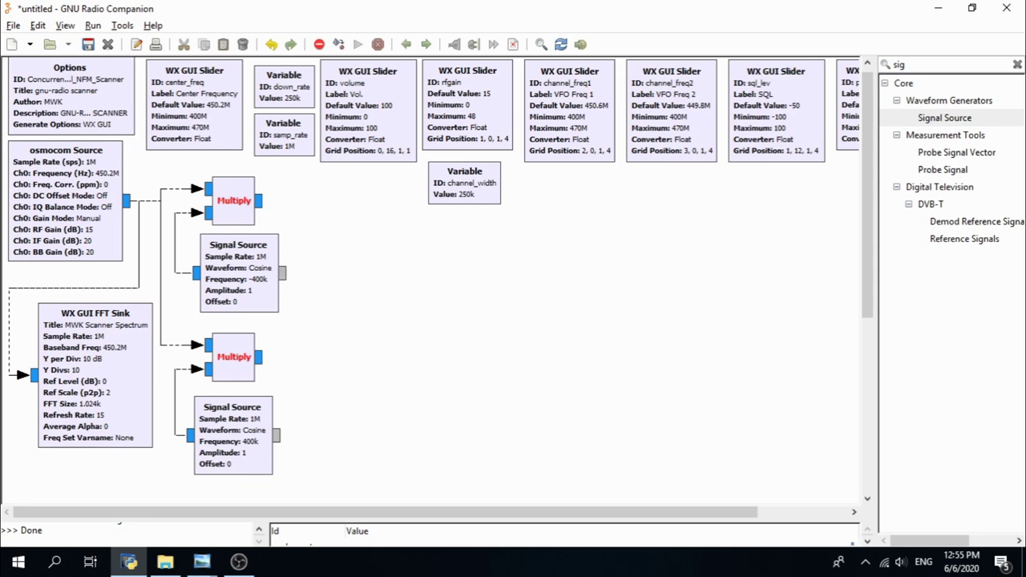
pyautogui.hotkey('alt', 'Tab')
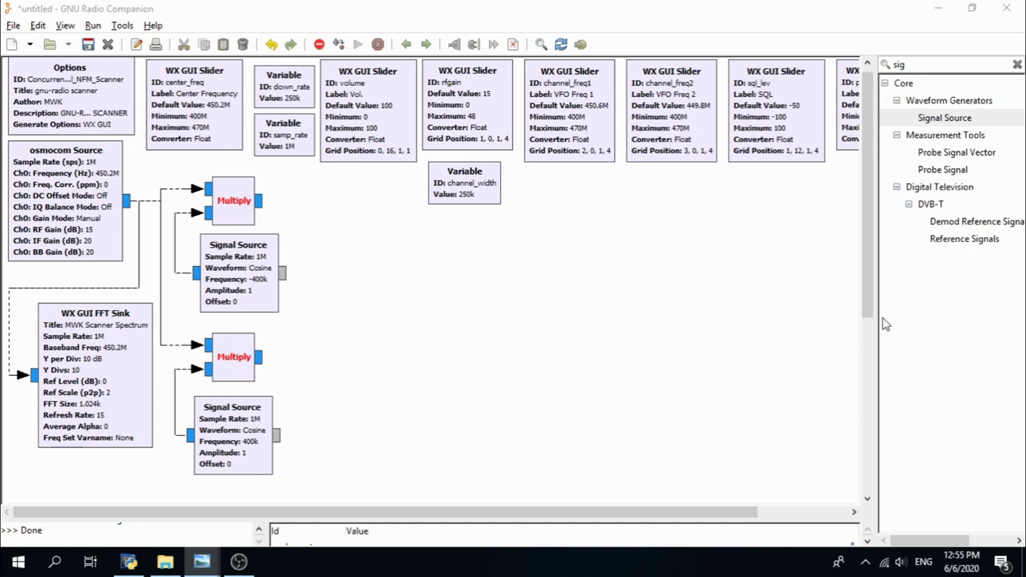
pyautogui.moveTo(873, 283); pyautogui.dragTo(872, 269)
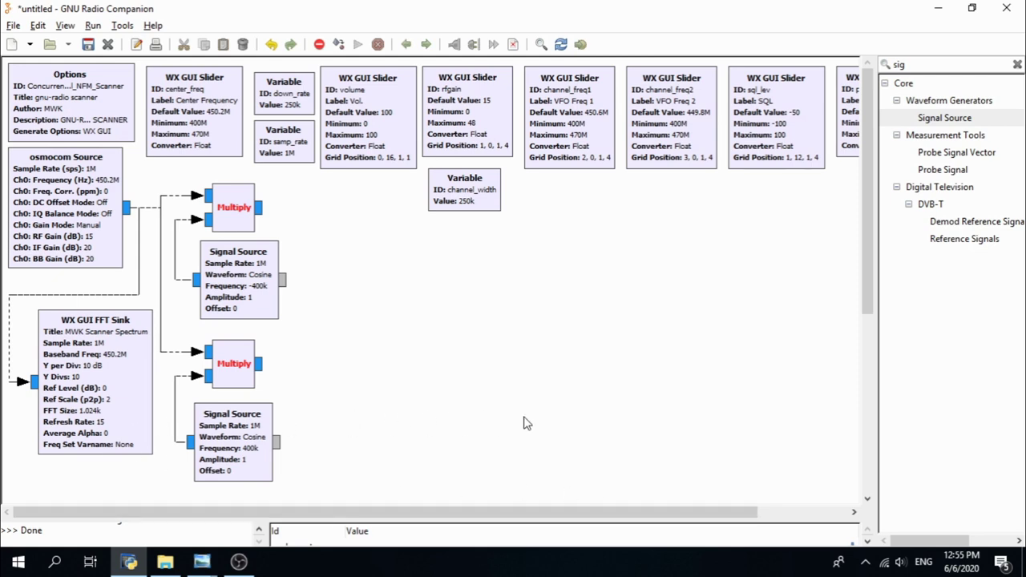
# Step: Search the block library for "low" and place a Low Pass Filter beside the first Multiply block
pyautogui.doubleClick(931, 65)
pyautogui.write('low')
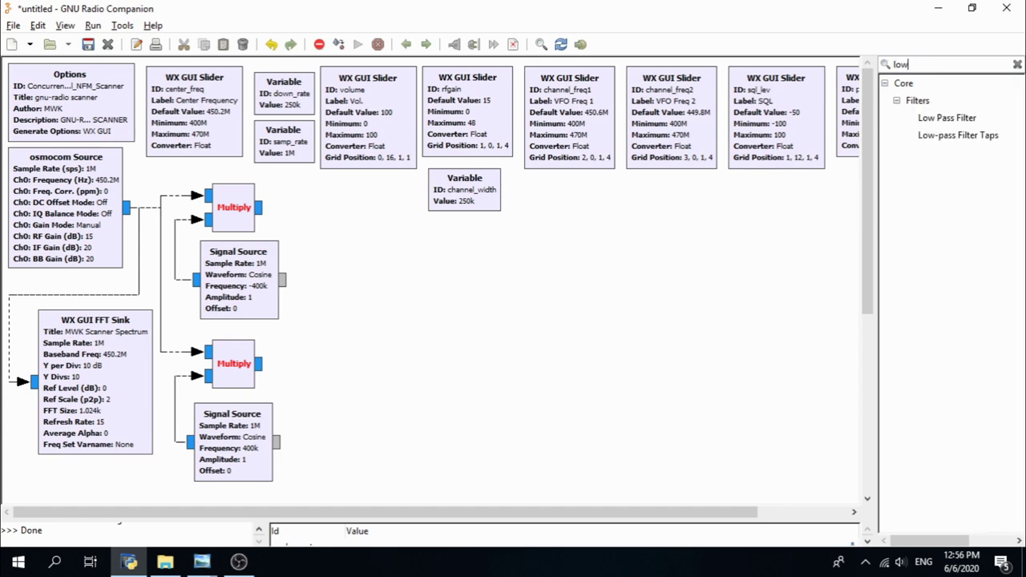
pyautogui.moveTo(972, 122); pyautogui.dragTo(327, 216)
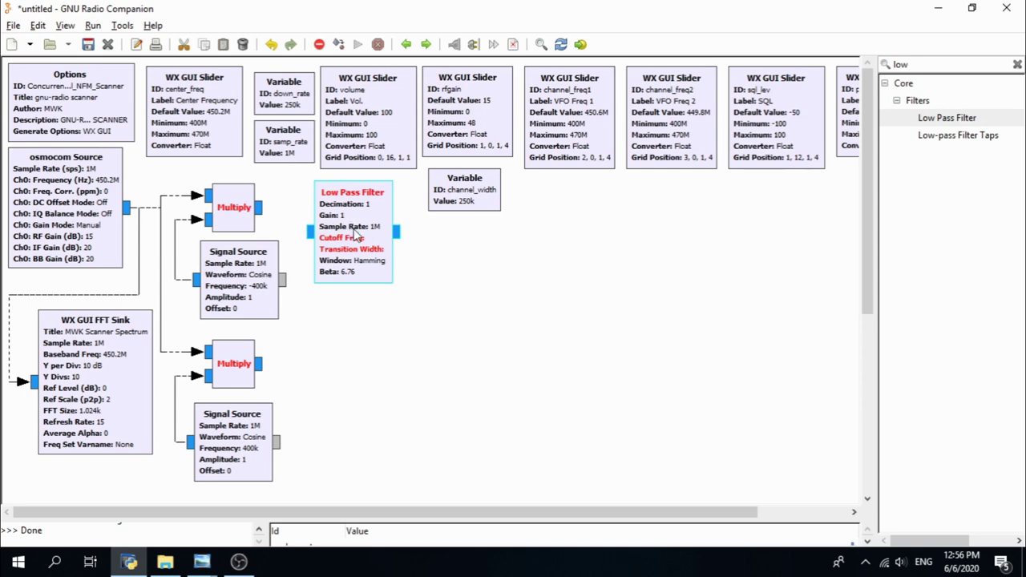
# Step: Set the Low Pass Filter's decimation to int(samp_rate/channel_width) in its properties
pyautogui.doubleClick(355, 232)
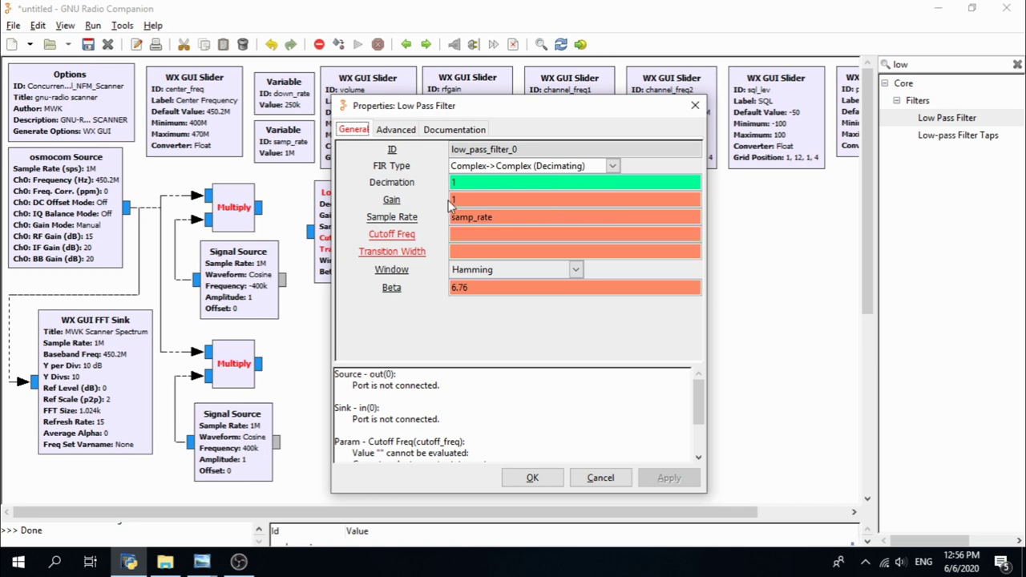
pyautogui.doubleClick(466, 183)
pyautogui.write('int')
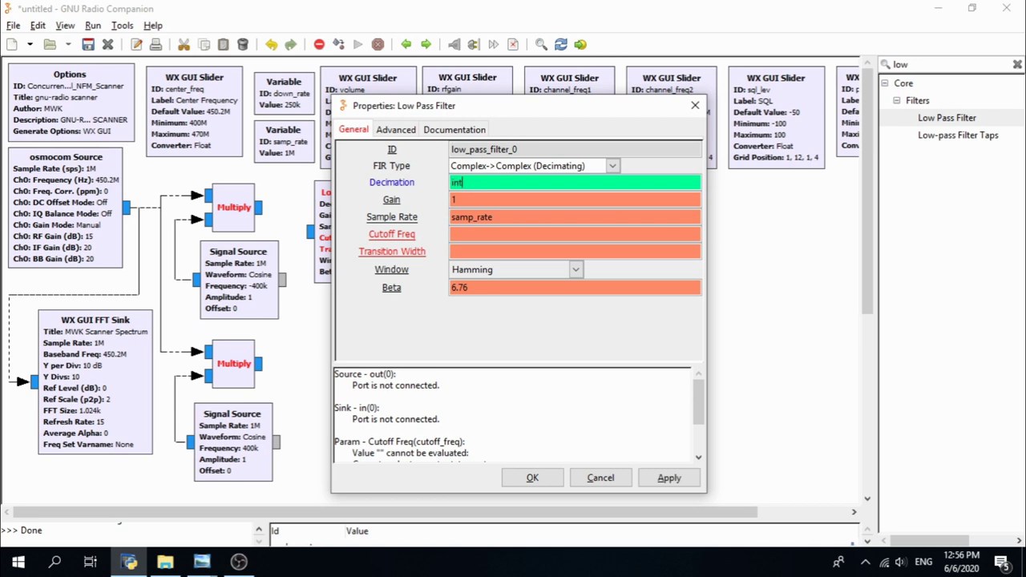
pyautogui.write('(')
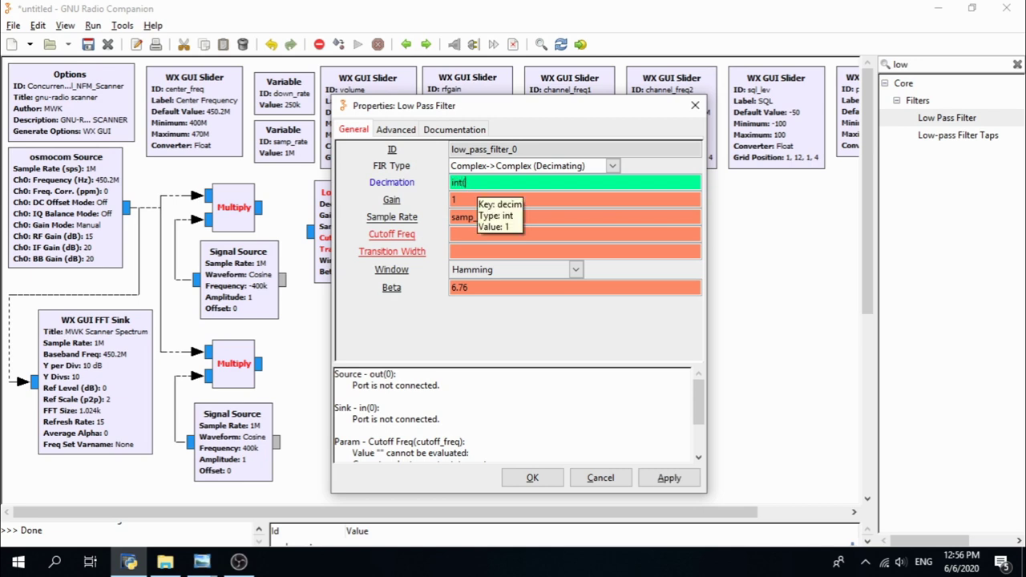
pyautogui.write('samp_rate')
pyautogui.write('/')
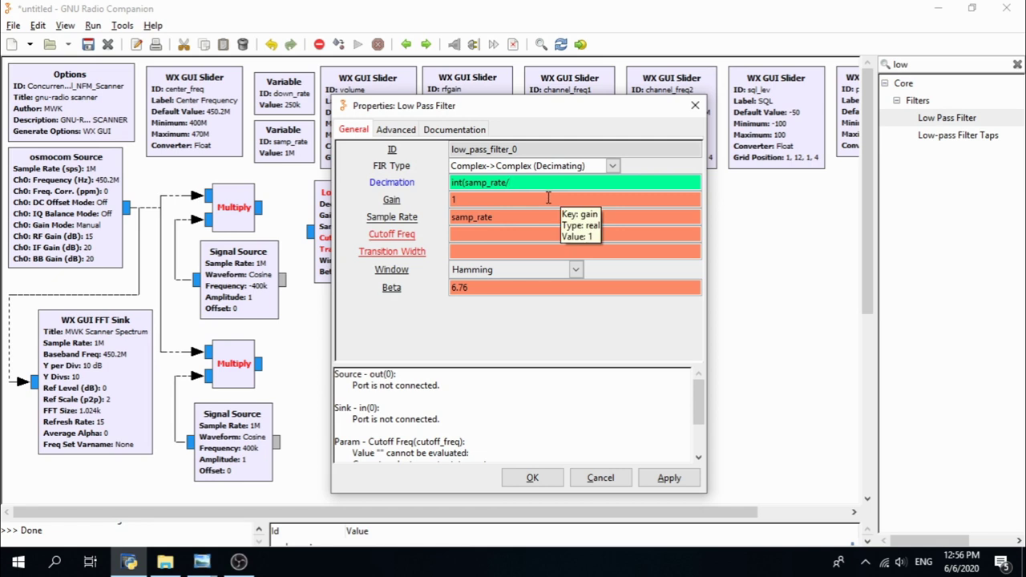
pyautogui.write('cha')
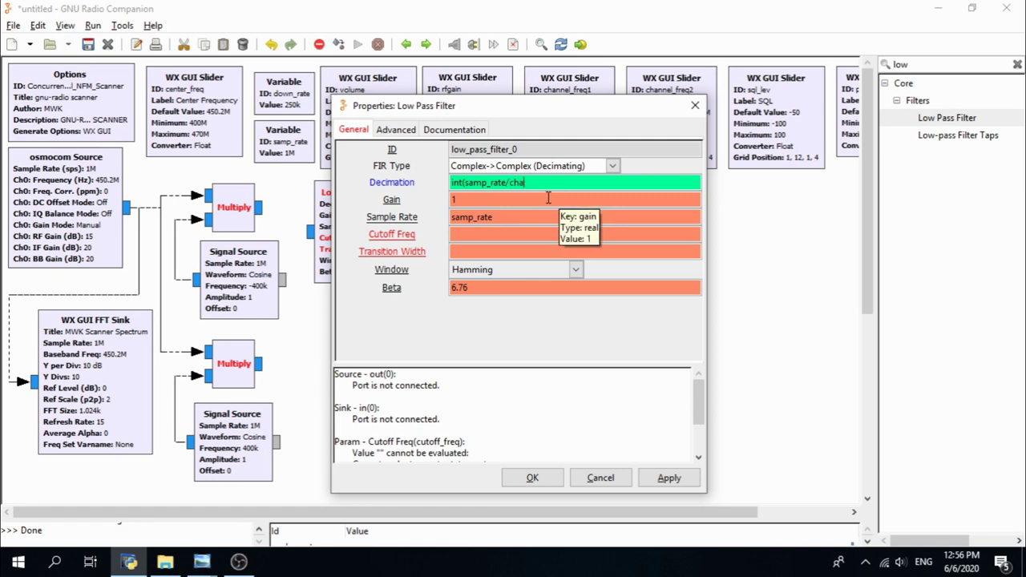
pyautogui.write('nnel')
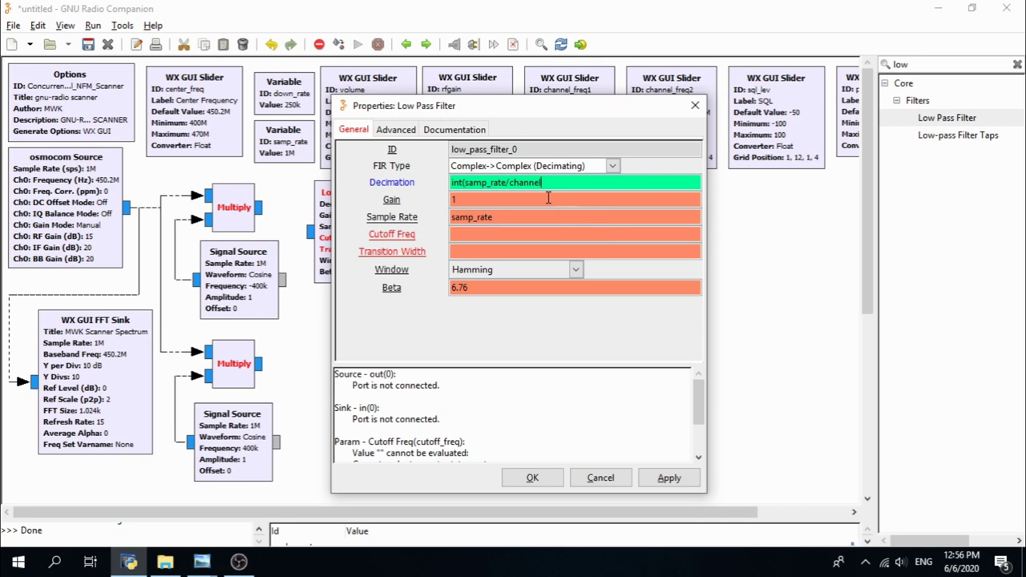
pyautogui.write('_')
pyautogui.write('w')
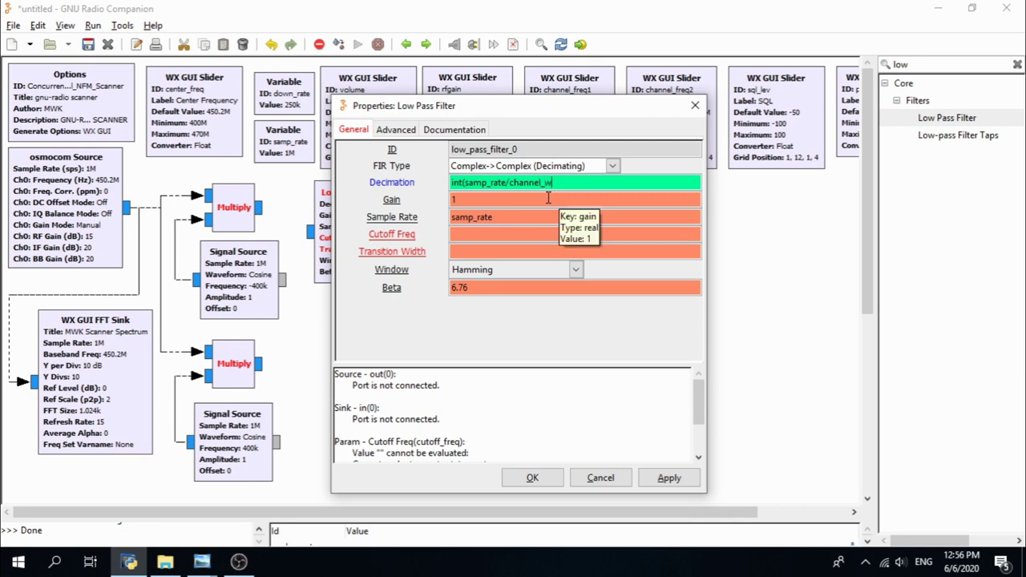
pyautogui.write('idth')
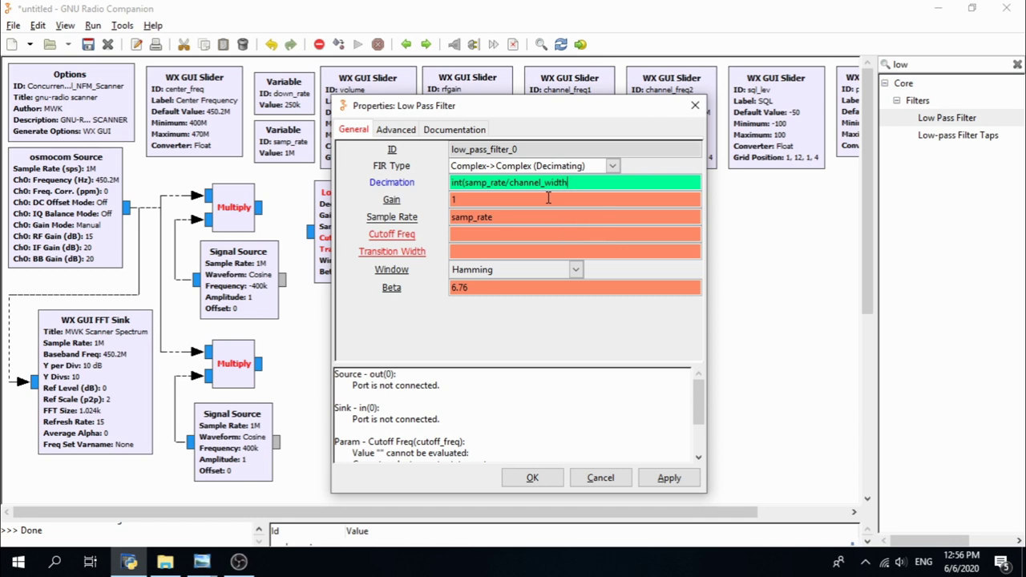
pyautogui.write(')')
pyautogui.doubleClick(457, 183)
pyautogui.moveTo(508, 183); pyautogui.dragTo(465, 183)
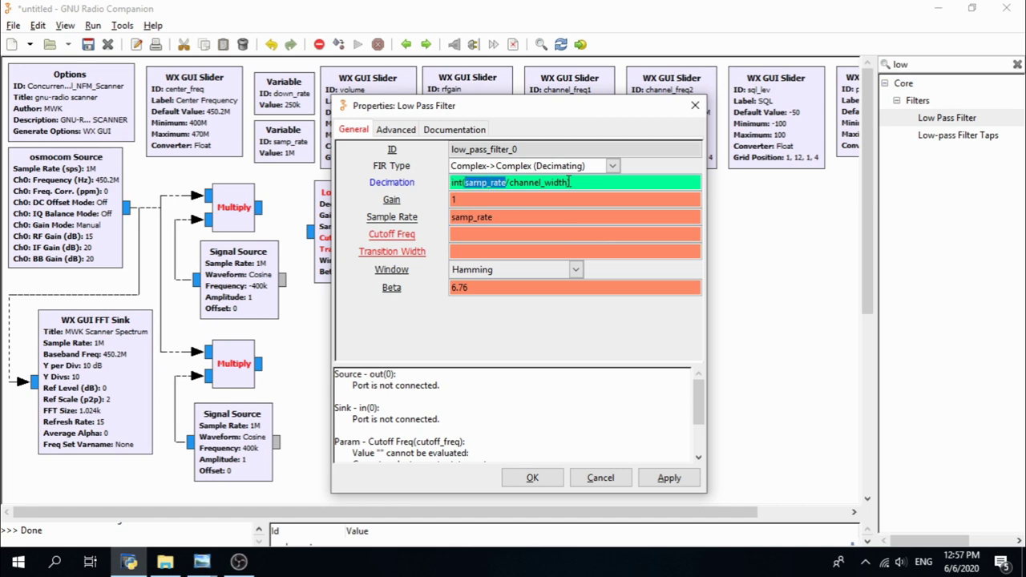
pyautogui.moveTo(569, 183); pyautogui.dragTo(449, 185)
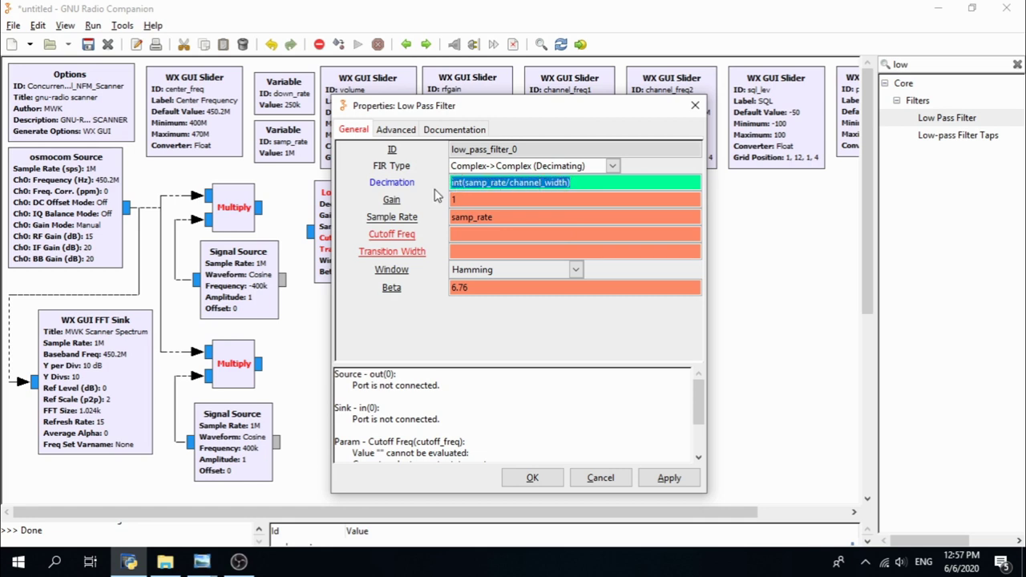
# Step: Set the Low Pass Filter's cutoff frequency to 1e3 and transition width to 12.5e3, with a gain of 1
pyautogui.click(456, 199)
pyautogui.write('1')
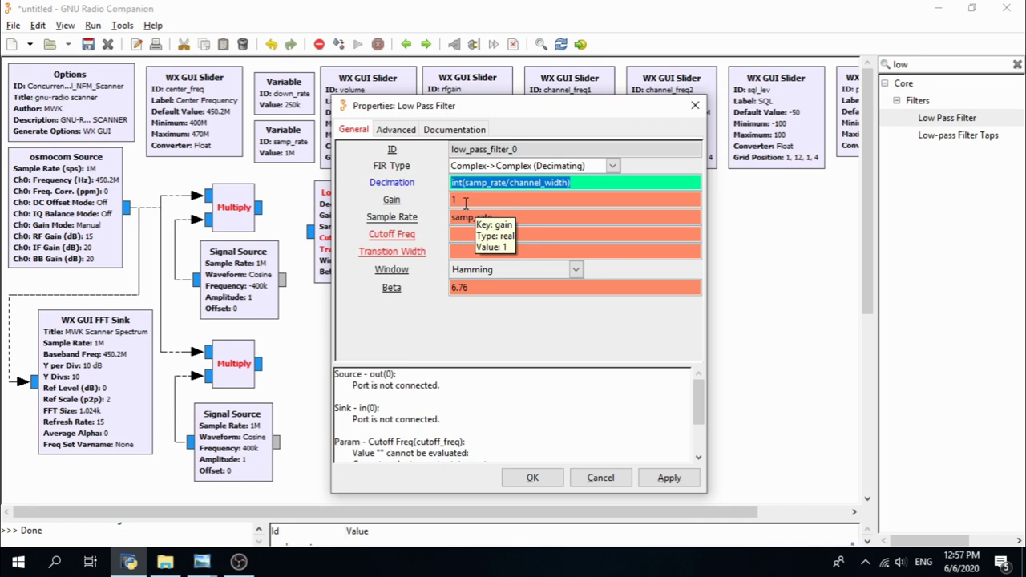
pyautogui.click(465, 200)
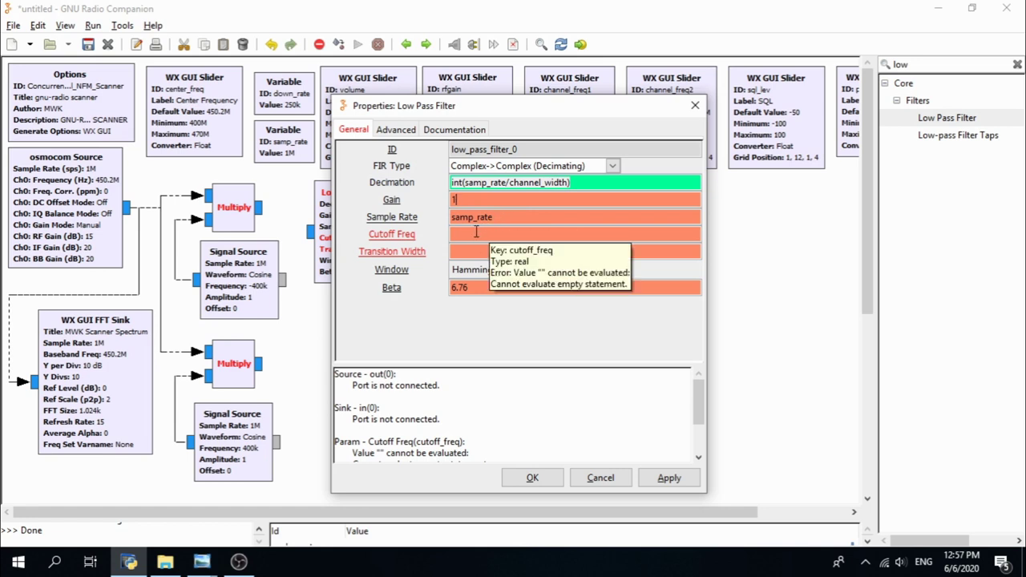
pyautogui.click(503, 231)
pyautogui.write('1')
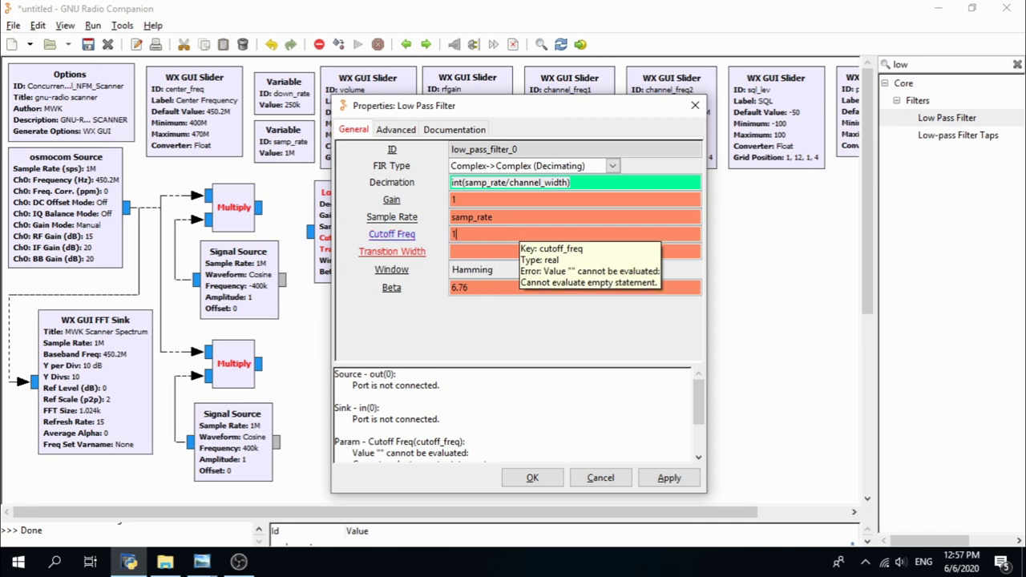
pyautogui.write('e3')
pyautogui.click(465, 251)
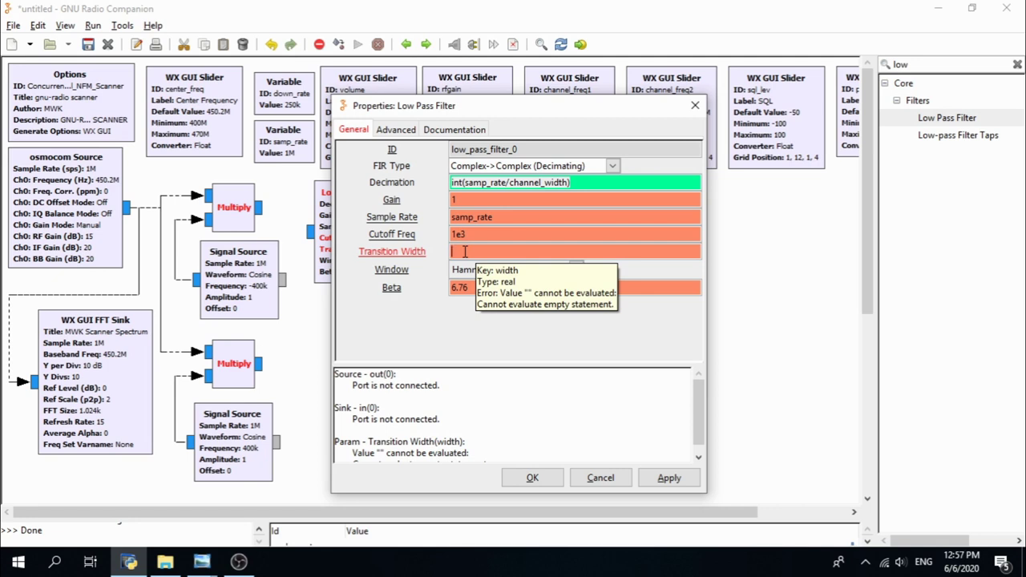
pyautogui.write('12.5e3')
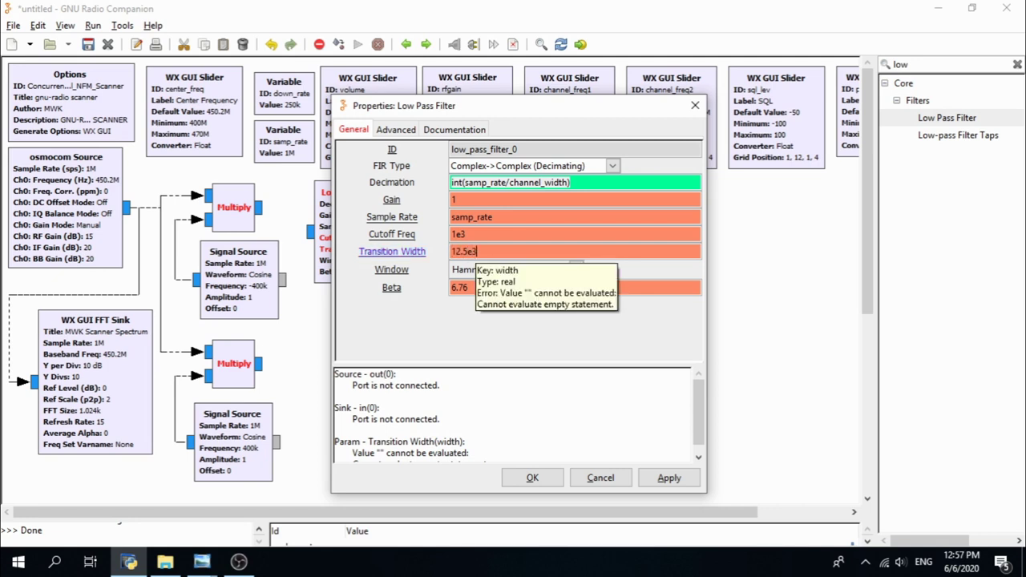
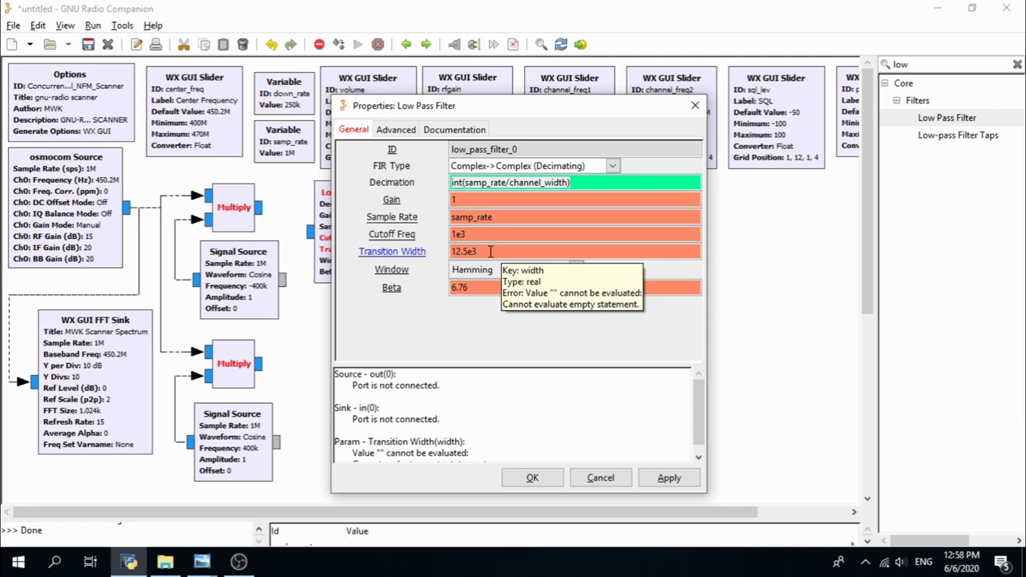
# Step: Accept the first Low Pass Filter's settings and place another Low Pass Filter beside the second Multiply block
pyautogui.click(542, 484)
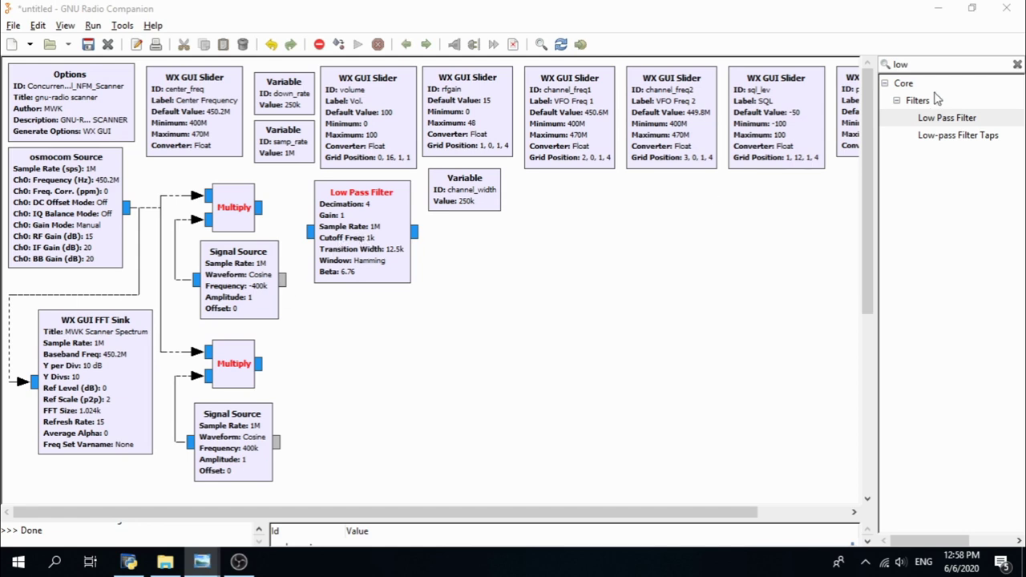
pyautogui.click(983, 121)
pyautogui.press('Return')
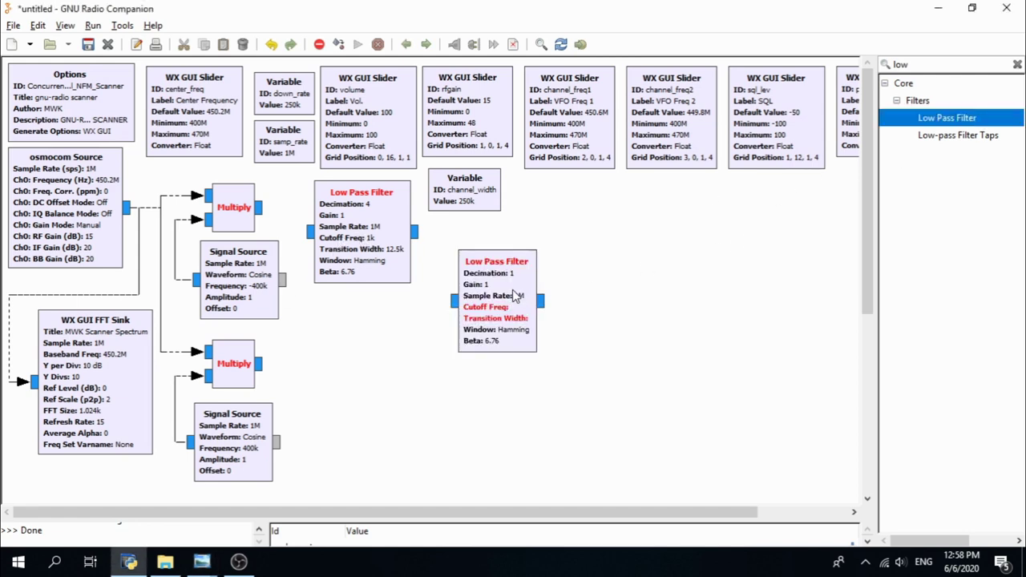
pyautogui.moveTo(516, 297); pyautogui.dragTo(332, 374)
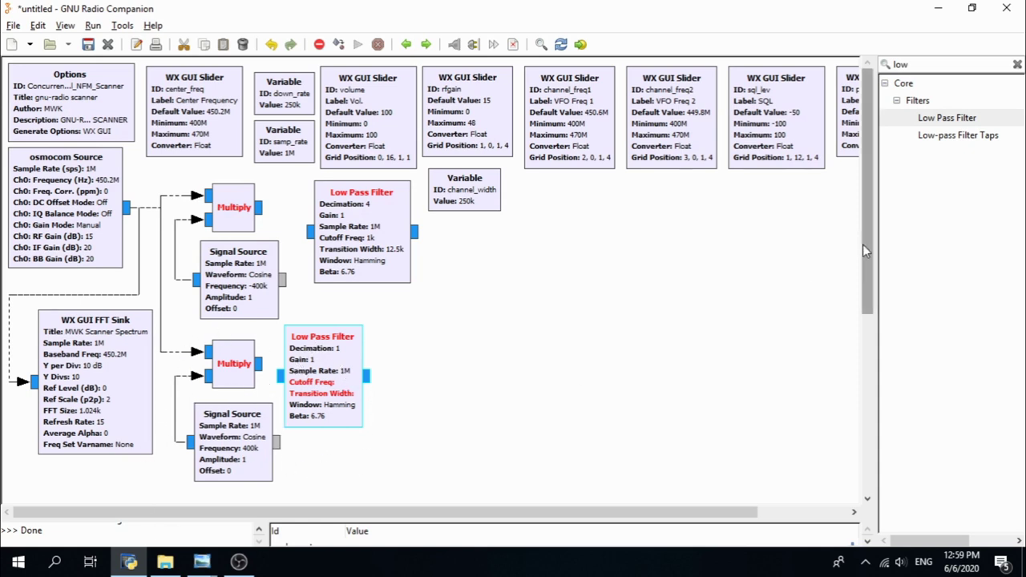
# Step: Set the second Low Pass Filter's decimation to int(samp_rate/channel_width)
pyautogui.moveTo(862, 245); pyautogui.dragTo(866, 344)
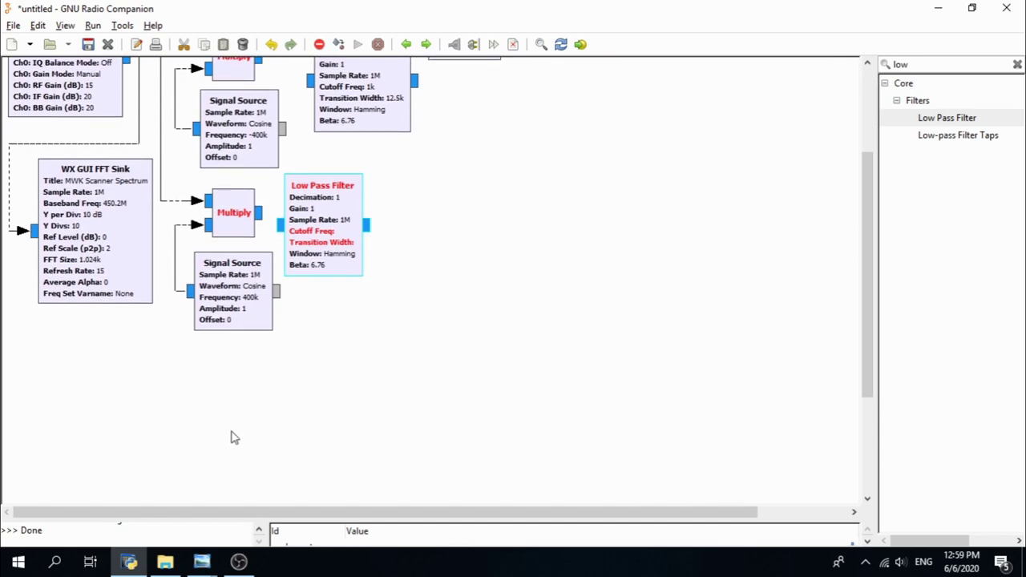
pyautogui.scroll(2, 872, 350)
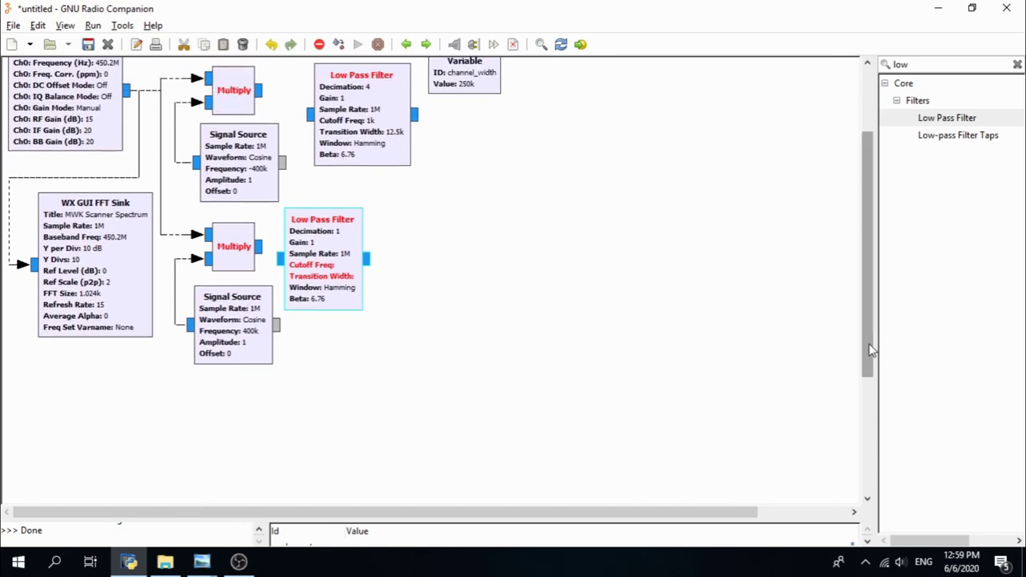
pyautogui.moveTo(872, 350); pyautogui.dragTo(859, 293)
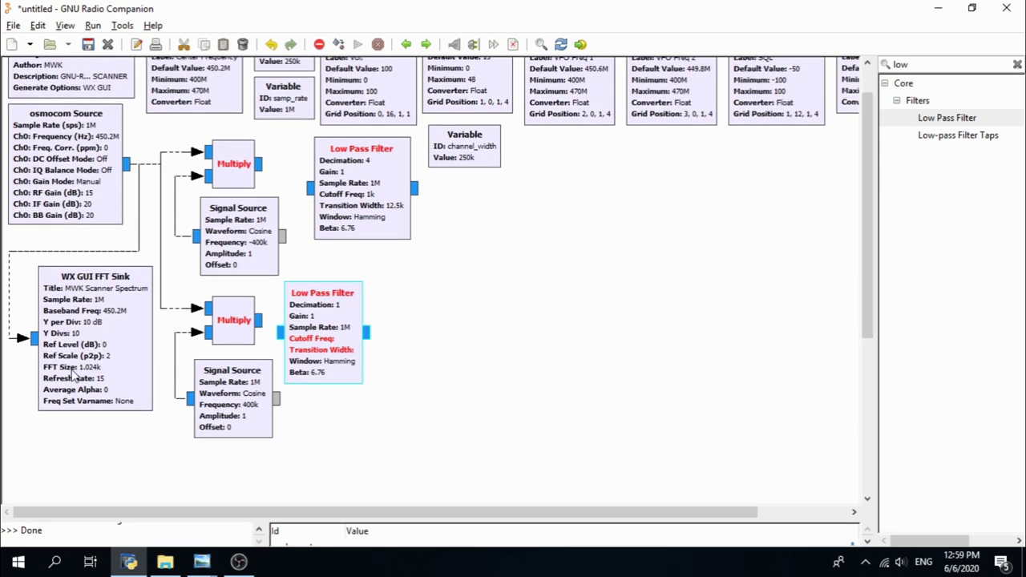
pyautogui.doubleClick(318, 334)
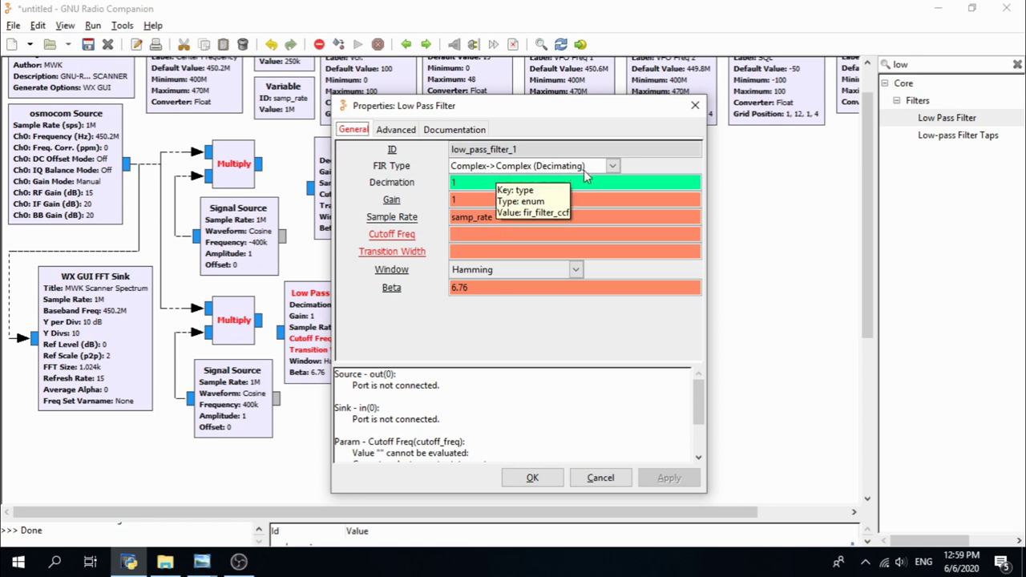
pyautogui.click(471, 183)
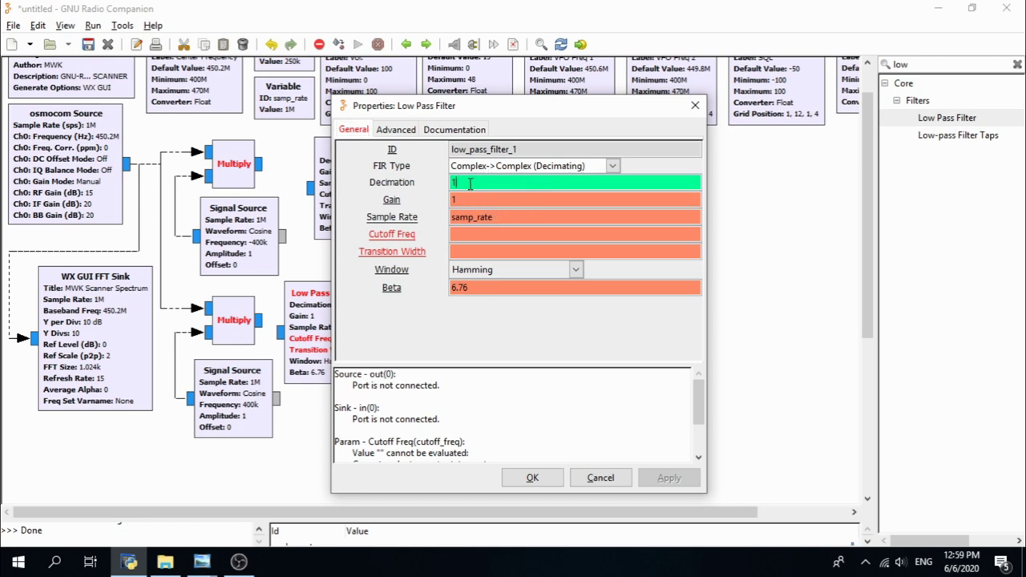
pyautogui.doubleClick(471, 183)
pyautogui.write('int')
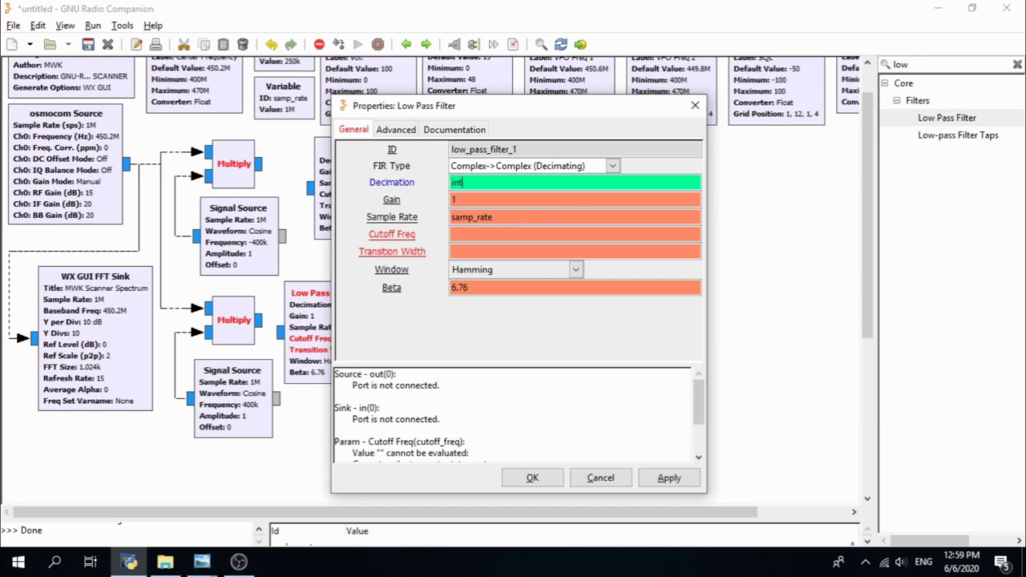
pyautogui.write('(')
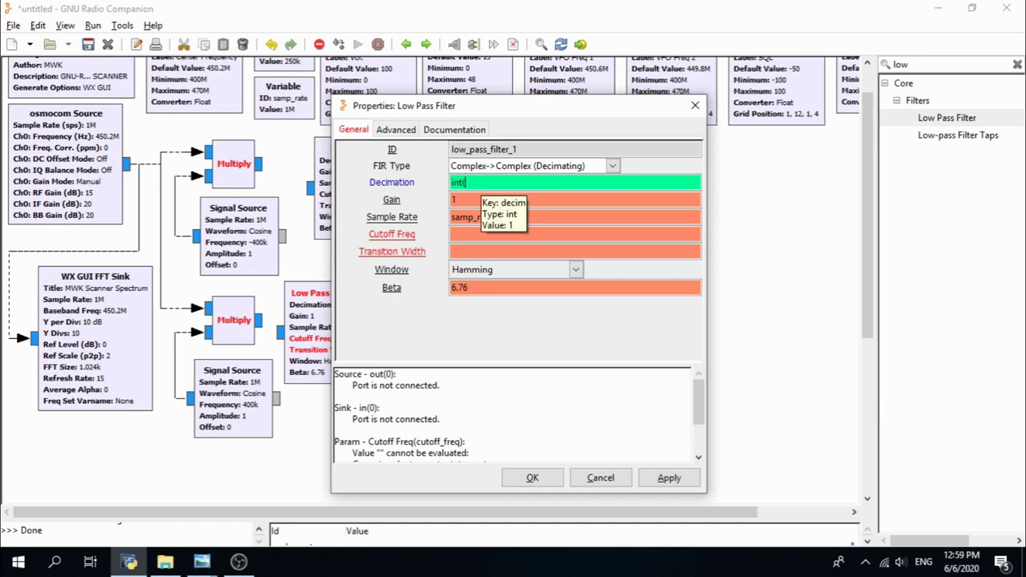
pyautogui.write('samp_rate/')
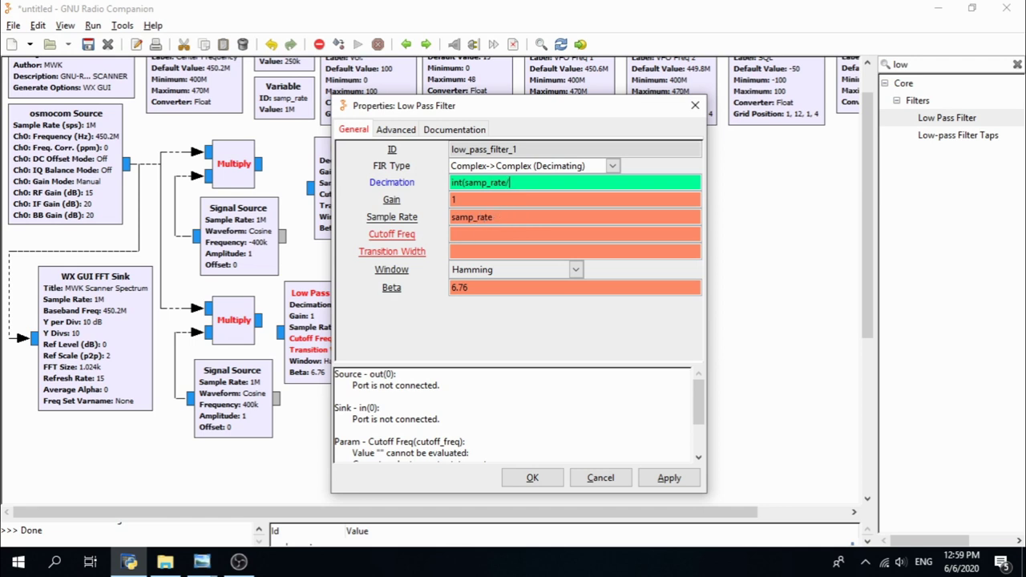
pyautogui.write('chan')
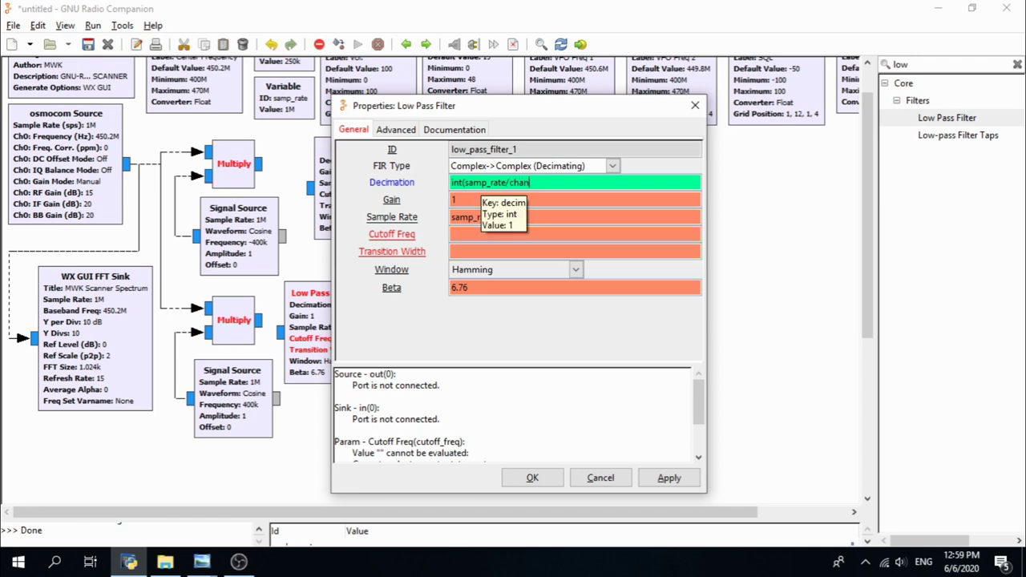
pyautogui.write('nel_width')
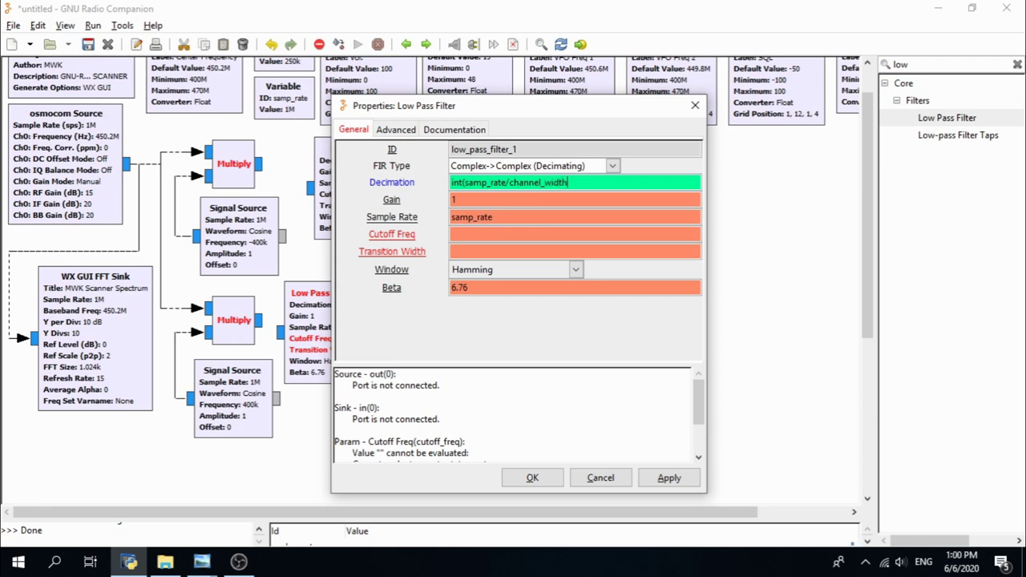
pyautogui.write(')')
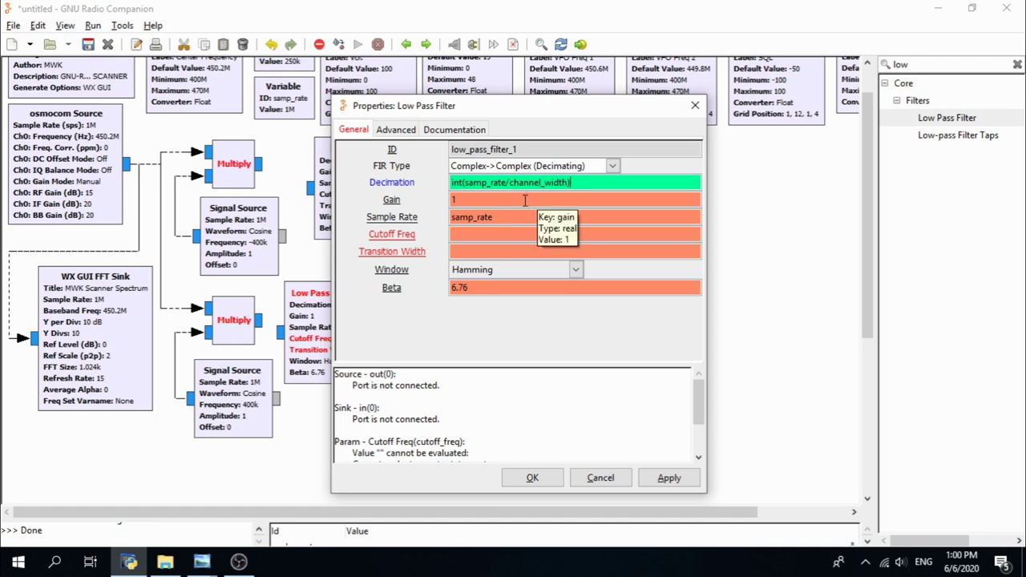
# Step: Set the second Low Pass Filter's cutoff frequency to 1e3 and transition width to 12.5e3, and accept its properties
pyautogui.click(467, 234)
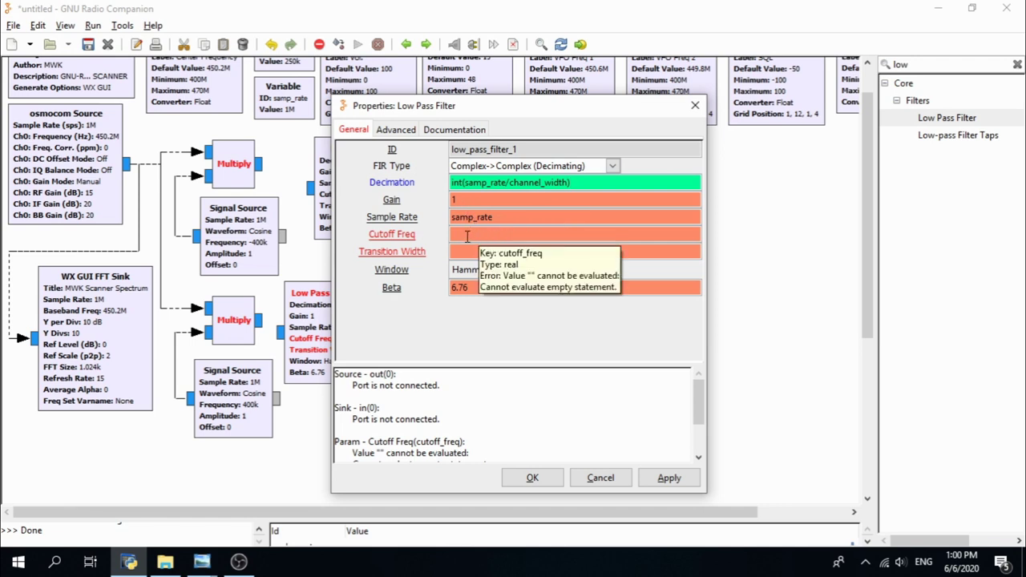
pyautogui.write('1')
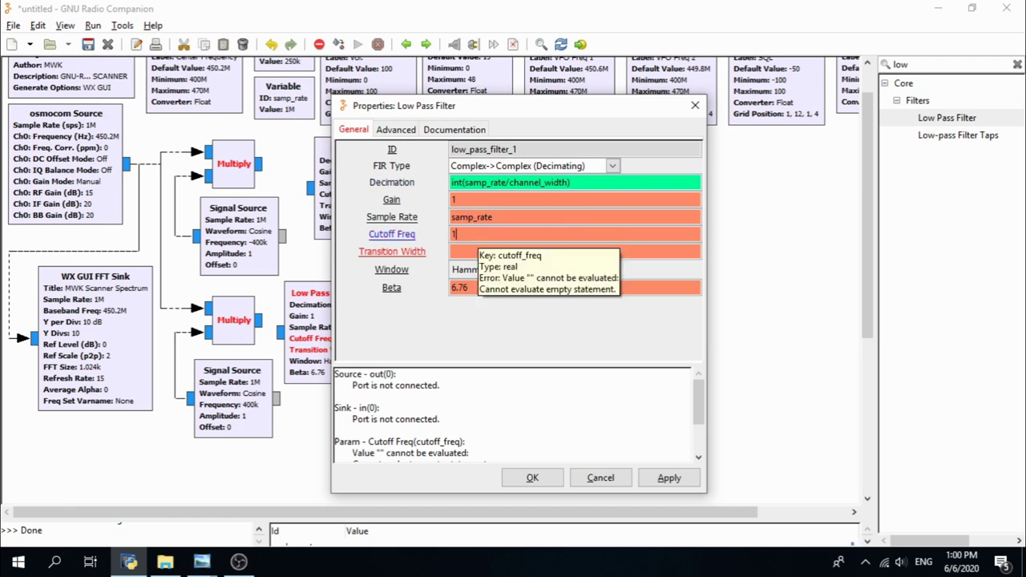
pyautogui.write('e3')
pyautogui.click(465, 254)
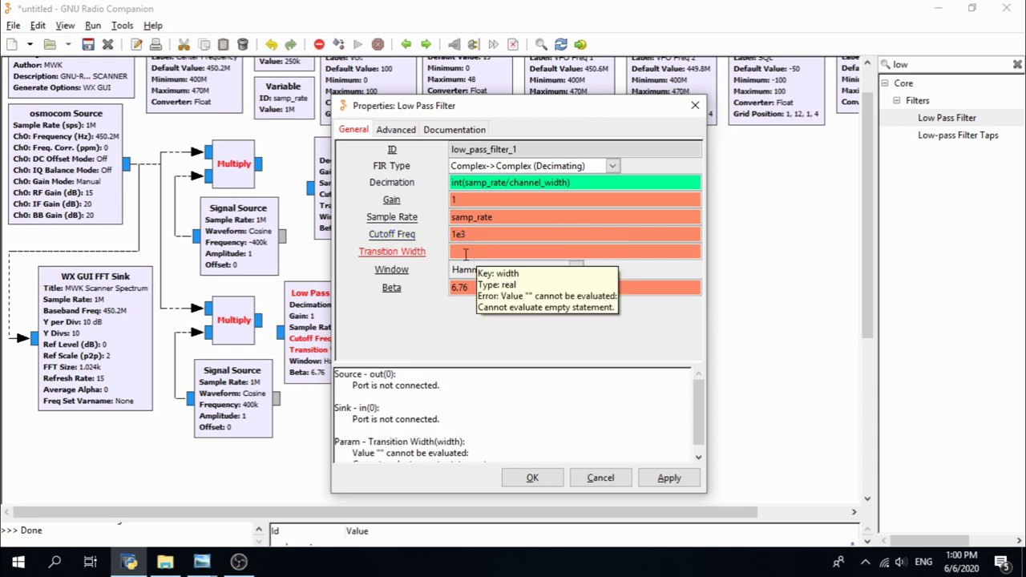
pyautogui.write('12.5')
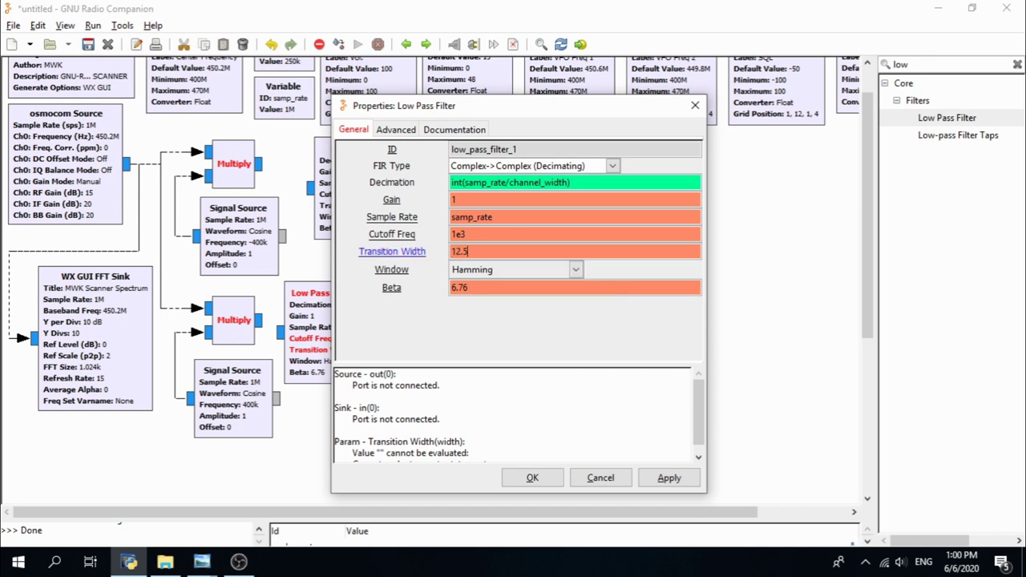
pyautogui.write('e3')
pyautogui.click(510, 477)
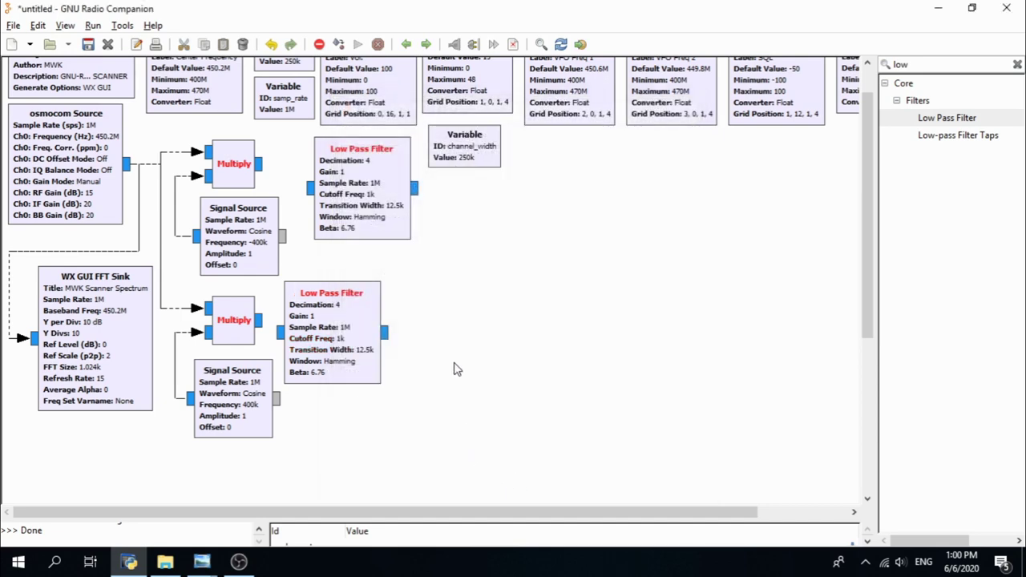
# Step: Connect each Multiply output to the input of its adjacent Low Pass Filter and shift the second filter slightly down
pyautogui.click(263, 166)
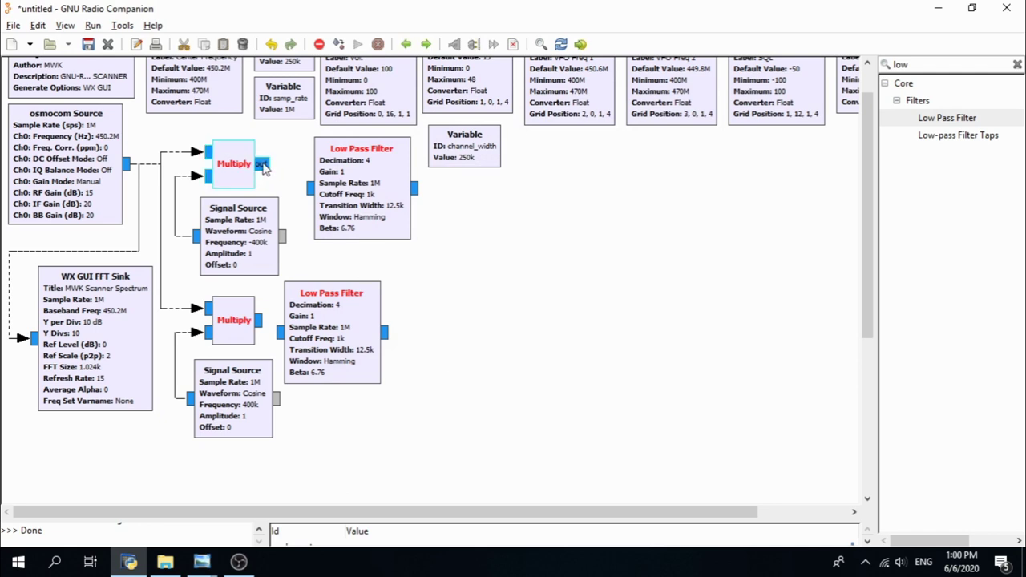
pyautogui.click(307, 190)
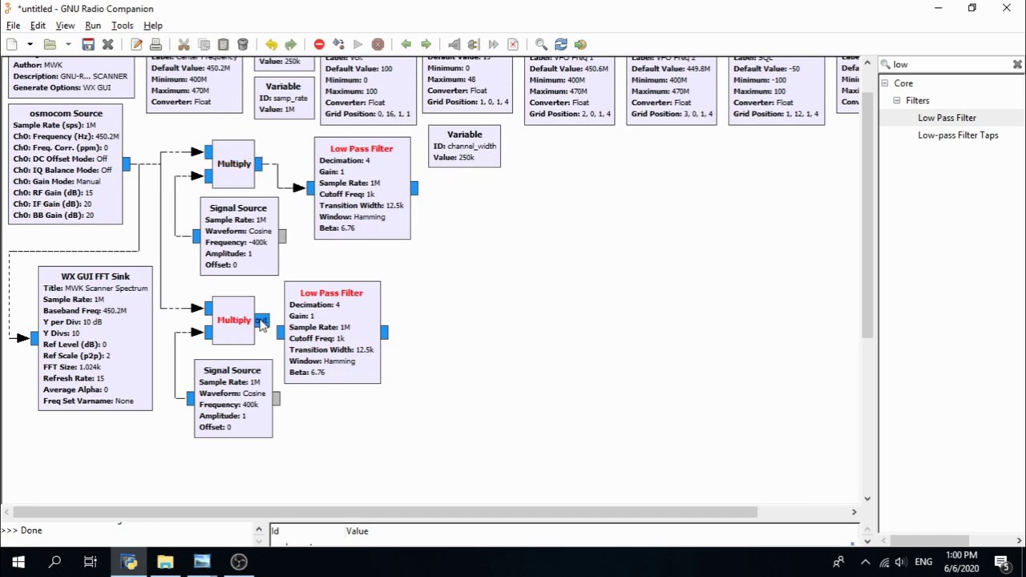
pyautogui.click(261, 321)
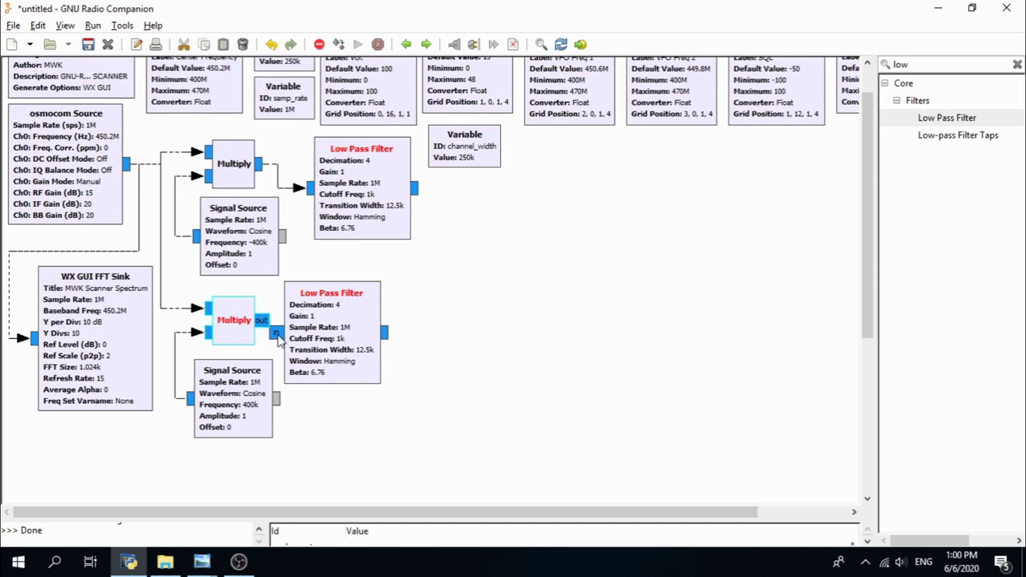
pyautogui.click(278, 337)
pyautogui.moveTo(327, 342)
pyautogui.mouseDown()
pyautogui.moveTo(345, 343)
pyautogui.moveTo(331, 355)
pyautogui.mouseUp()
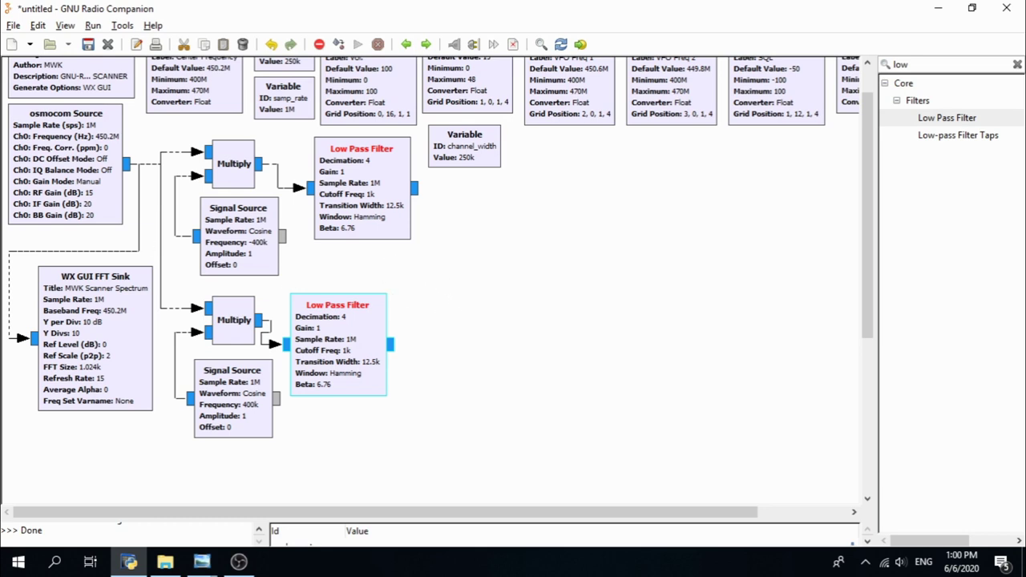
# Step: Search the block library for "simpl" and place a Simple Squelch beside the first Low Pass Filter, nudging the channel_width Variable up
pyautogui.hotkey('alt', 'Tab')
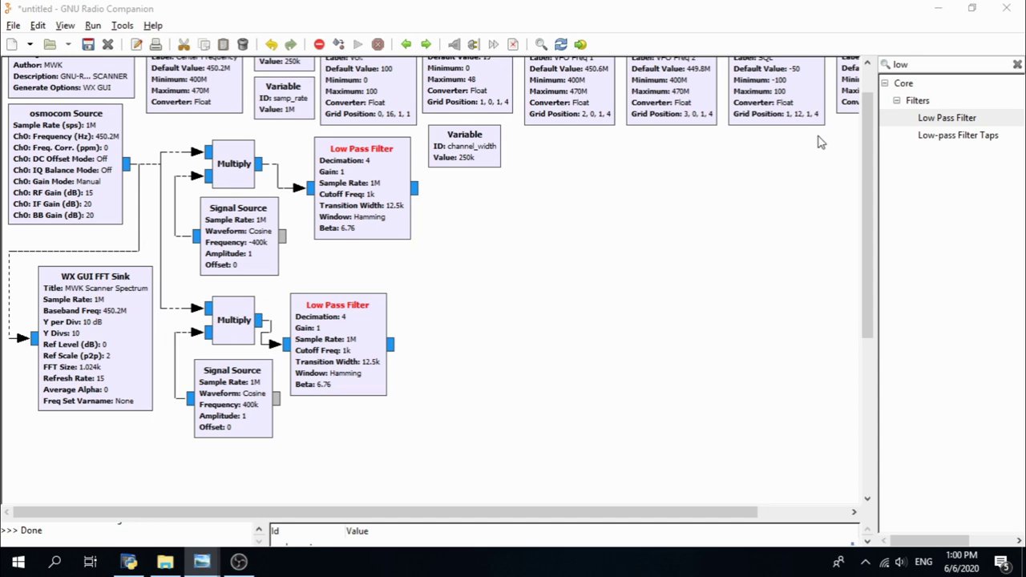
pyautogui.click(913, 66)
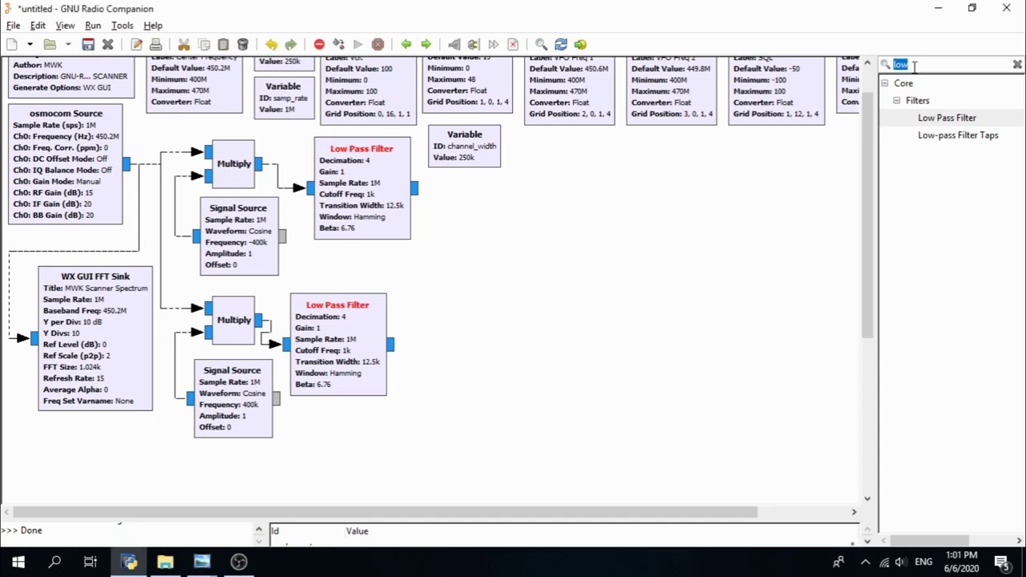
pyautogui.write('simpl')
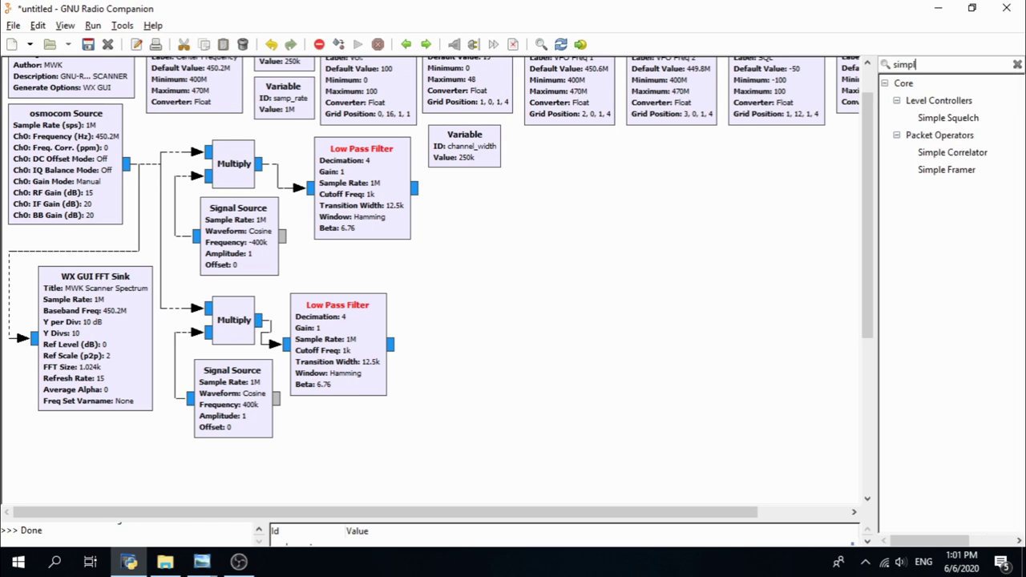
pyautogui.doubleClick(953, 117)
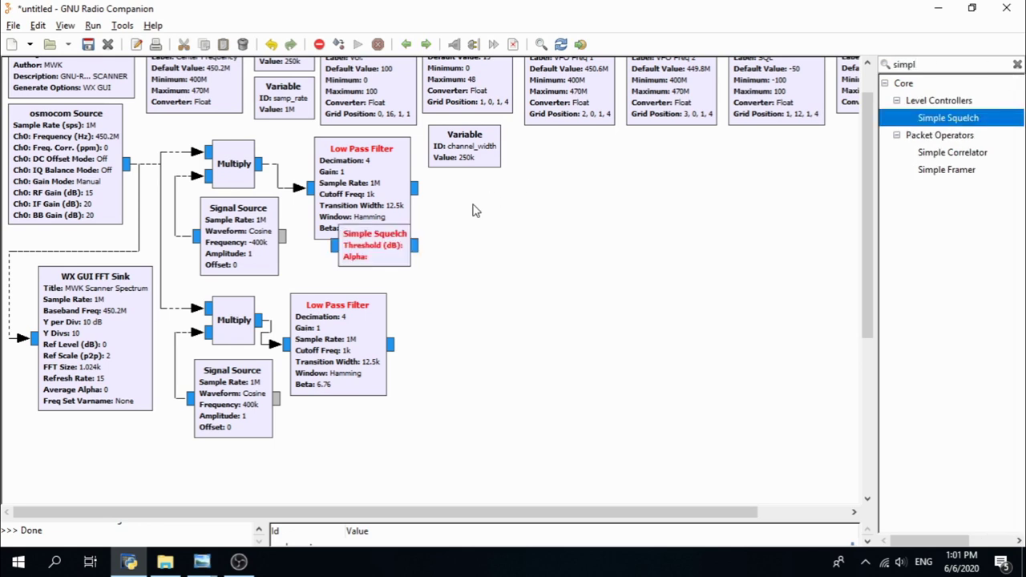
pyautogui.moveTo(379, 253); pyautogui.dragTo(473, 203)
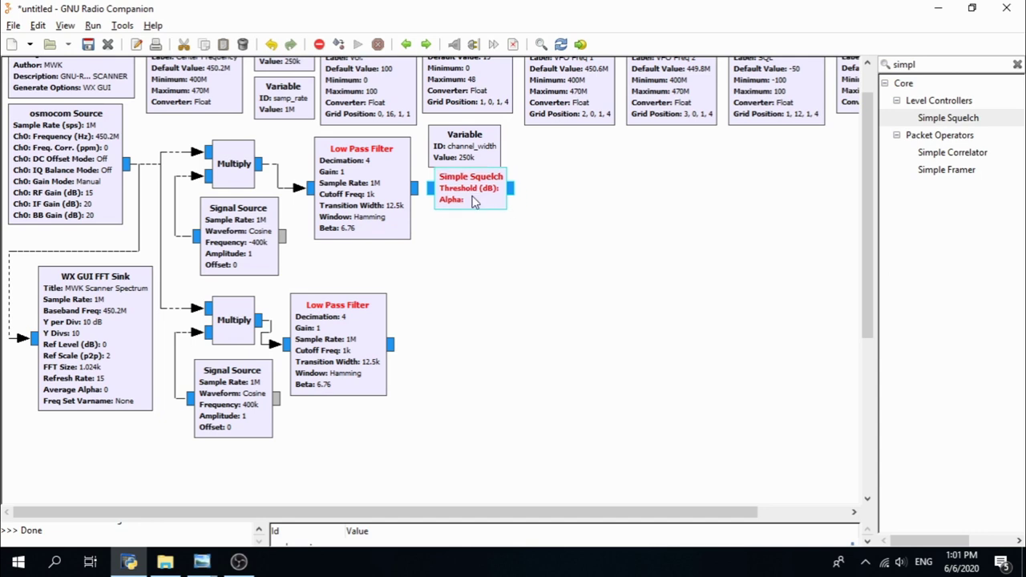
pyautogui.moveTo(470, 157); pyautogui.dragTo(470, 151)
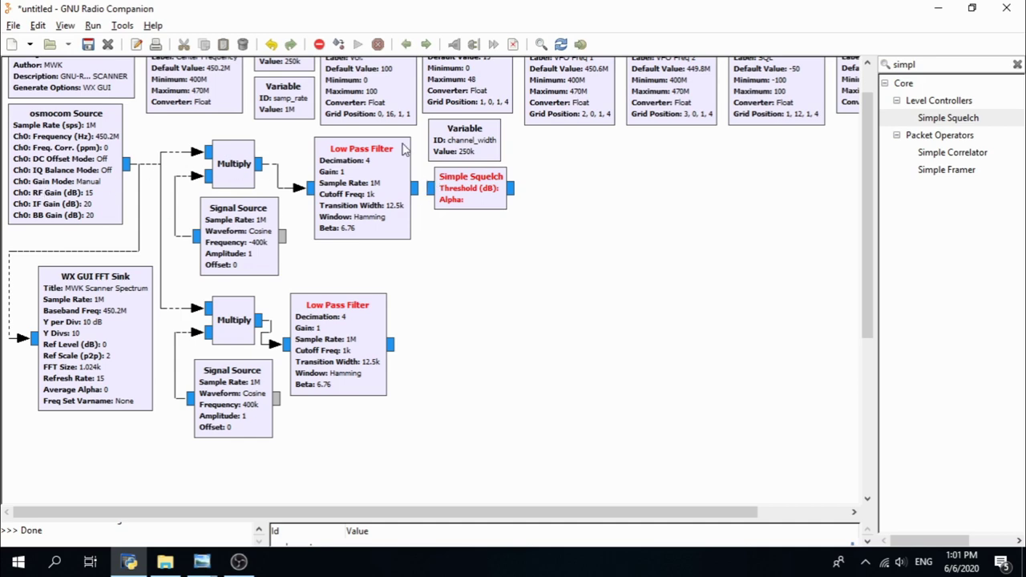
# Step: Set the first Simple Squelch's threshold to -50 dB and alpha to 1e-4, and accept its properties
pyautogui.doubleClick(471, 200)
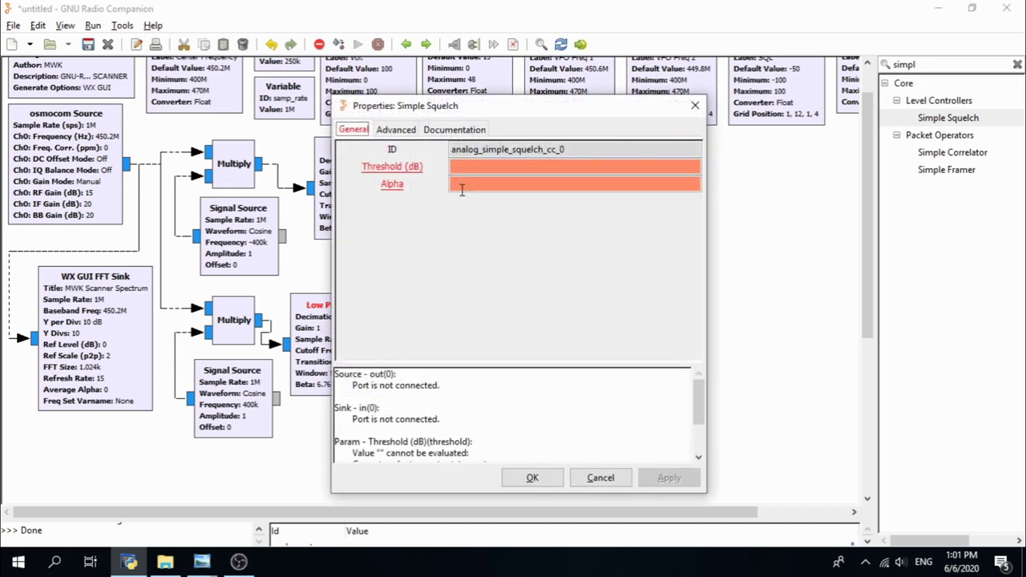
pyautogui.moveTo(441, 118); pyautogui.dragTo(547, 125)
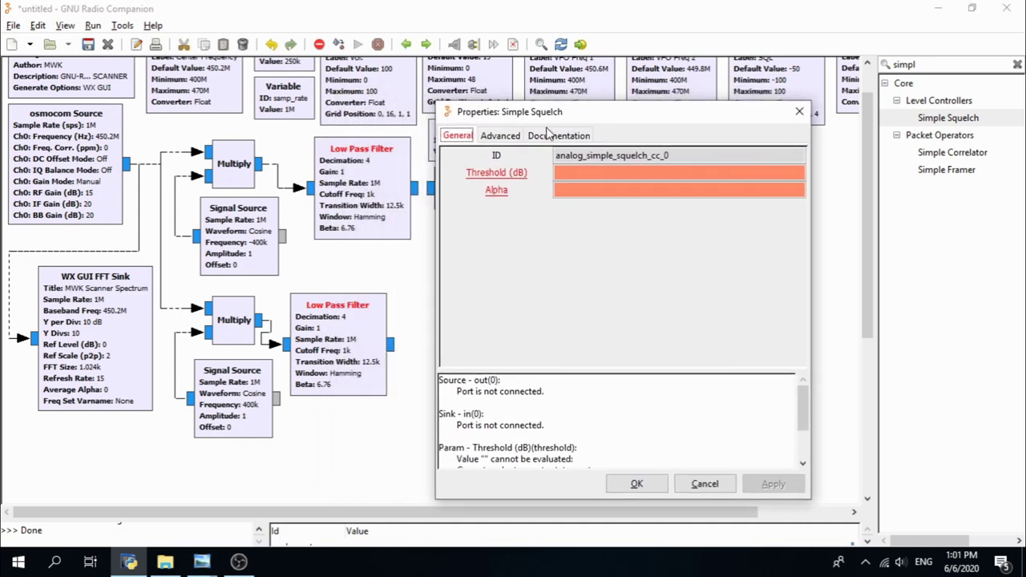
pyautogui.click(576, 177)
pyautogui.write('-50')
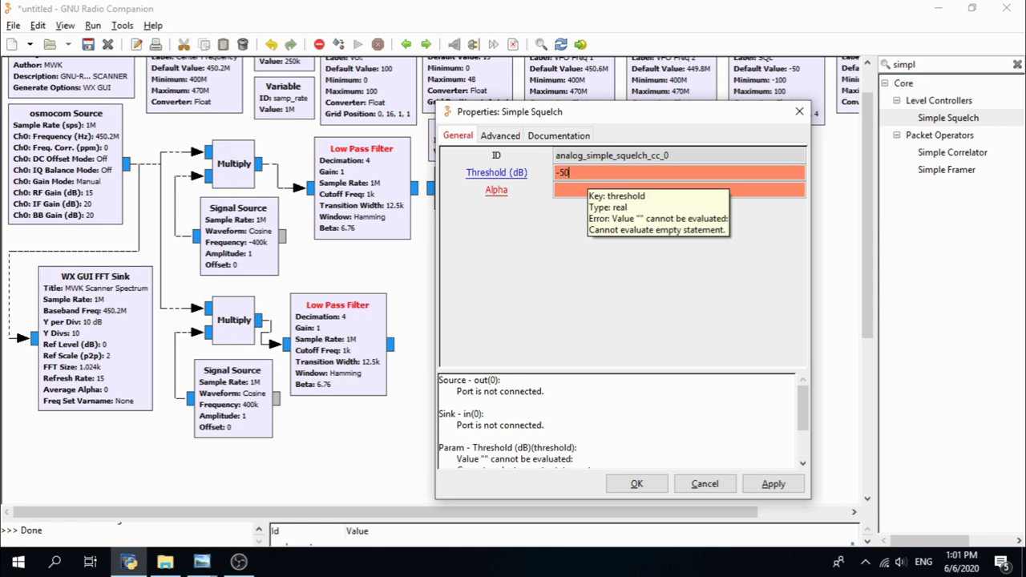
pyautogui.click(600, 191)
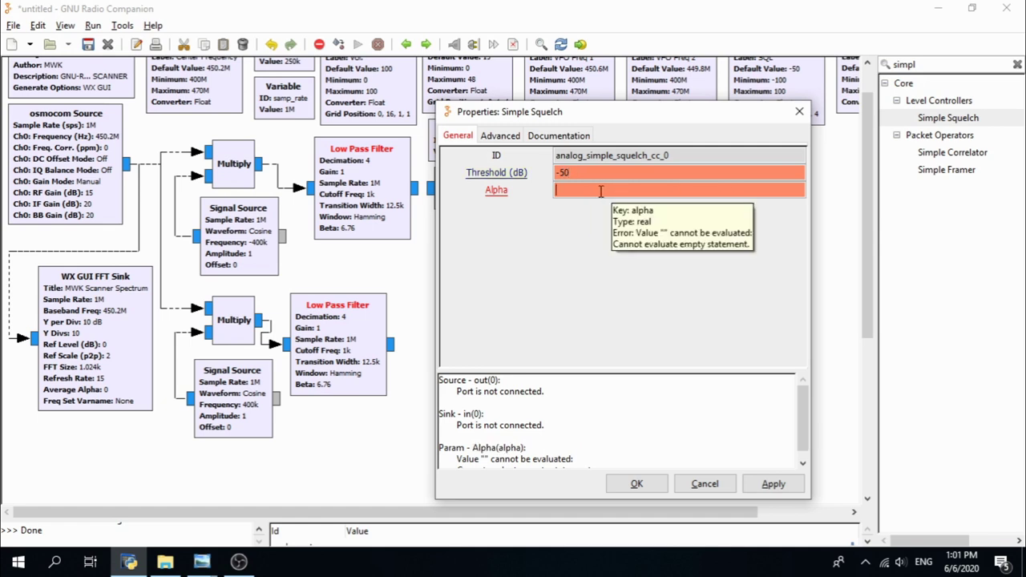
pyautogui.write('1e-4')
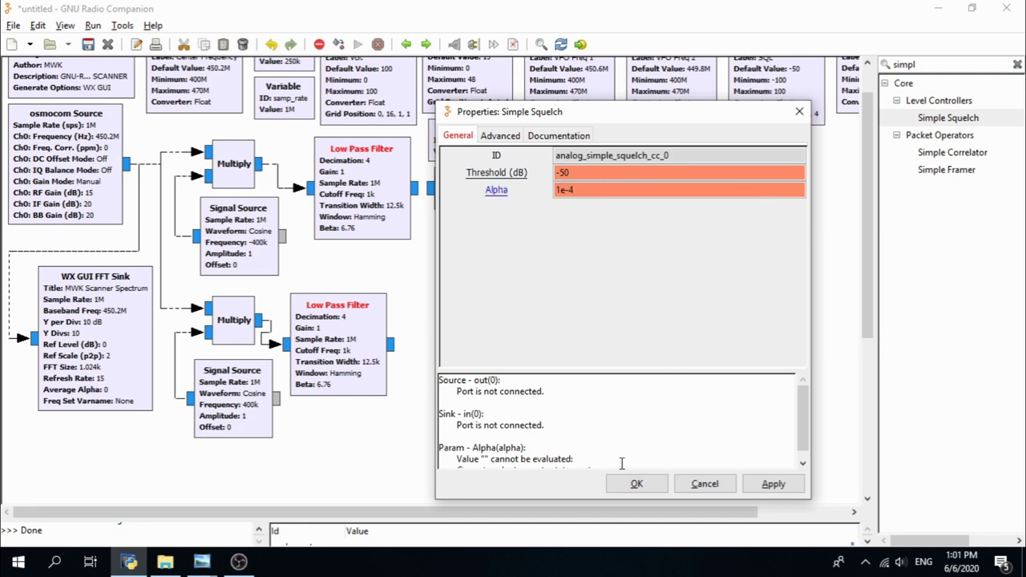
pyautogui.click(637, 484)
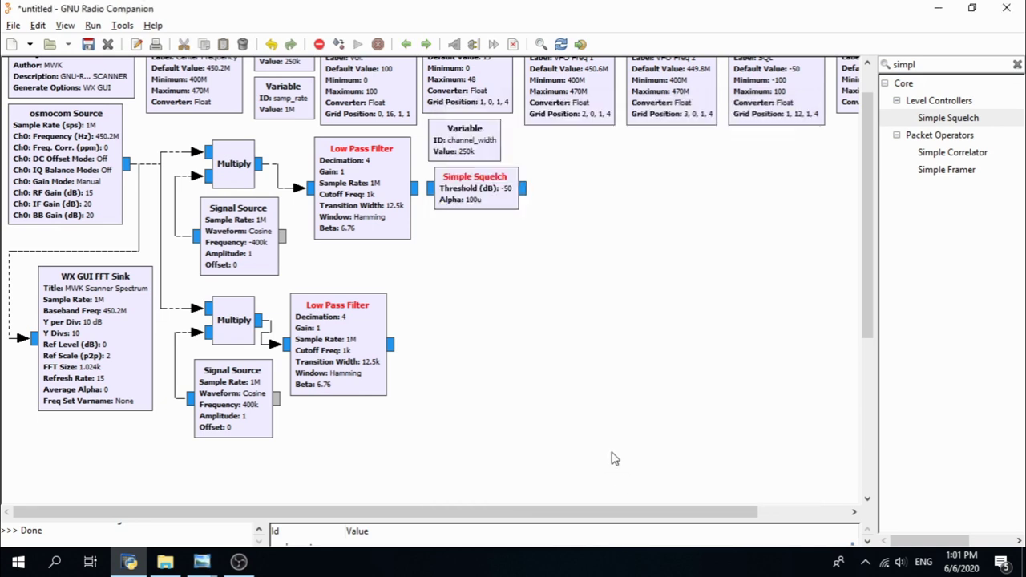
# Step: Connect the first Low Pass Filter's output to the Simple Squelch's input, shifting the squelch to leave room for the connection
pyautogui.moveTo(465, 199); pyautogui.dragTo(478, 199)
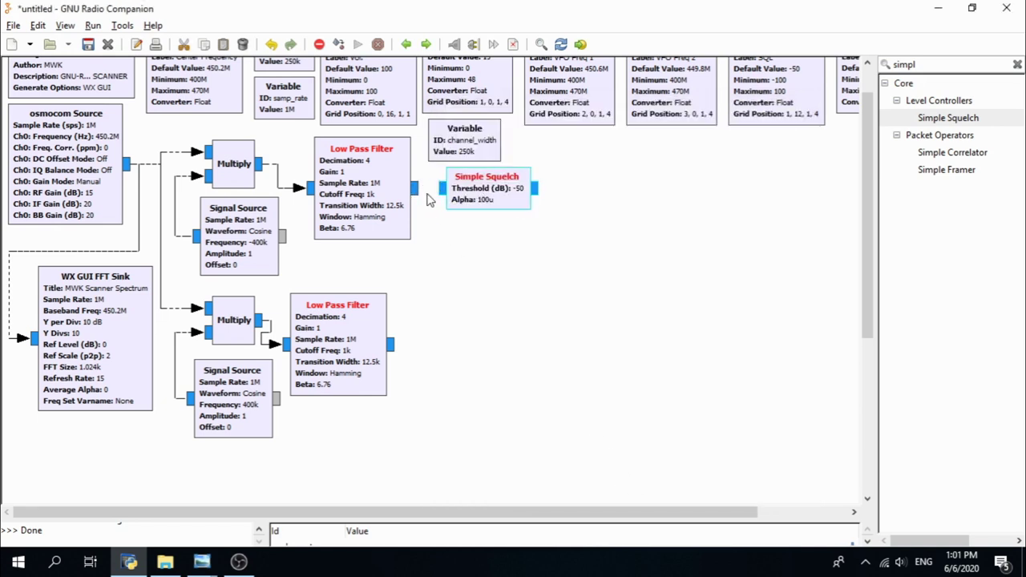
pyautogui.click(417, 193)
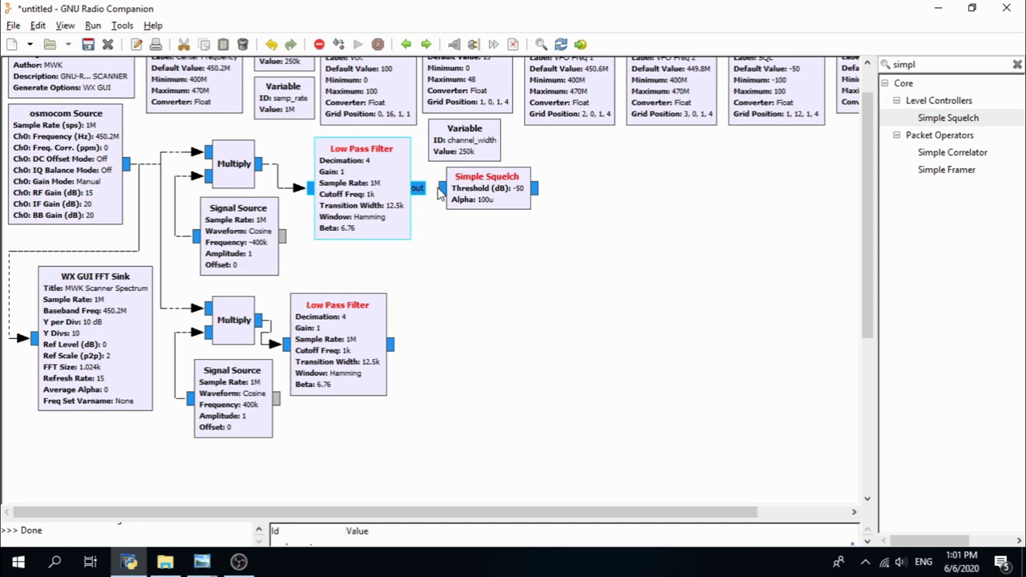
pyautogui.click(440, 193)
pyautogui.moveTo(485, 191); pyautogui.dragTo(479, 192)
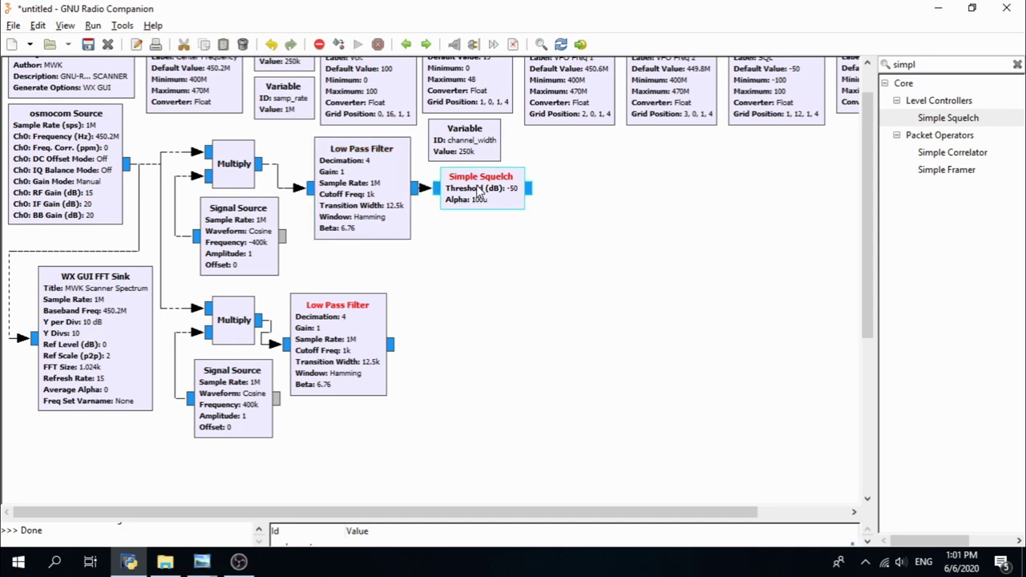
pyautogui.click(475, 276)
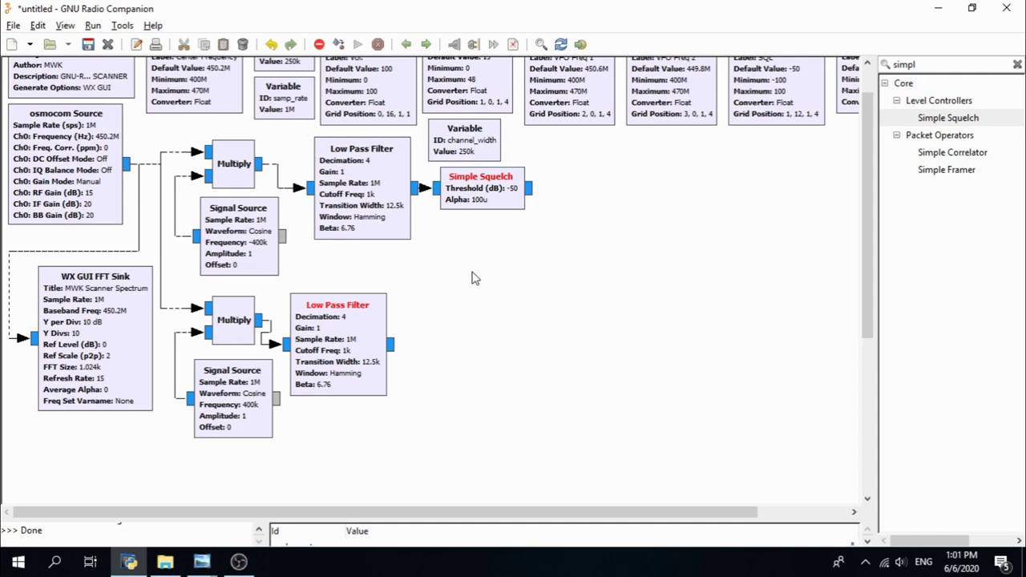
# Step: Add a second Simple Squelch block and place it beside the second Low Pass Filter, level with its output
pyautogui.hotkey('alt', 'Tab')
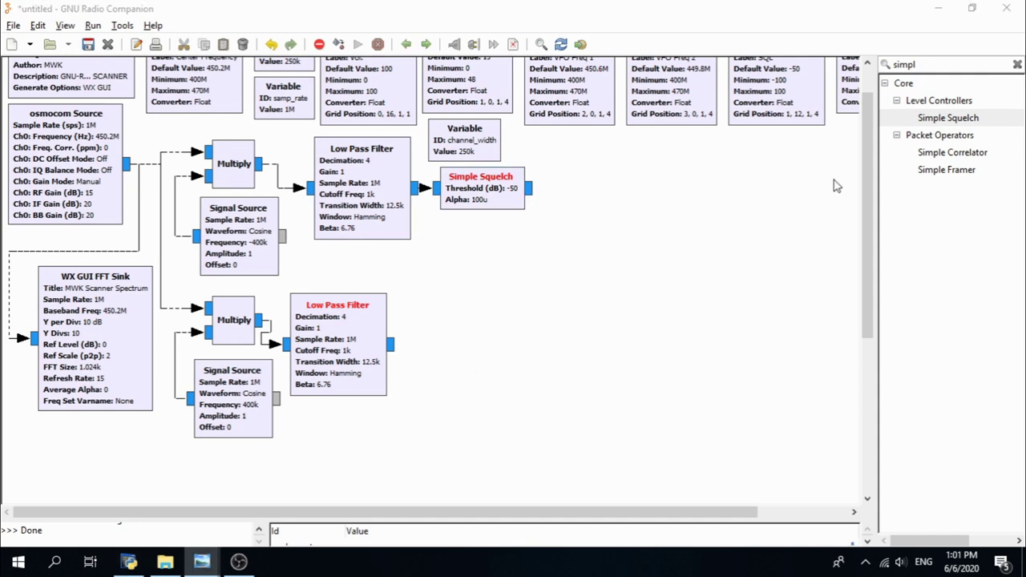
pyautogui.doubleClick(953, 119)
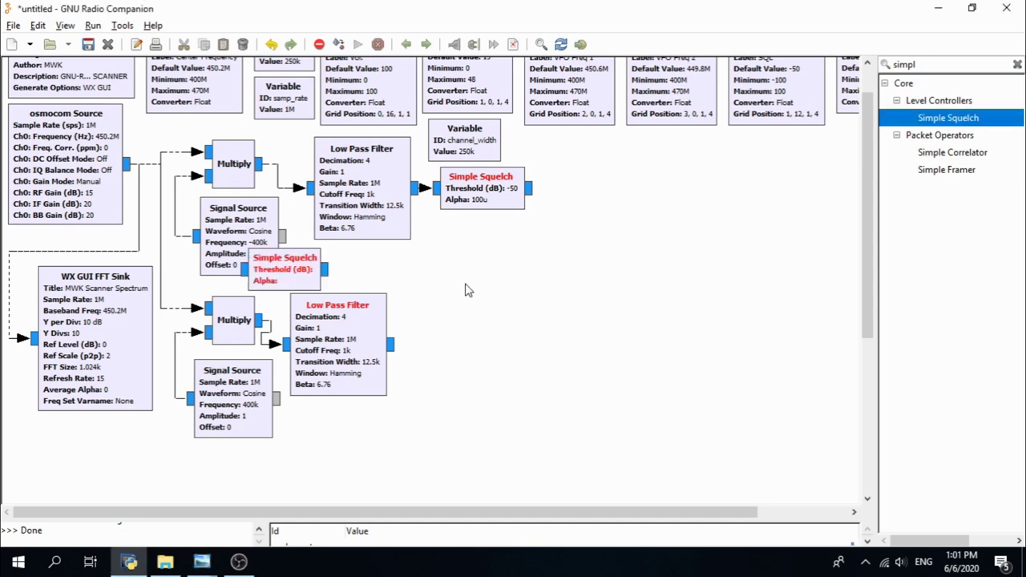
pyautogui.moveTo(285, 273); pyautogui.dragTo(464, 353)
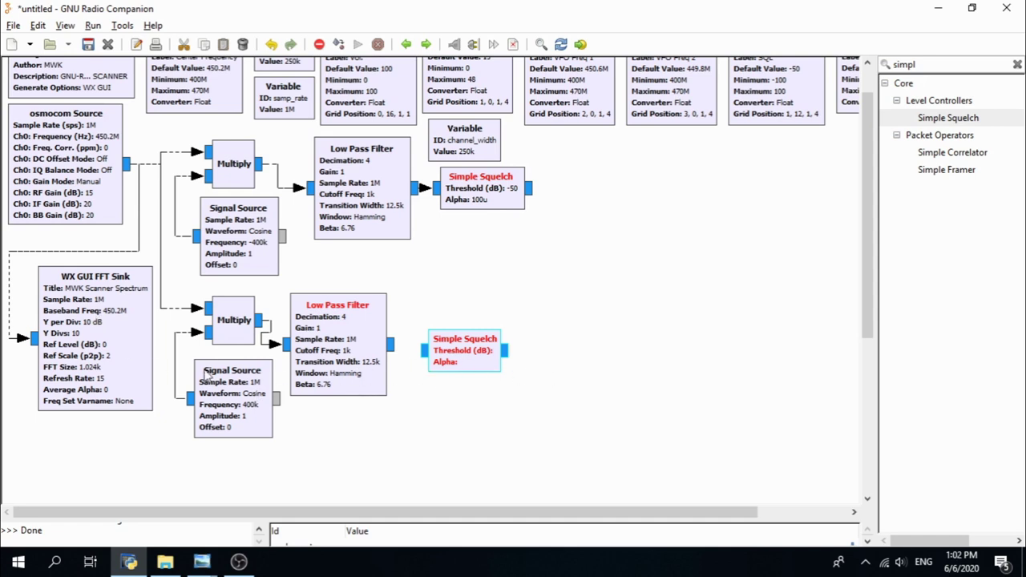
pyautogui.moveTo(453, 352); pyautogui.dragTo(441, 348)
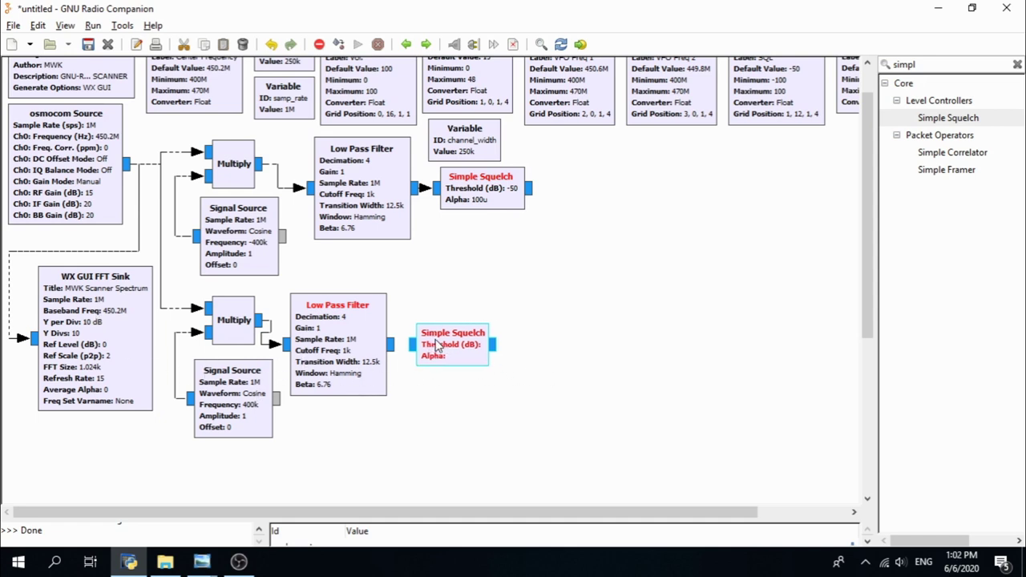
# Step: Set the second Simple Squelch's threshold to -50 dB and alpha to 1e-4, and accept its properties
pyautogui.doubleClick(441, 348)
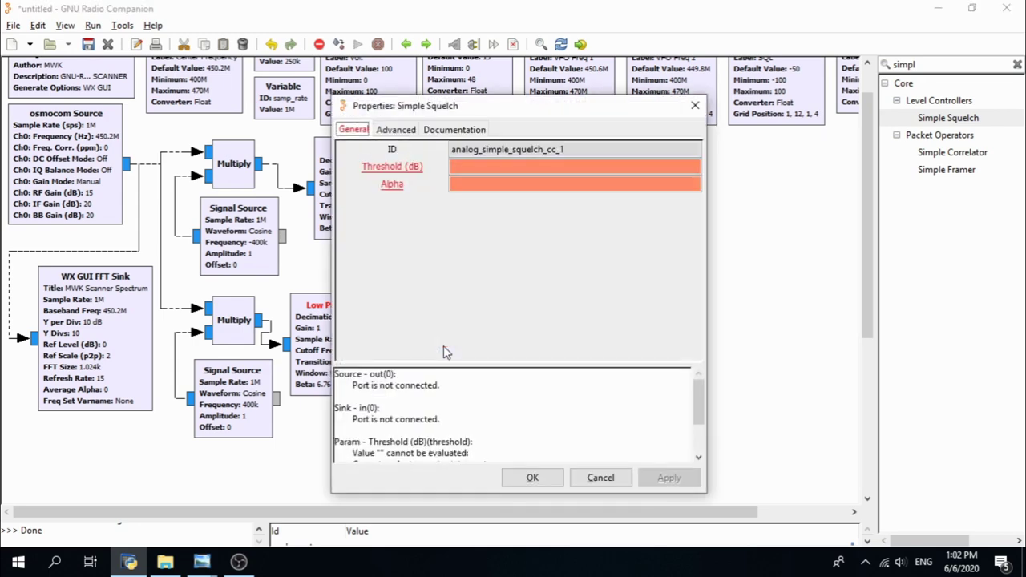
pyautogui.click(459, 165)
pyautogui.write('-50')
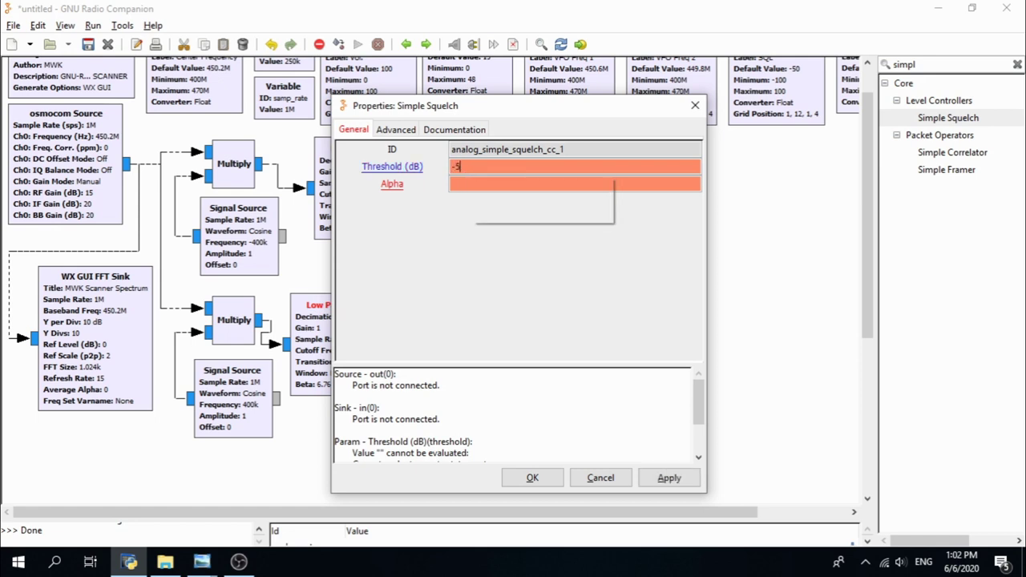
pyautogui.click(461, 185)
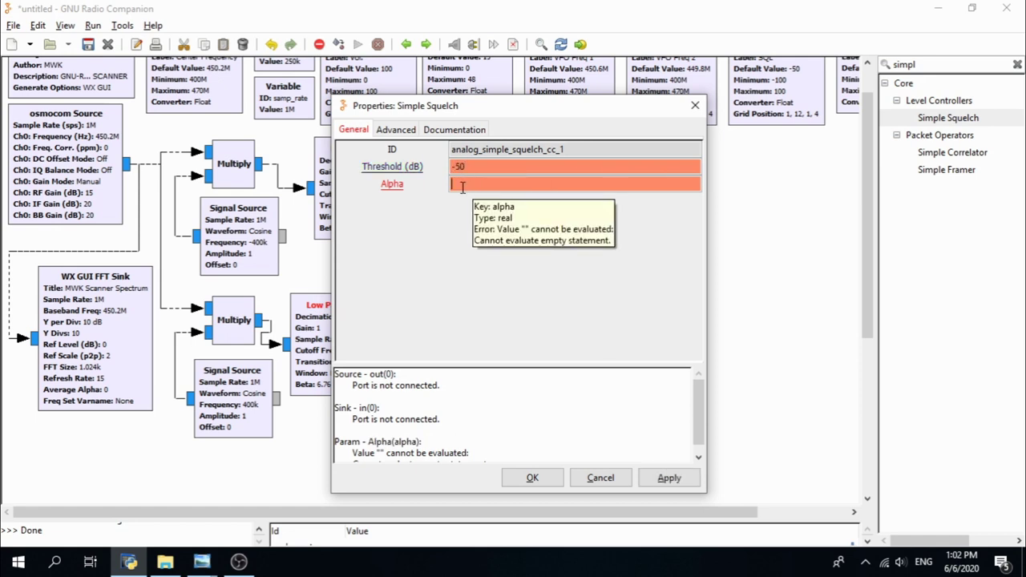
pyautogui.write('1e')
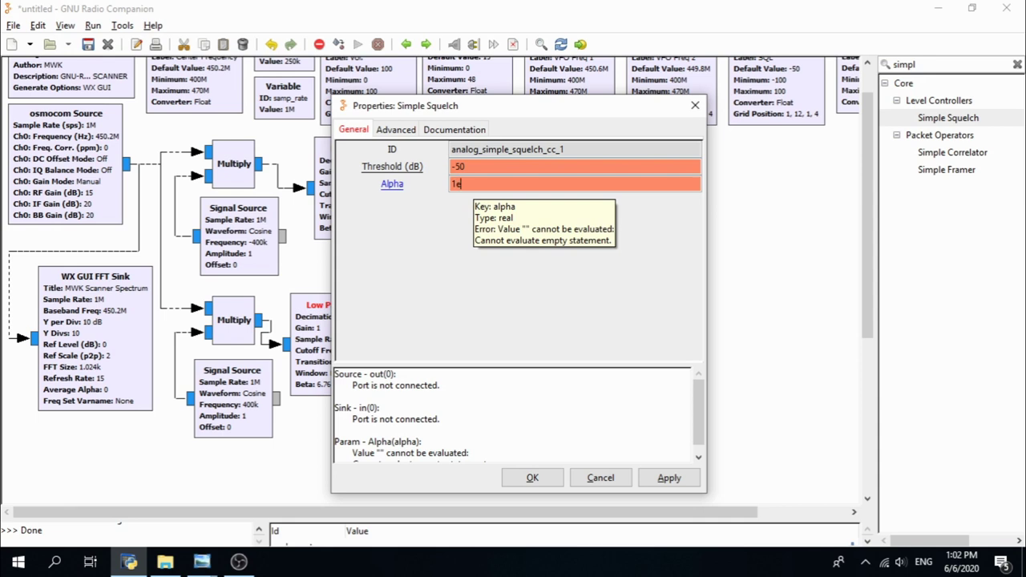
pyautogui.write('-4')
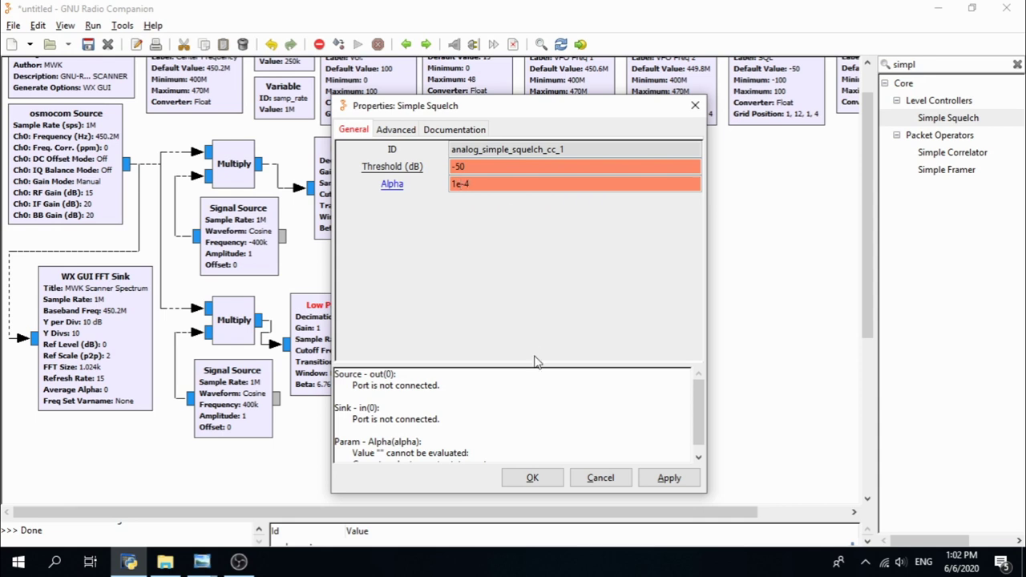
pyautogui.click(534, 479)
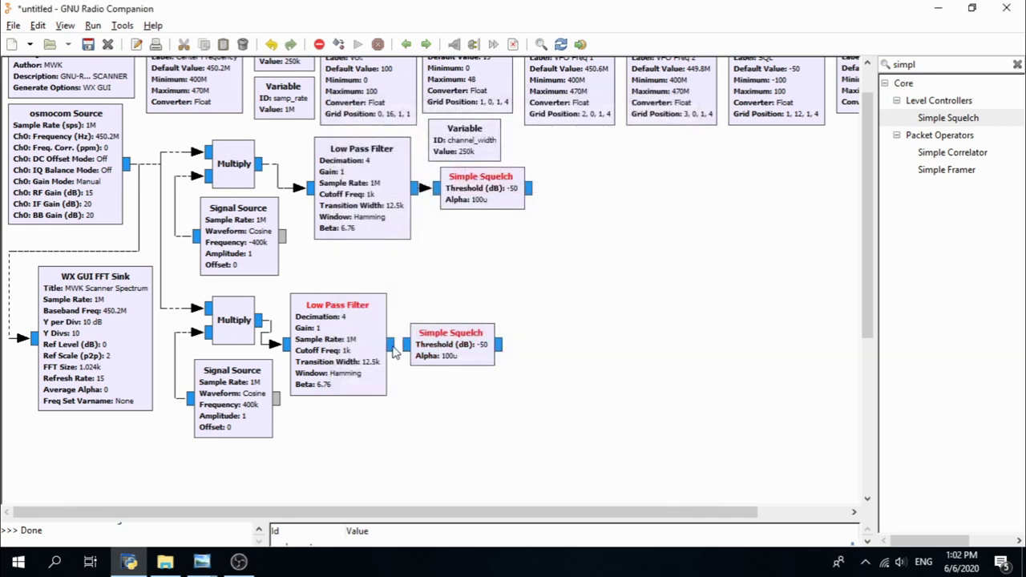
# Step: Connect the second Low Pass Filter's output to the second Simple Squelch's input, adjusting the spacing between the two blocks
pyautogui.moveTo(442, 348); pyautogui.dragTo(467, 346)
pyautogui.click(393, 344)
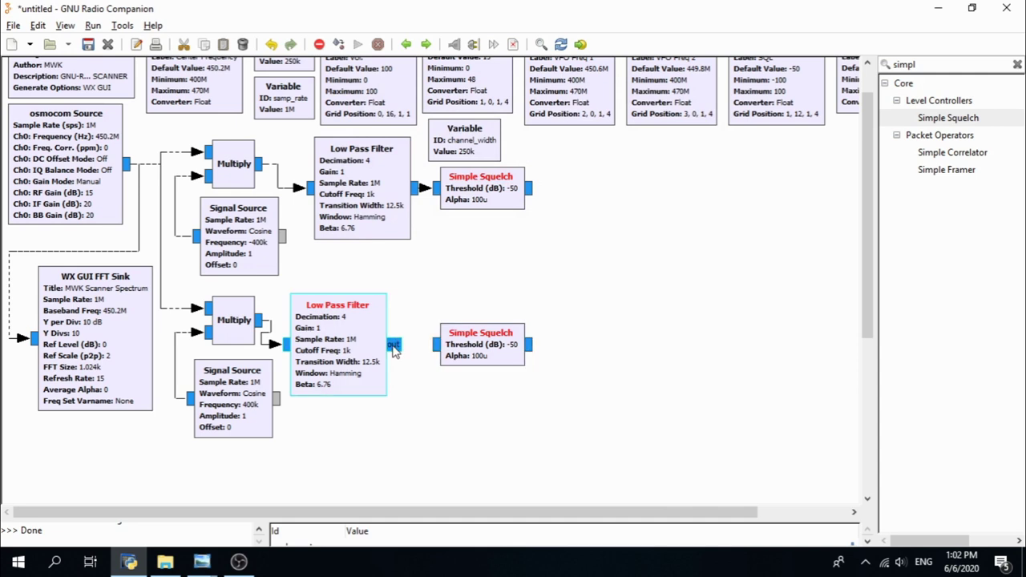
pyautogui.click(433, 345)
pyautogui.moveTo(481, 348); pyautogui.dragTo(458, 351)
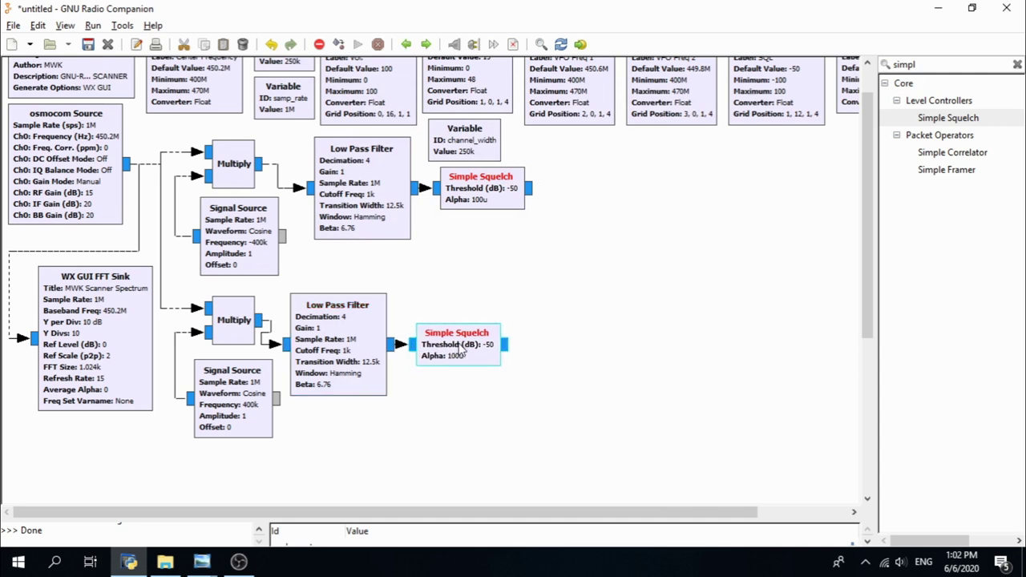
# Step: Search the block library for "thro", place a Throttle beside the first Simple Squelch and accept its properties with sample rate samp_rate
pyautogui.hotkey('alt', 'Tab')
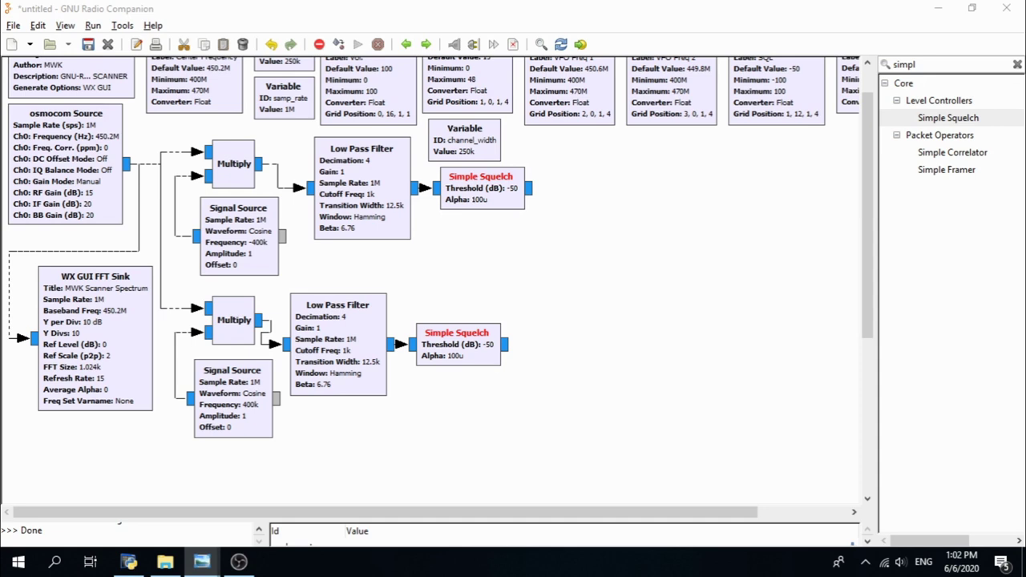
pyautogui.click(930, 66)
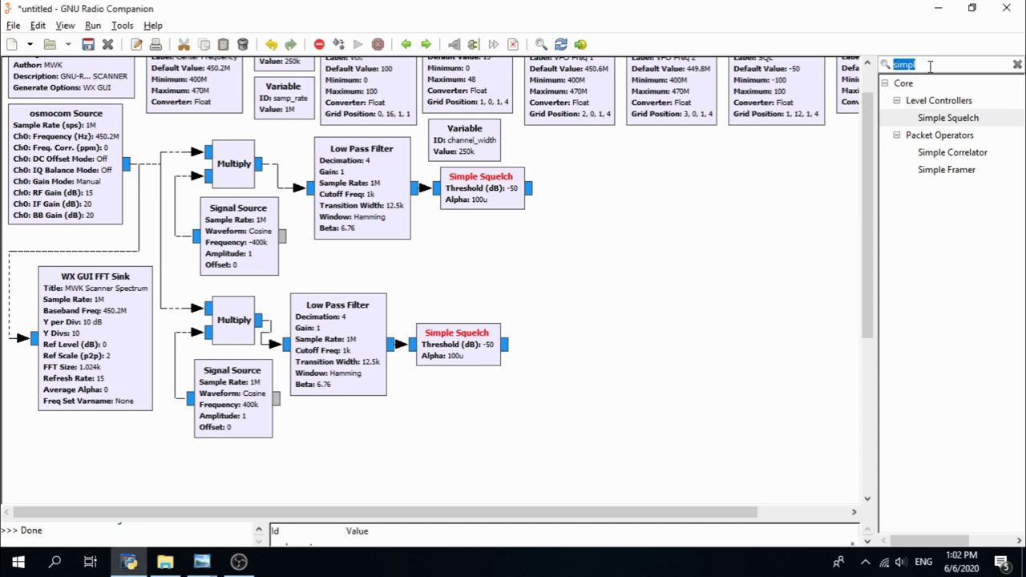
pyautogui.write('thro')
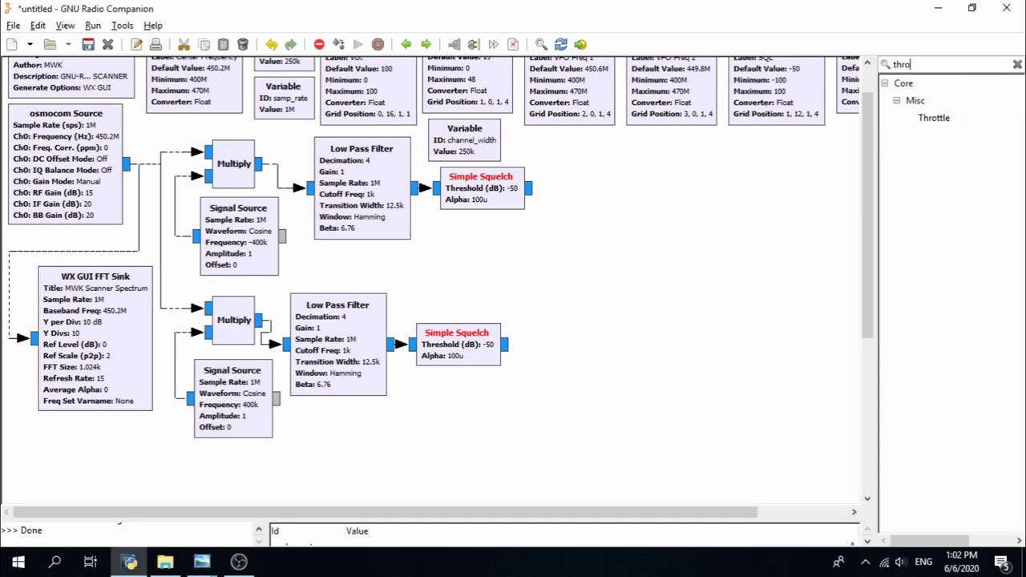
pyautogui.doubleClick(958, 121)
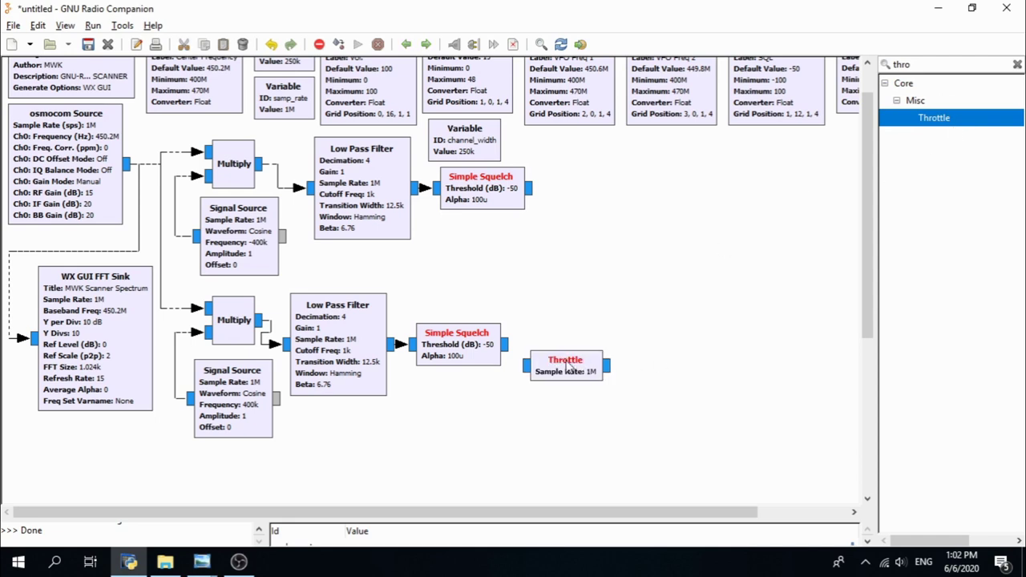
pyautogui.moveTo(568, 367); pyautogui.dragTo(556, 189)
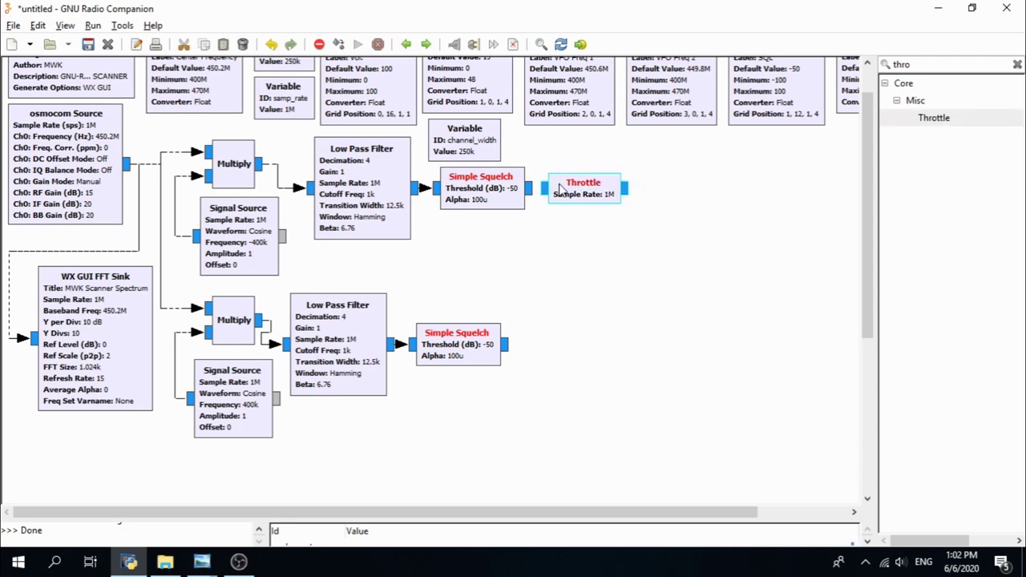
pyautogui.doubleClick(601, 194)
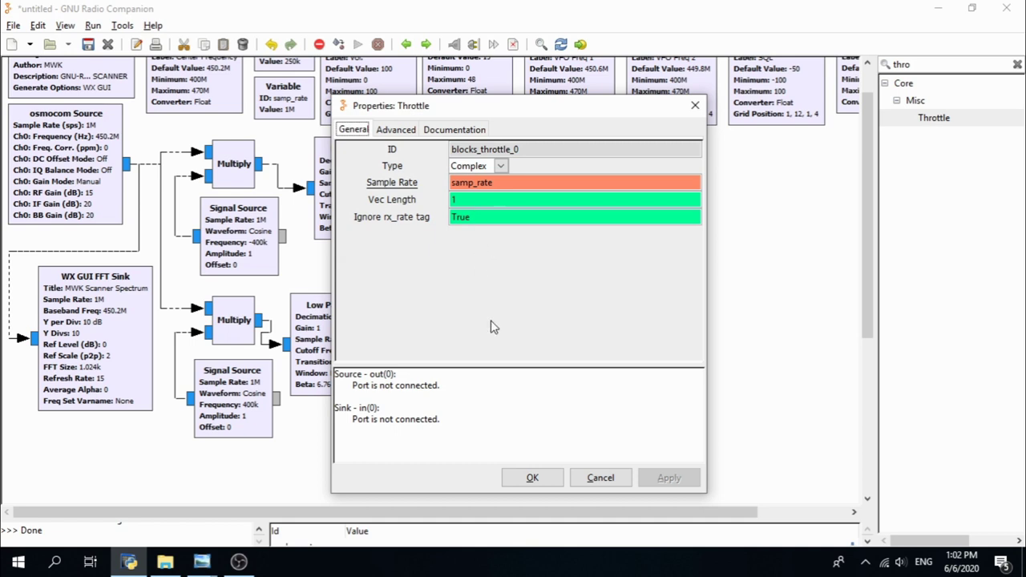
pyautogui.click(534, 481)
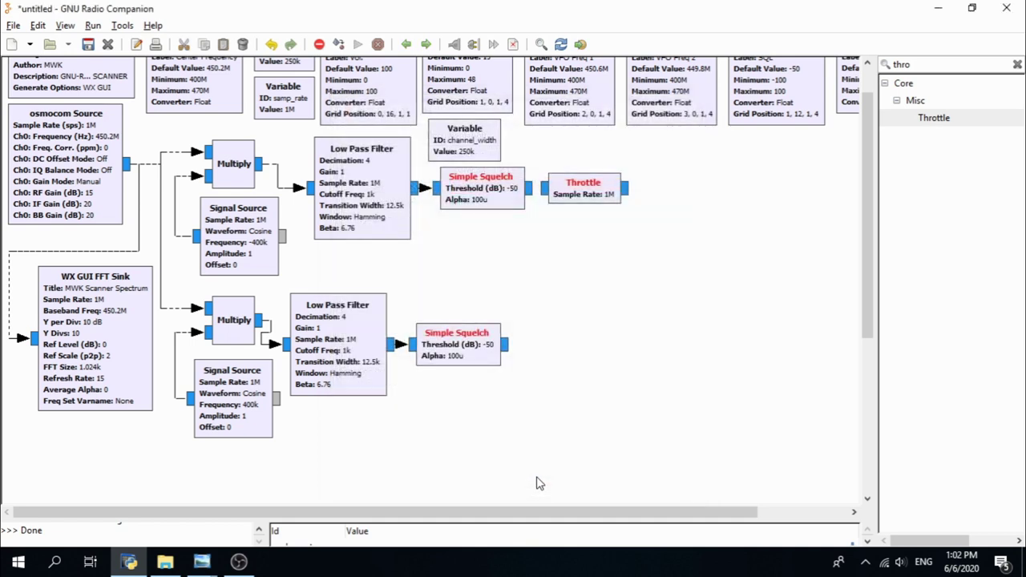
# Step: Connect the first Simple Squelch's output to the Throttle's input, adjusting the Throttle's spacing from the squelch
pyautogui.moveTo(592, 190); pyautogui.dragTo(603, 190)
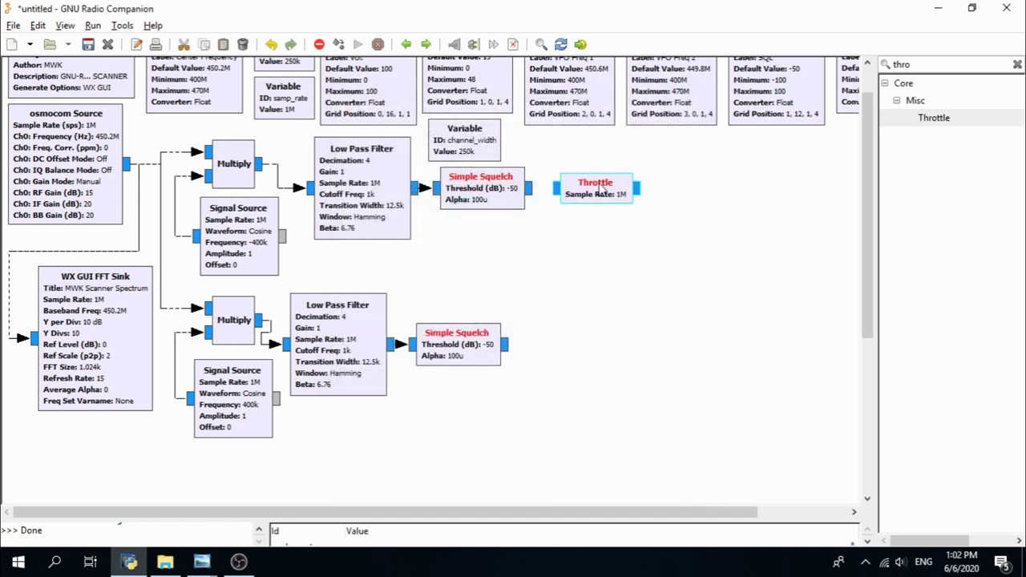
pyautogui.click(533, 189)
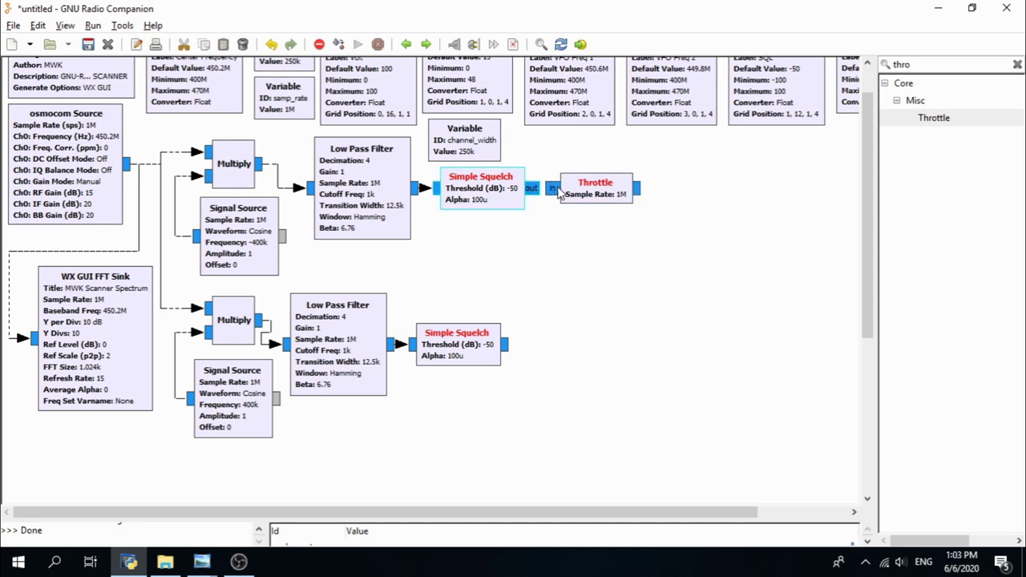
pyautogui.click(558, 190)
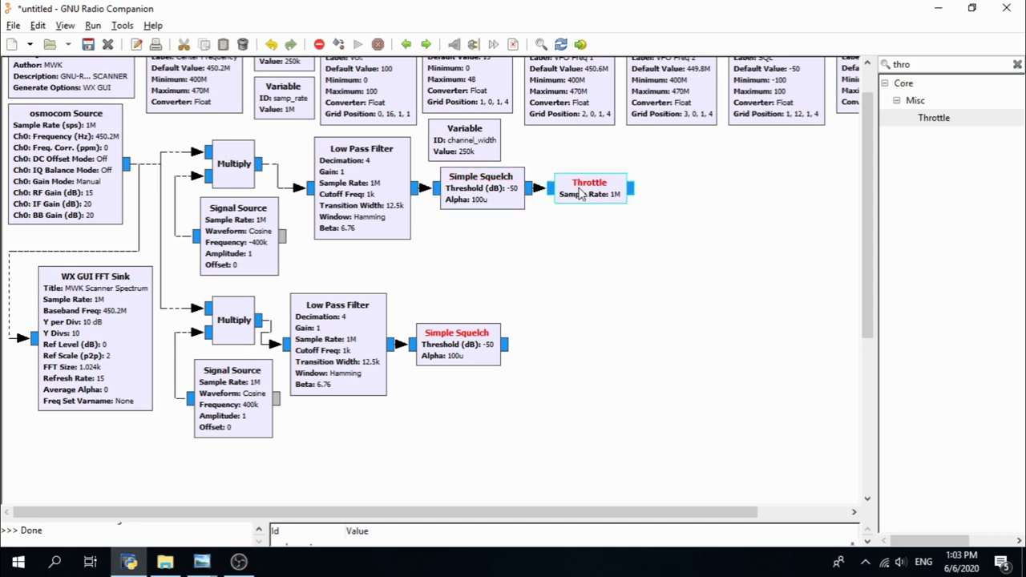
pyautogui.click(588, 191)
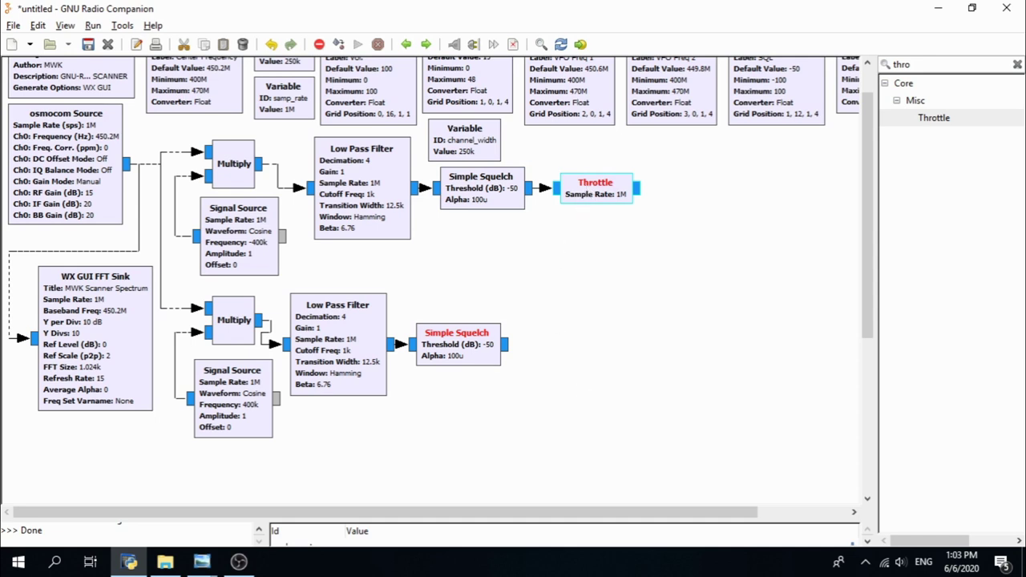
# Step: Place a second Throttle beside the second Simple Squelch and accept its properties with sample rate samp_rate
pyautogui.hotkey('alt', 'Tab')
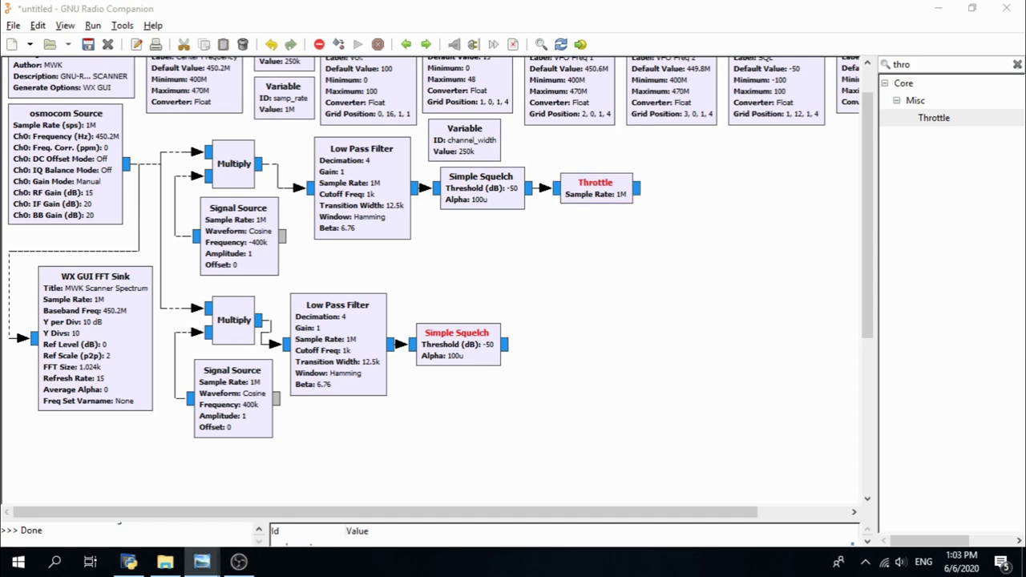
pyautogui.doubleClick(937, 119)
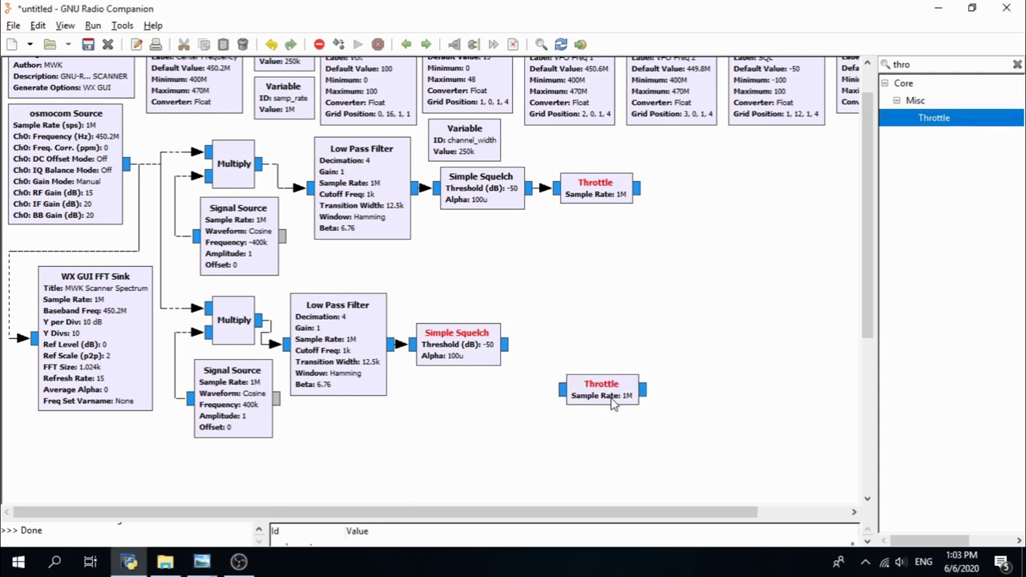
pyautogui.moveTo(603, 396); pyautogui.dragTo(559, 351)
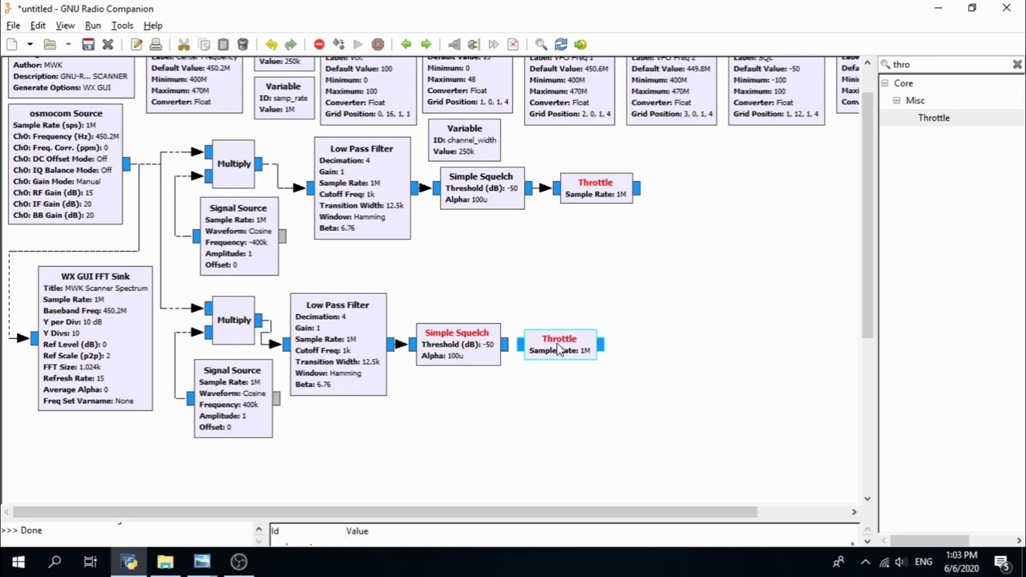
pyautogui.doubleClick(559, 351)
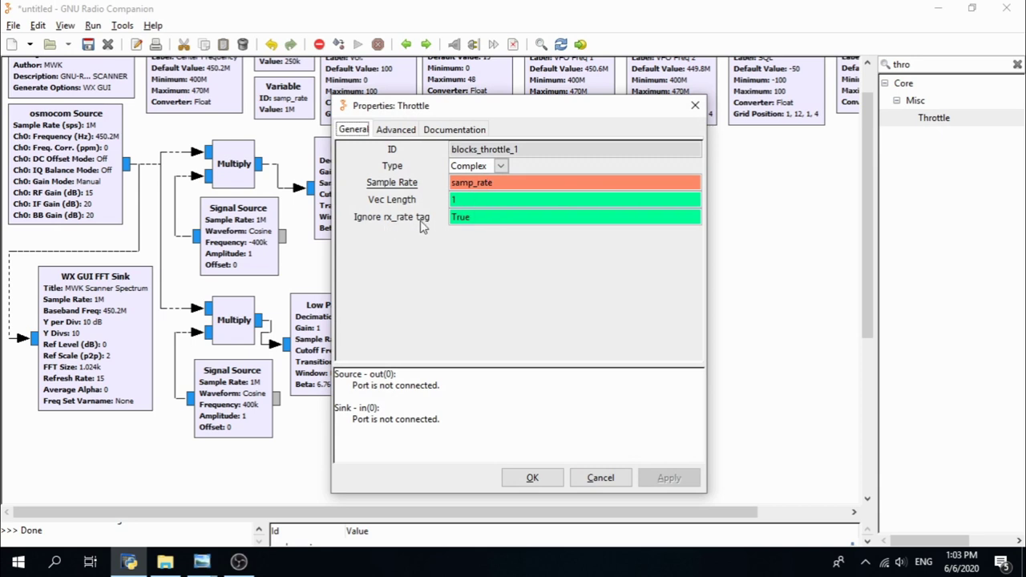
pyautogui.click(531, 477)
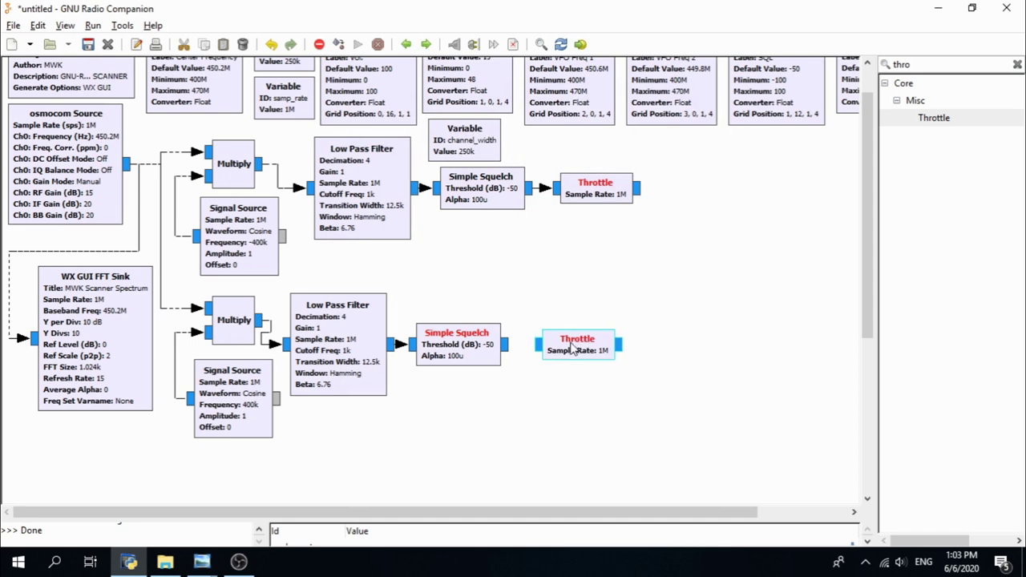
# Step: Connect the second Simple Squelch's output to the second Throttle's input and move the Throttle closer to the squelch
pyautogui.click(510, 345)
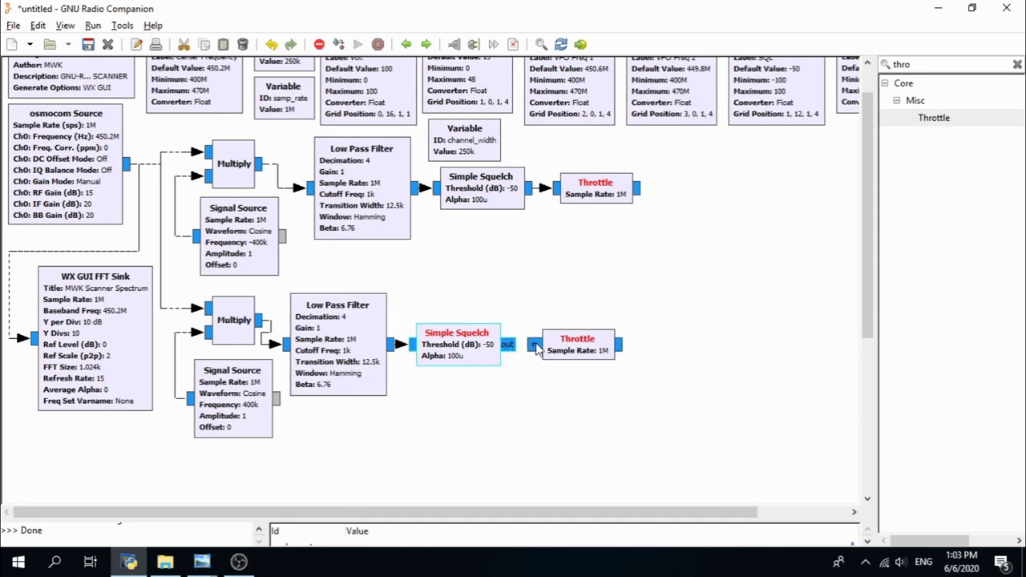
pyautogui.click(535, 346)
pyautogui.moveTo(585, 351); pyautogui.dragTo(567, 353)
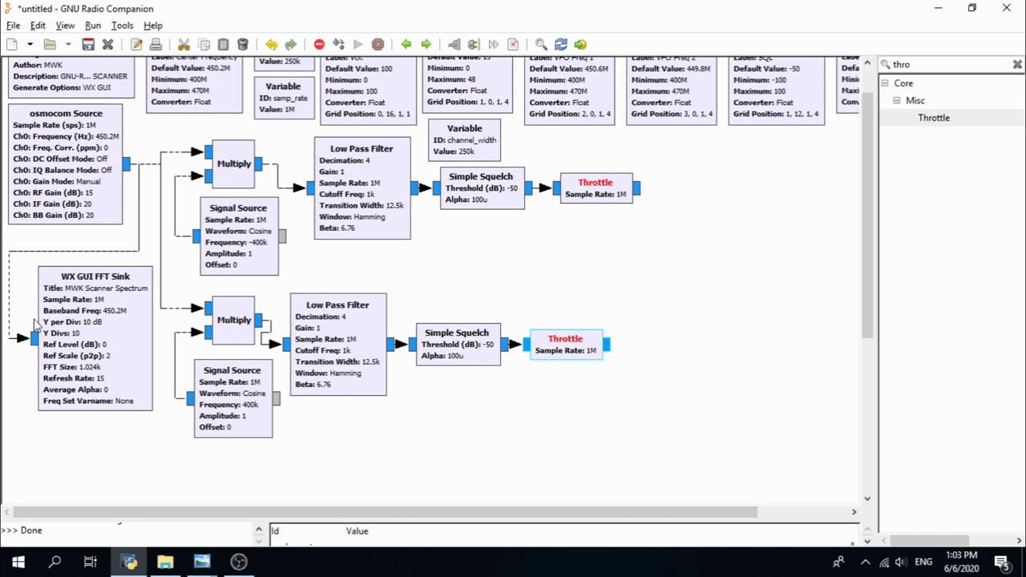
# Step: Search the block library for "fm d" and place an FM Demod beside the first Throttle
pyautogui.hotkey('alt', 'Tab')
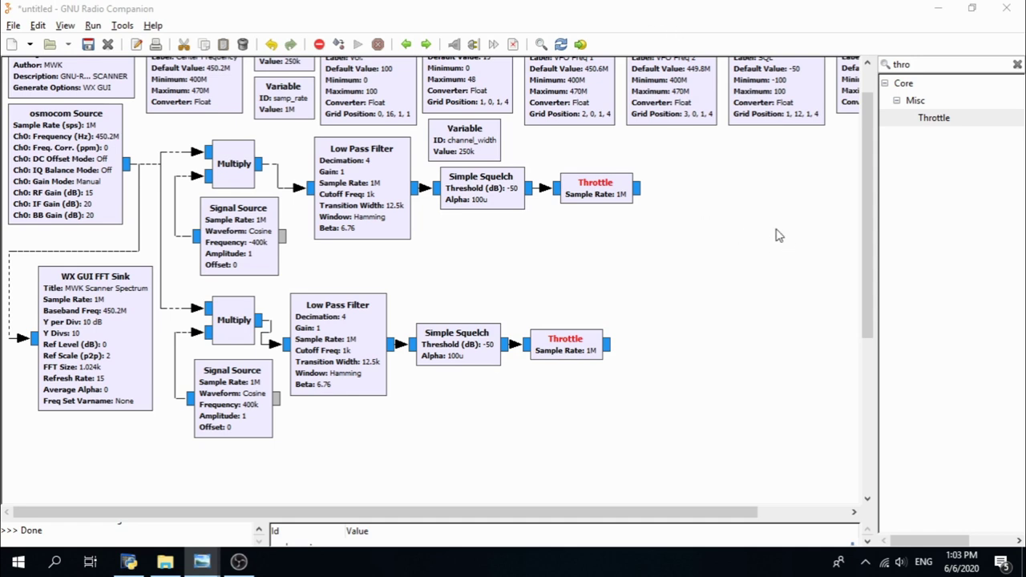
pyautogui.moveTo(585, 506); pyautogui.dragTo(609, 506)
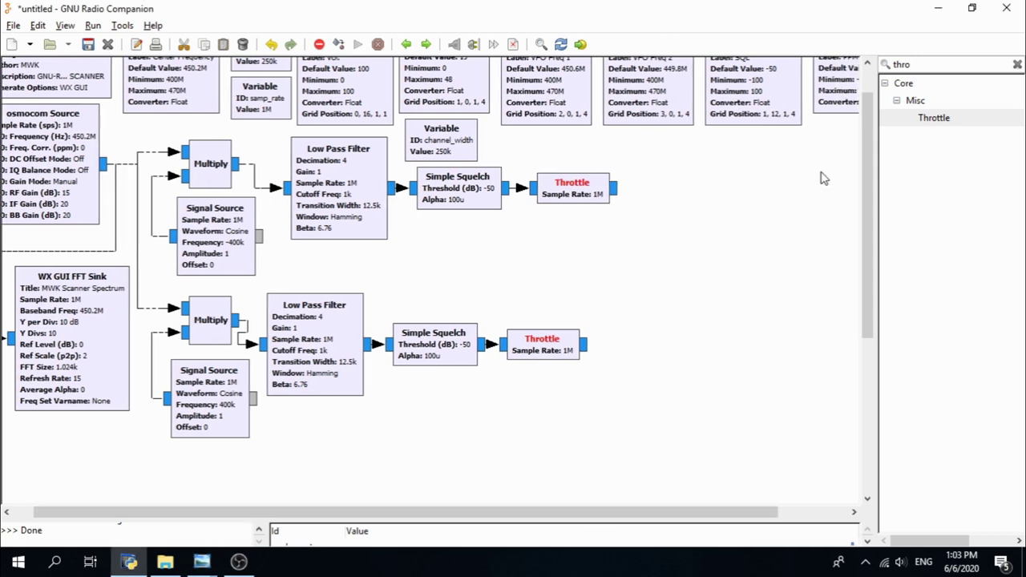
pyautogui.doubleClick(929, 65)
pyautogui.write('f')
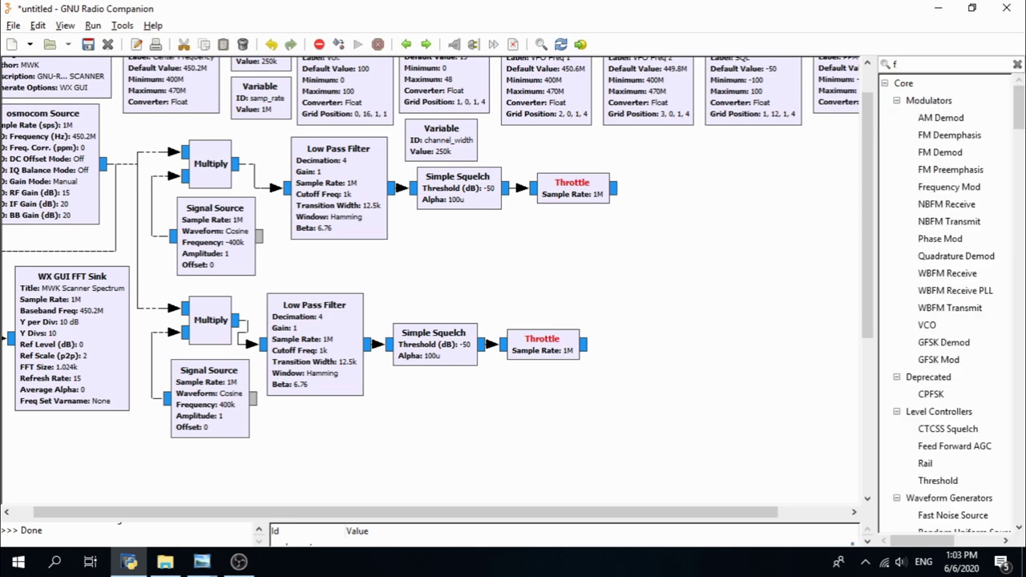
pyautogui.write('m e')
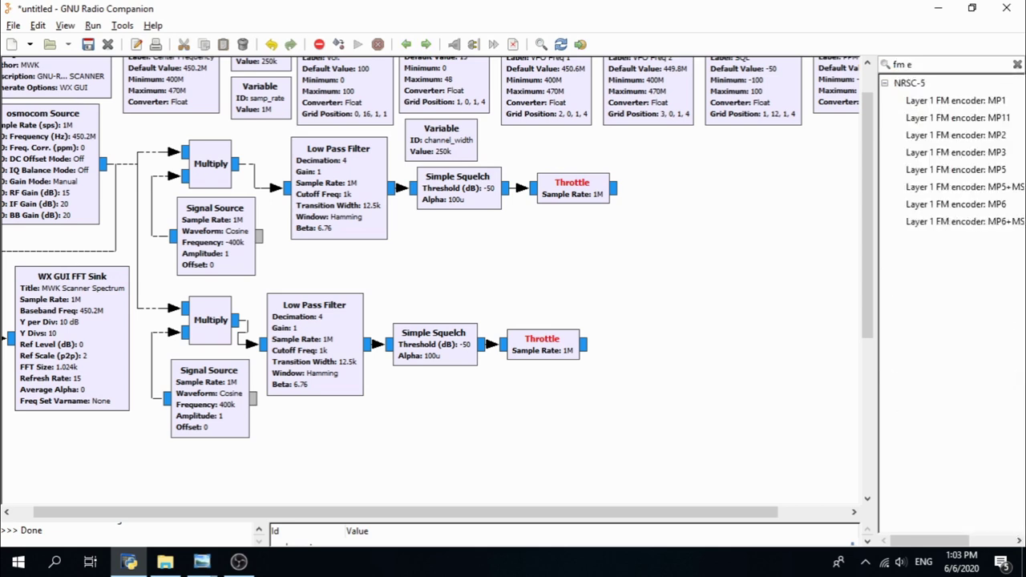
pyautogui.press('BackSpace')
pyautogui.write('d')
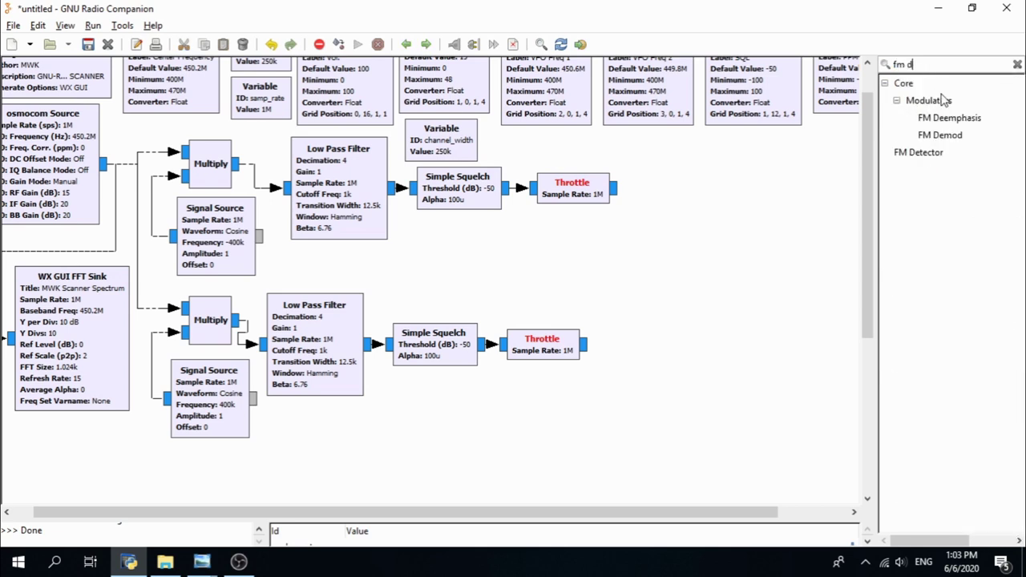
pyautogui.doubleClick(953, 135)
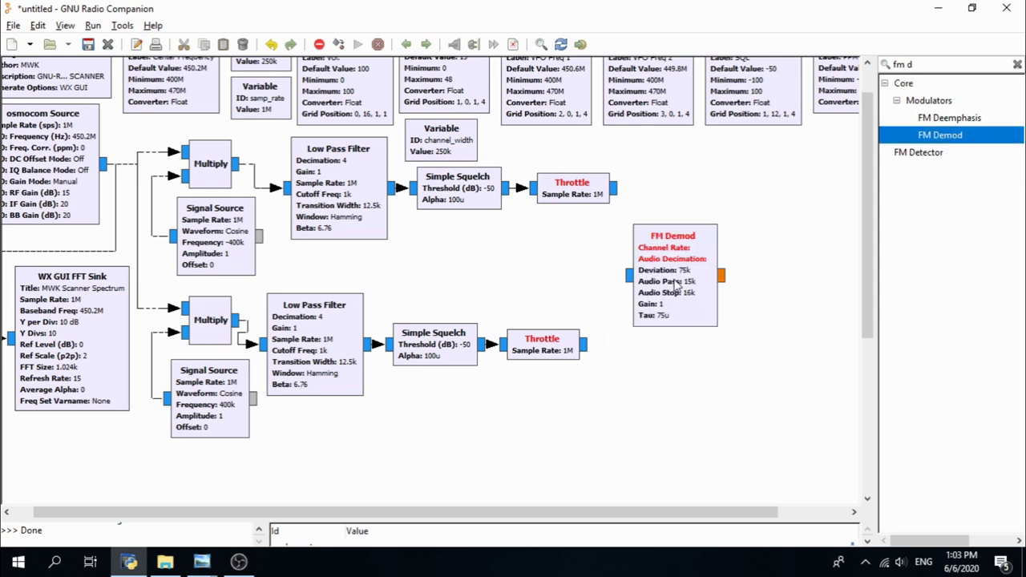
pyautogui.moveTo(682, 283); pyautogui.dragTo(690, 190)
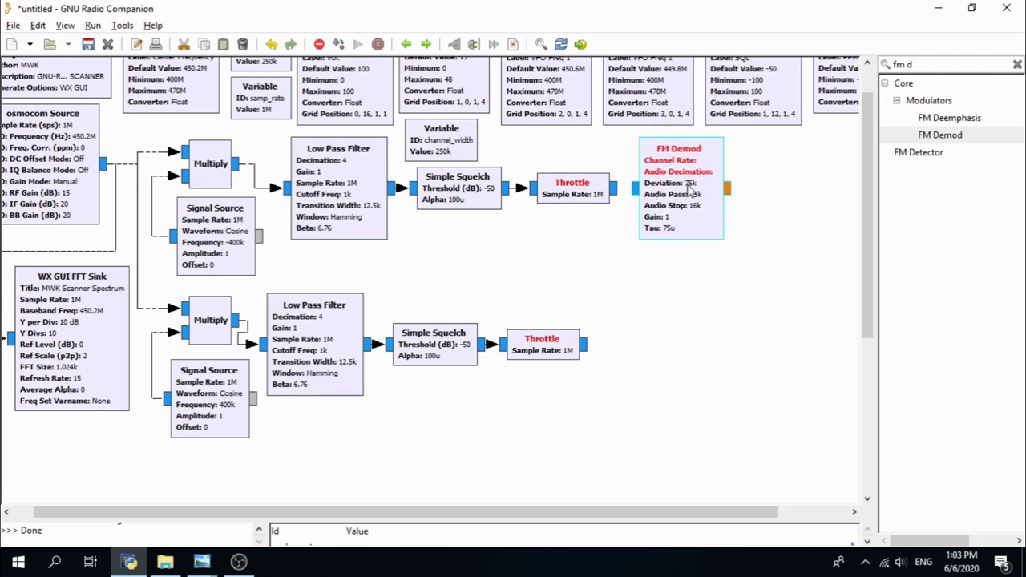
pyautogui.doubleClick(689, 185)
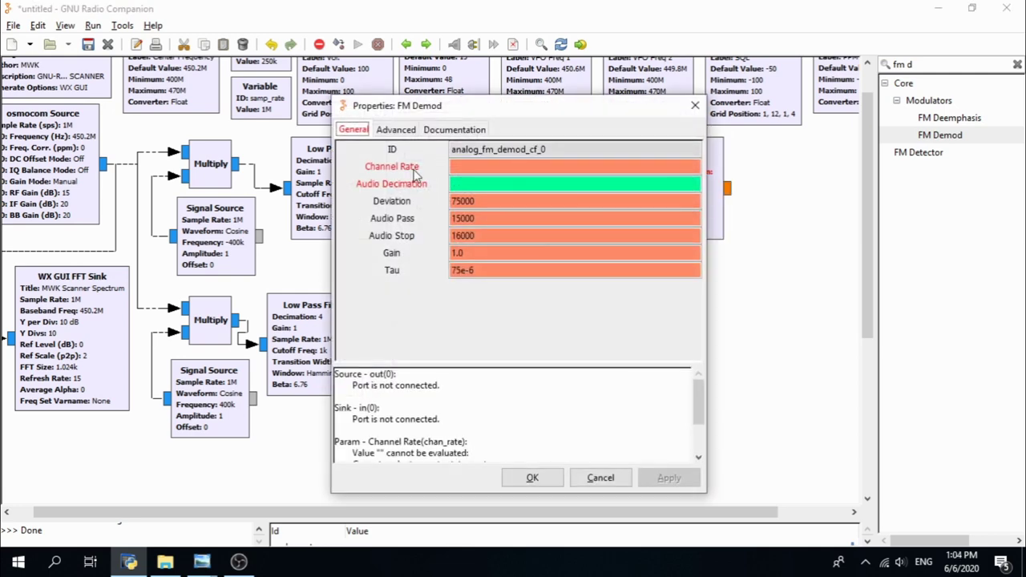
pyautogui.click(463, 167)
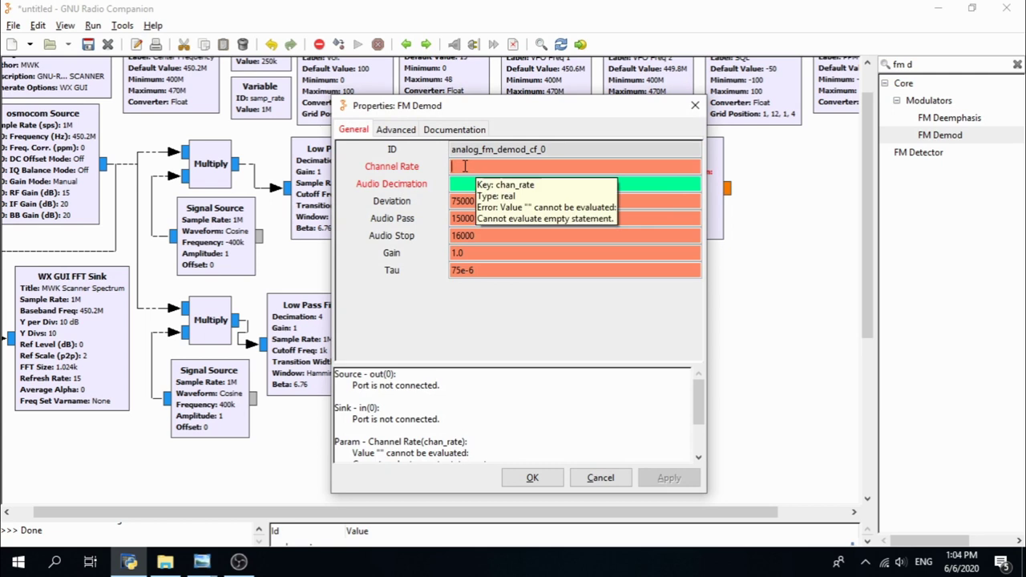
pyautogui.write('down')
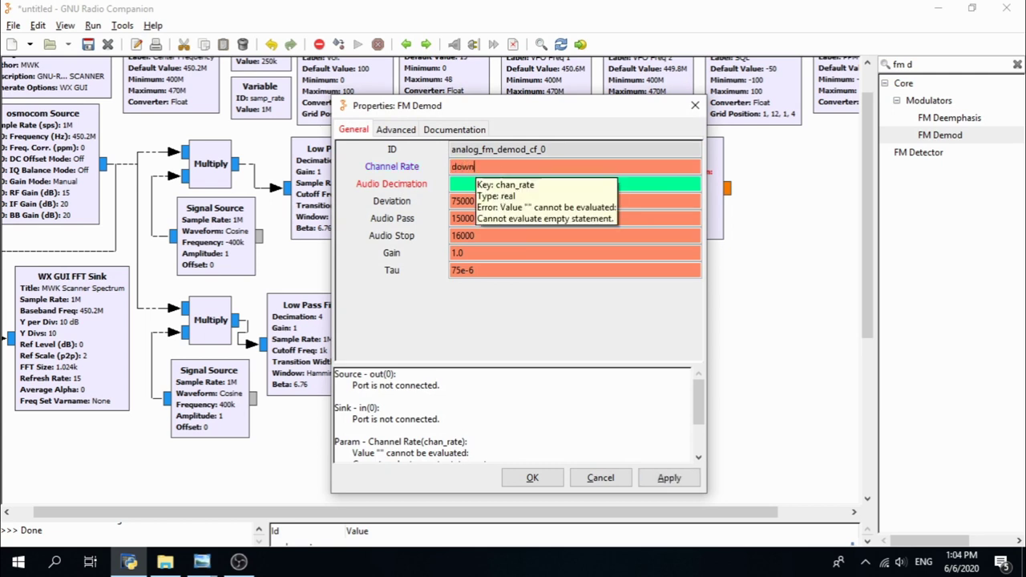
pyautogui.write('_rate')
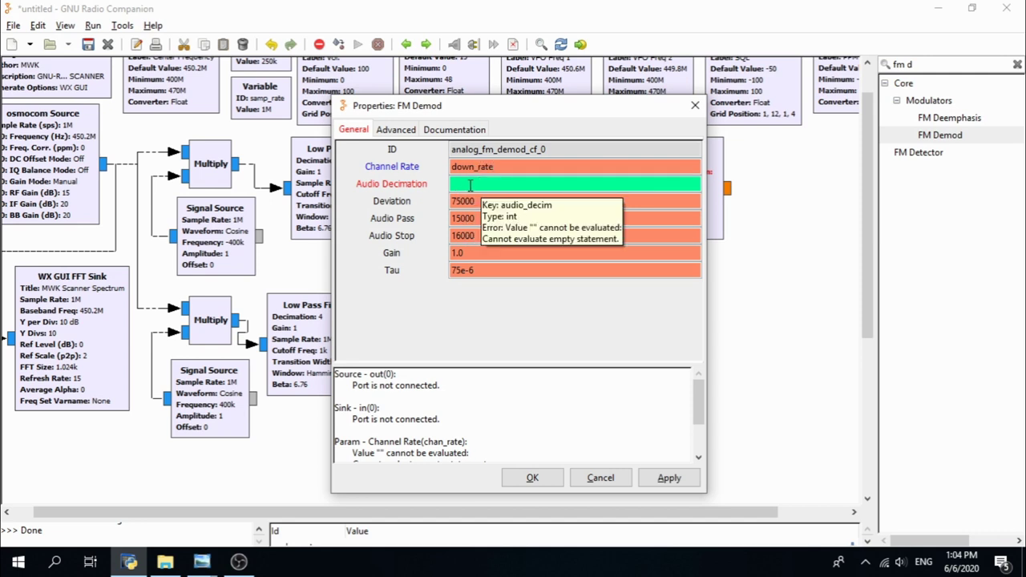
pyautogui.click(471, 186)
pyautogui.write('1')
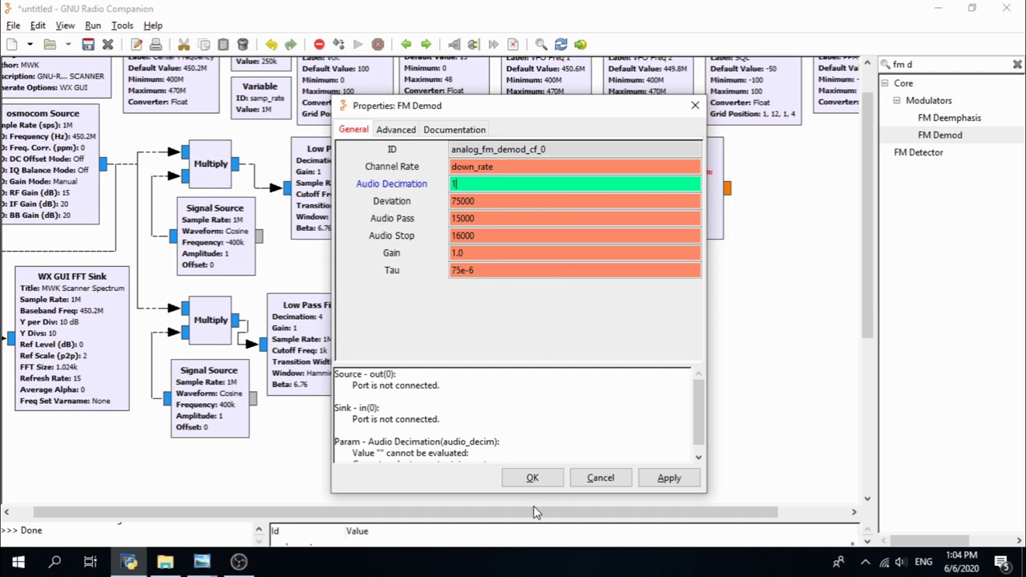
pyautogui.click(533, 478)
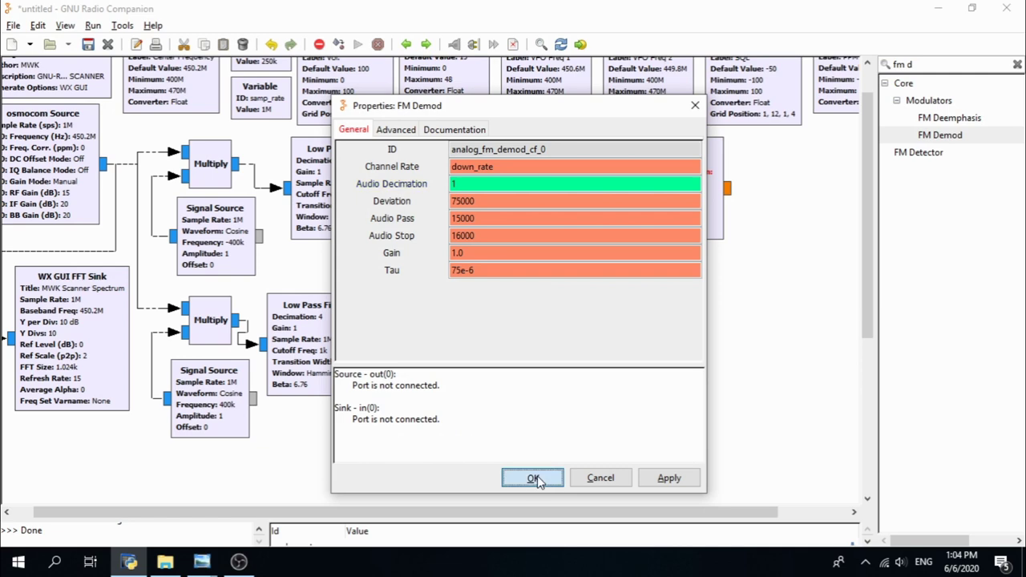
# Step: Adjust the FM Demod's spacing from the first Throttle and connect the Throttle's output to the demodulator's input
pyautogui.moveTo(692, 199); pyautogui.dragTo(699, 199)
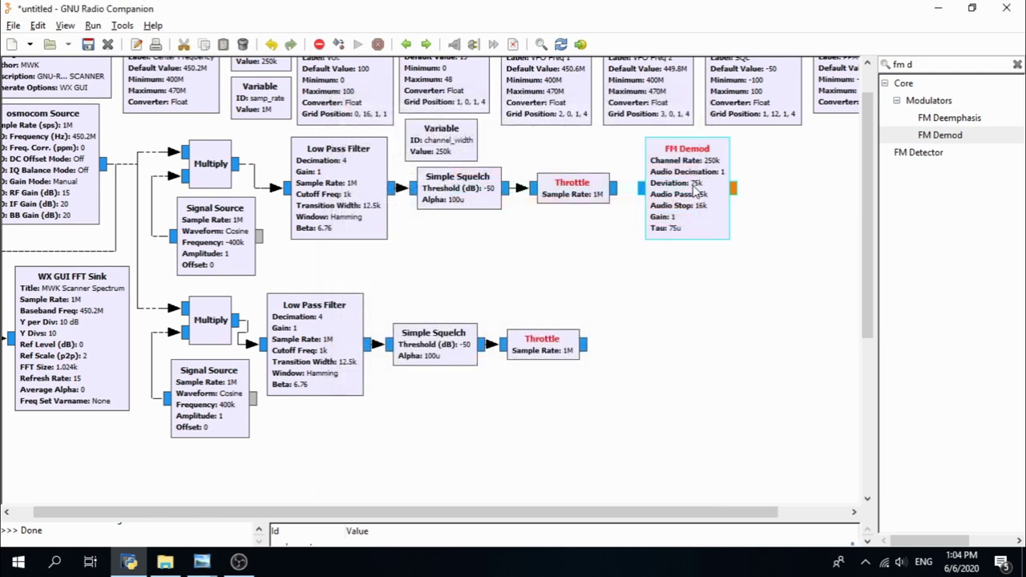
pyautogui.click(617, 191)
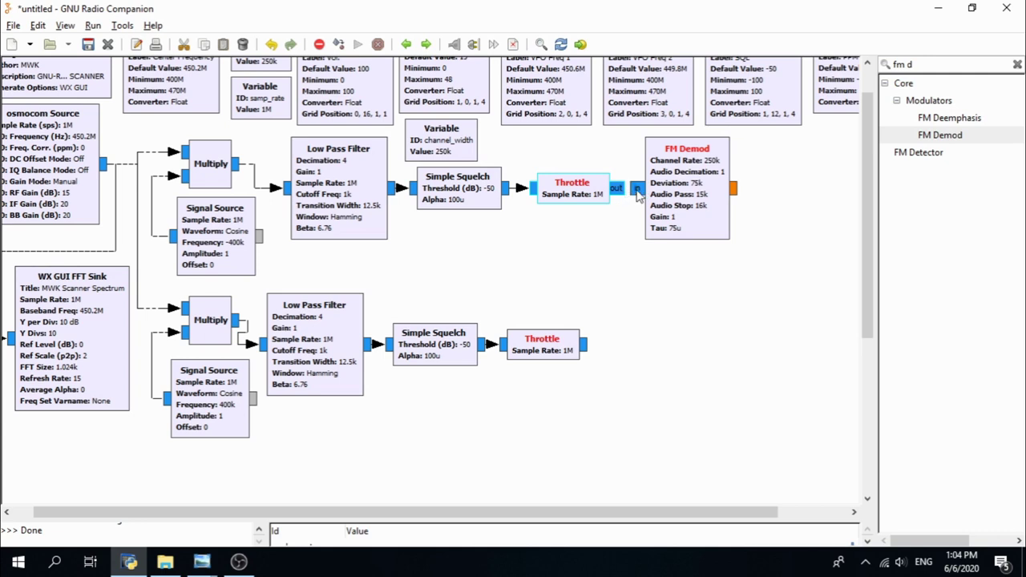
pyautogui.click(638, 189)
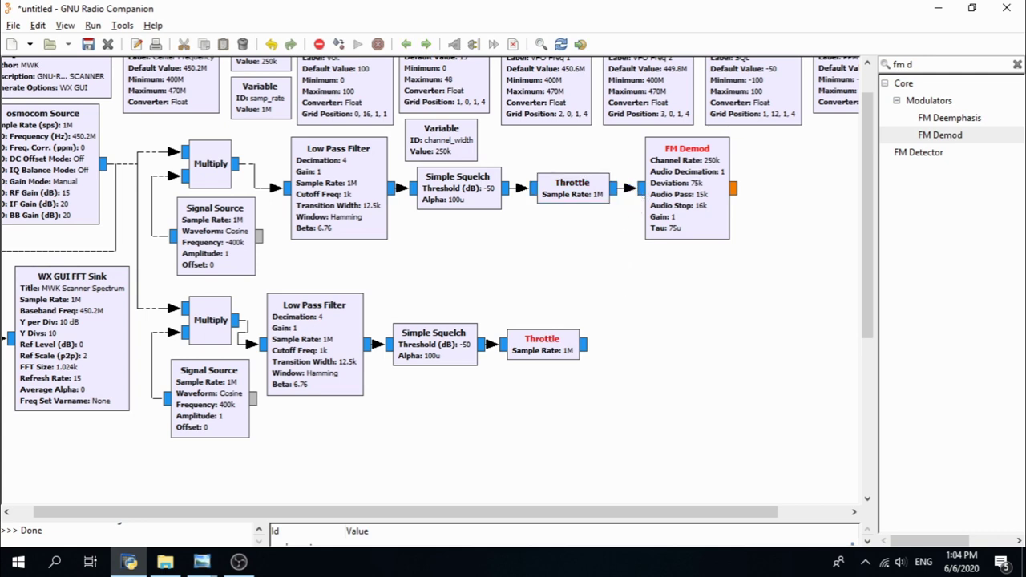
# Step: Place a second FM Demod beside the second Throttle
pyautogui.click(201, 562)
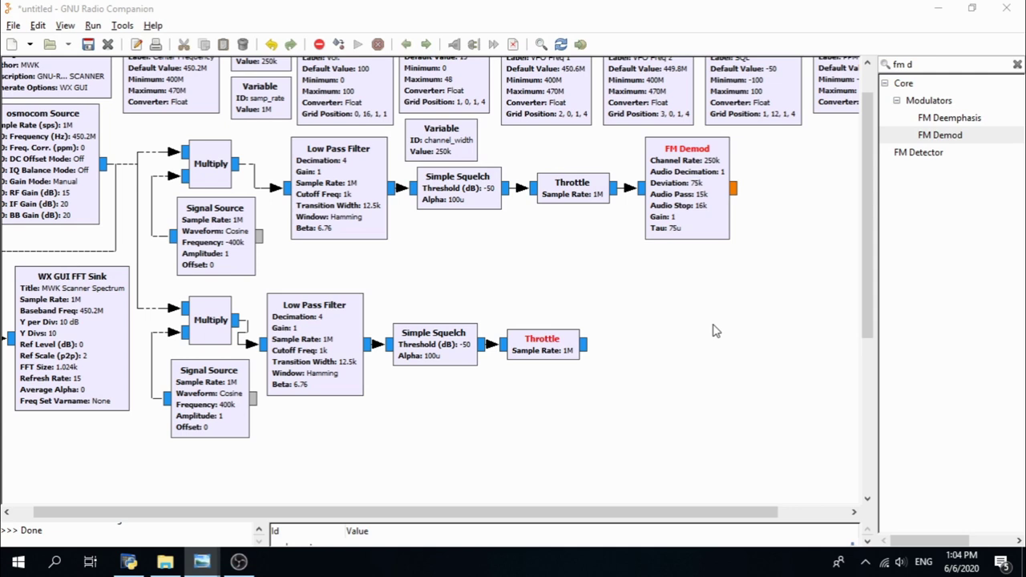
pyautogui.click(940, 136)
pyautogui.moveTo(939, 137); pyautogui.dragTo(647, 405)
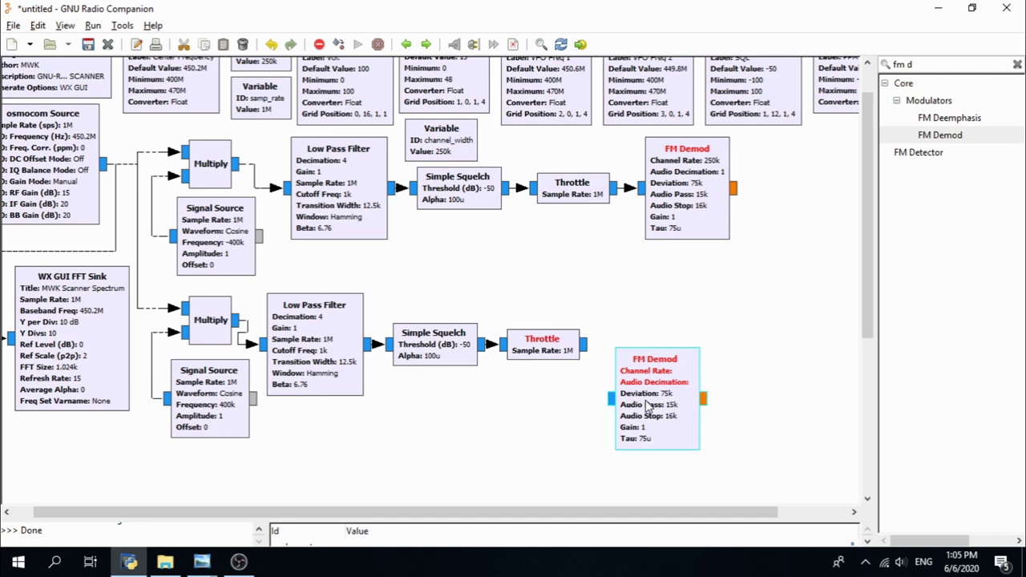
pyautogui.doubleClick(648, 401)
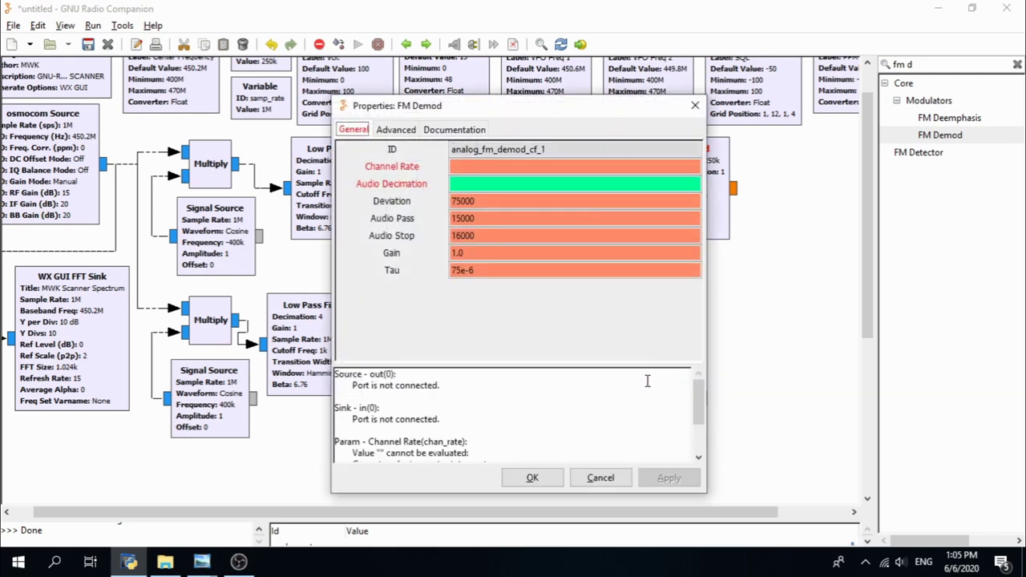
pyautogui.click(457, 168)
pyautogui.write('down')
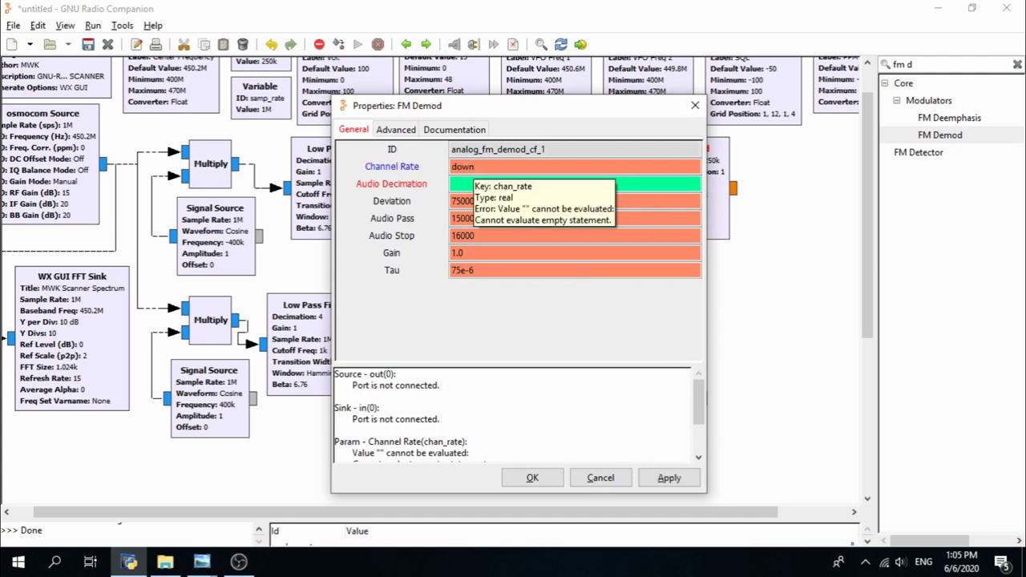
pyautogui.write('_rate')
pyautogui.click(454, 183)
pyautogui.write('1')
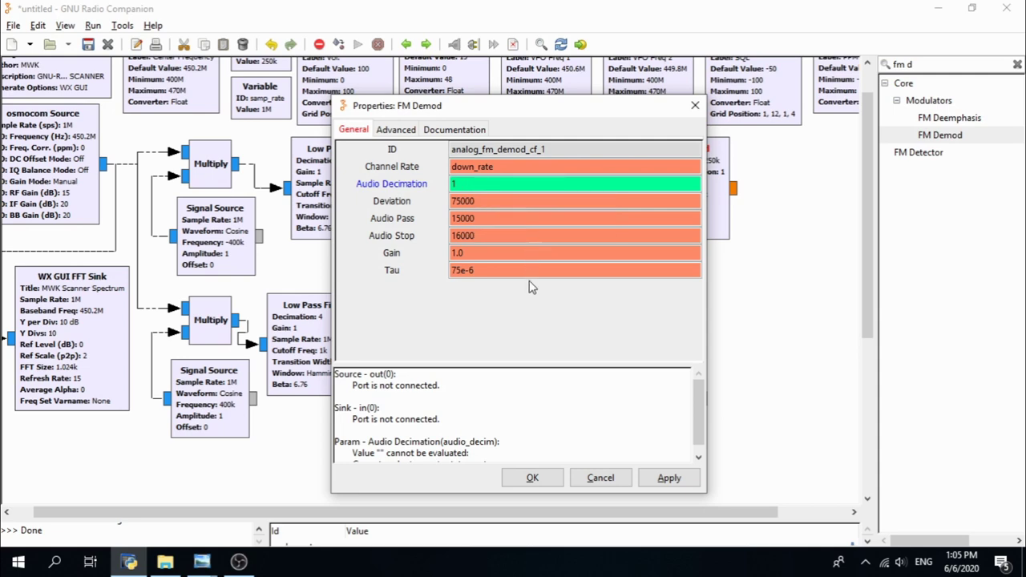
pyautogui.click(533, 478)
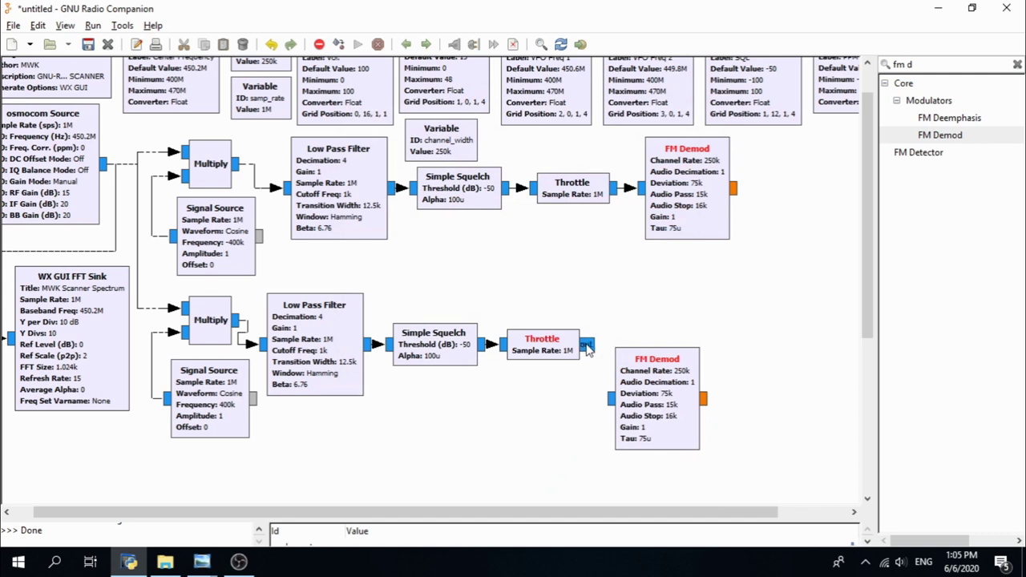
pyautogui.click(587, 345)
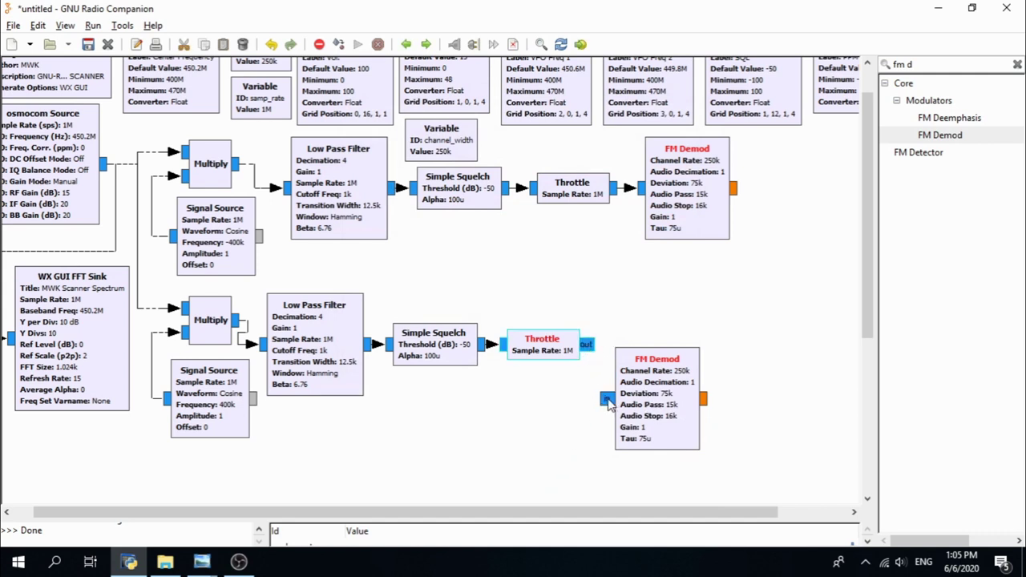
pyautogui.click(607, 400)
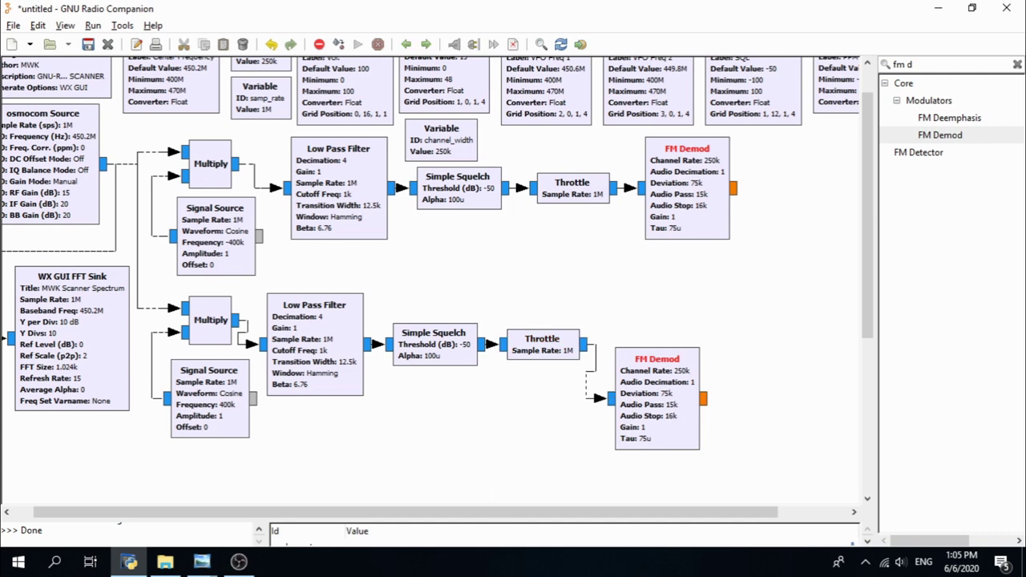
# Step: Search the block library for "ratio"
pyautogui.hotkey('alt', 'Tab')
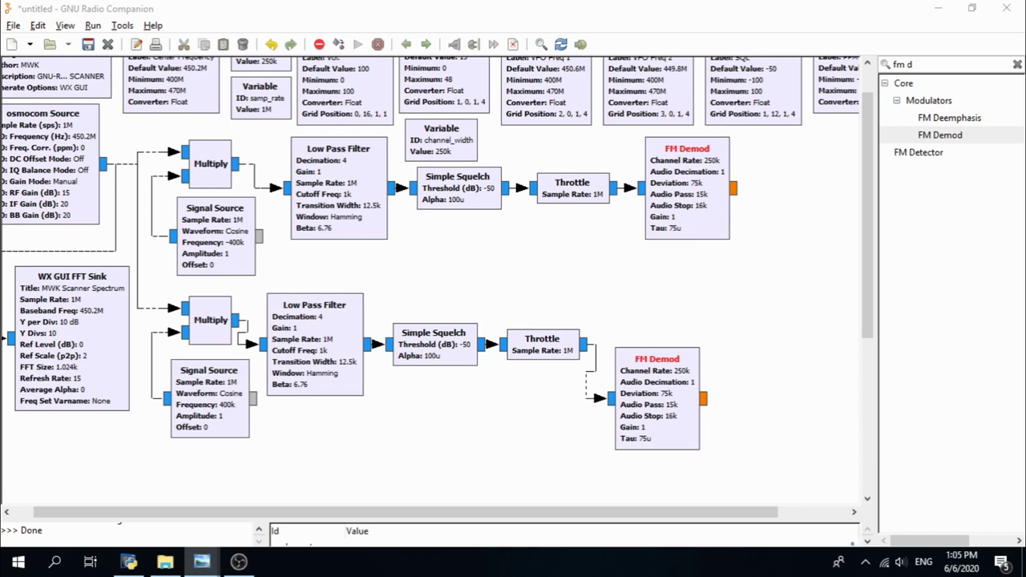
pyautogui.moveTo(489, 514); pyautogui.dragTo(617, 518)
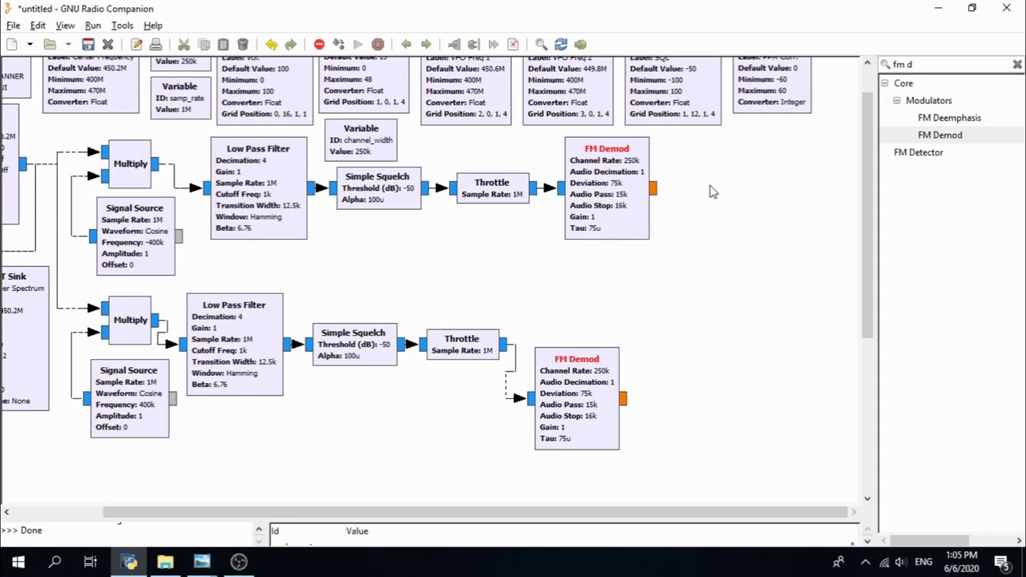
pyautogui.tripleClick(930, 66)
pyautogui.write('rat')
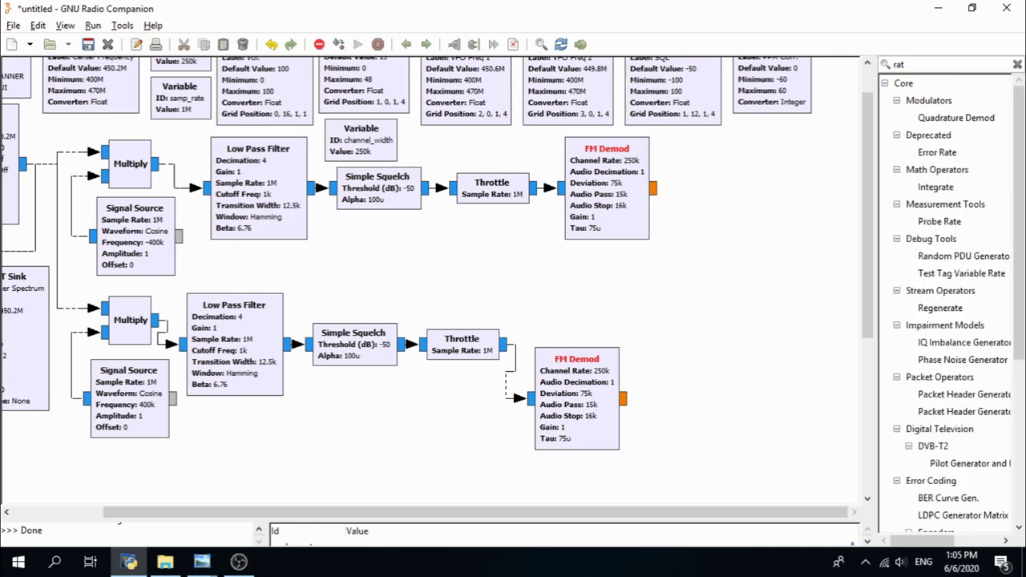
pyautogui.write('io')
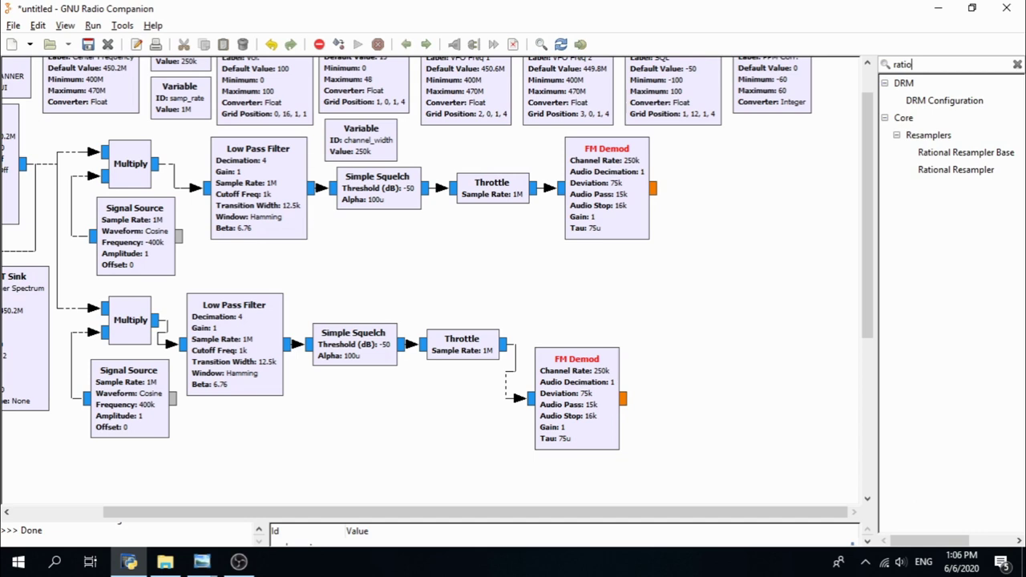